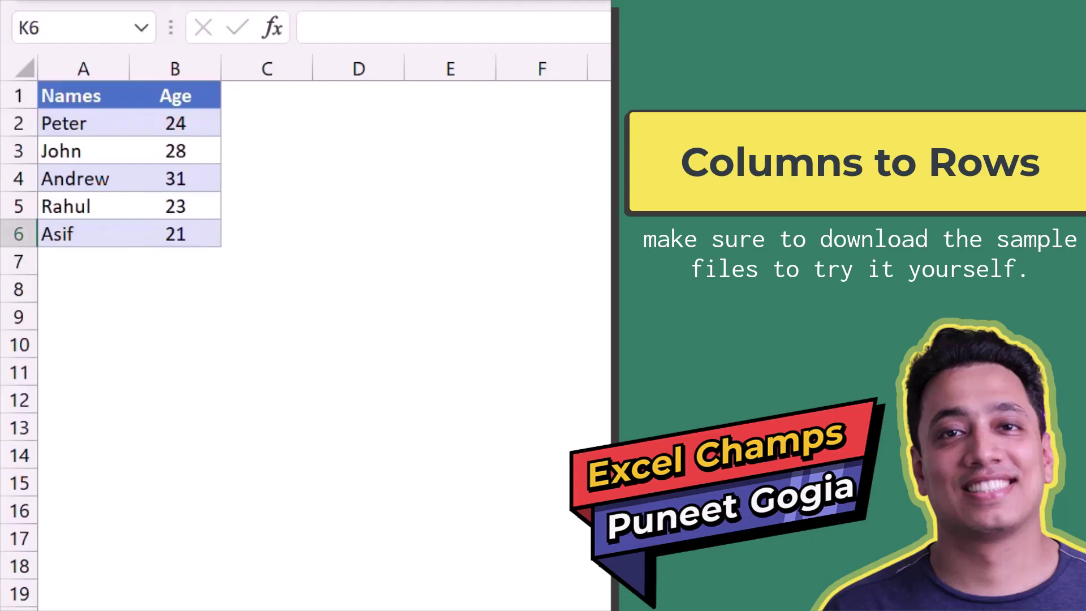
Step: Transpose the Names and Age table into A8:F9 with the array formula =TRANSPOSE(A1:B6)
click(82, 295)
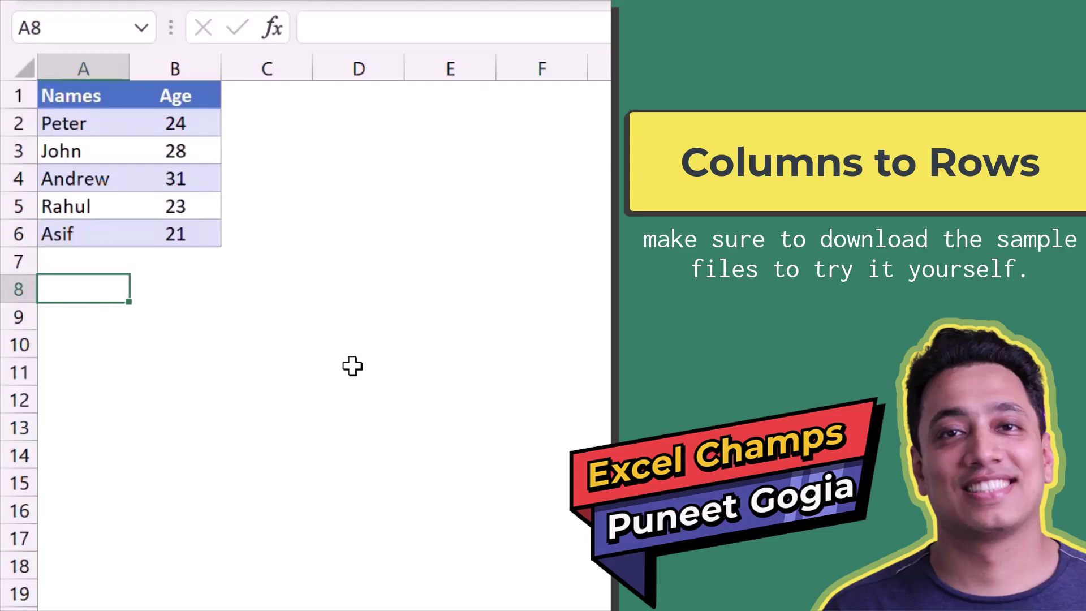
key(shift+Down)
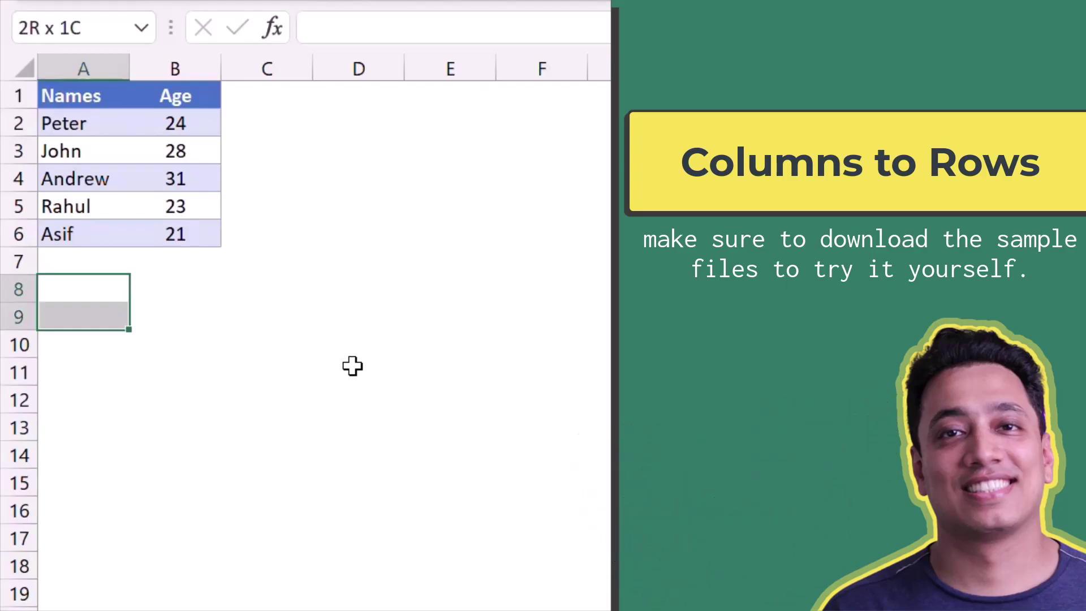
key(shift+Right)
key(shift+Right)
key(shift+Right)
key(shift+Right)
key(shift+Right)
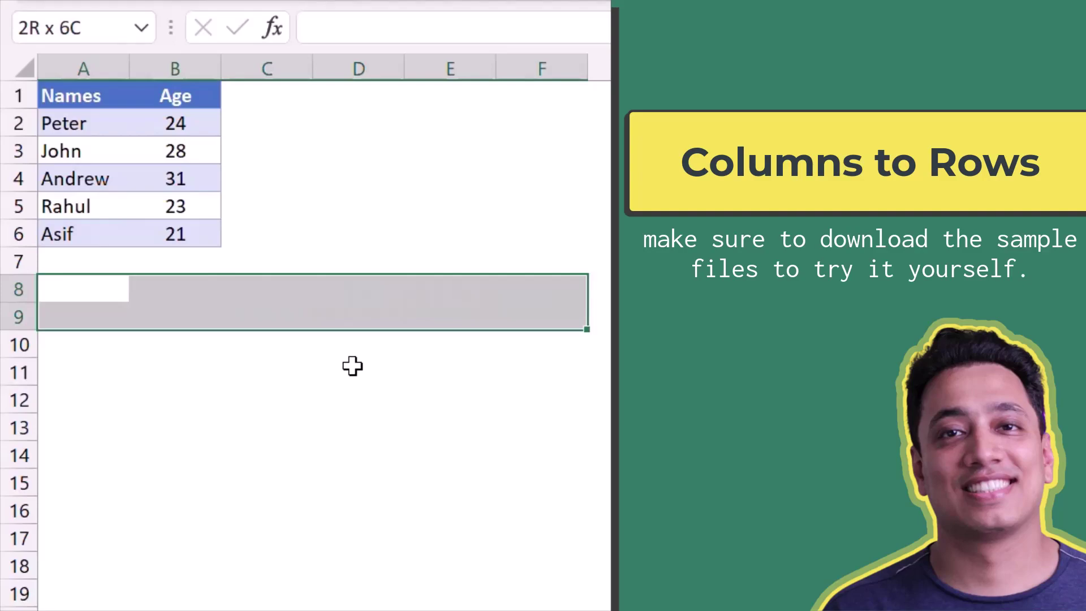
text(=Tr)
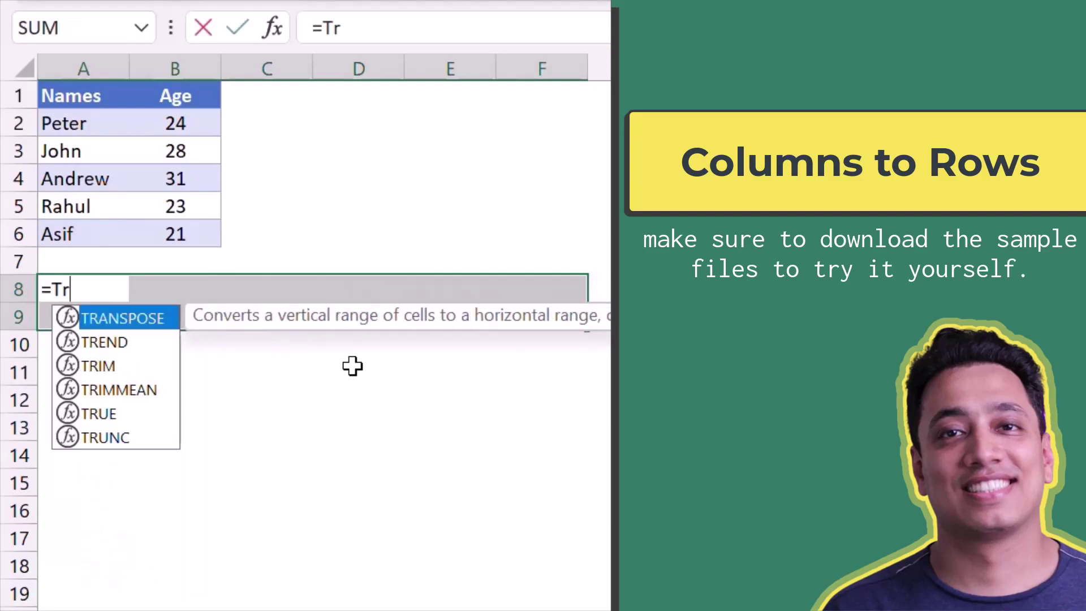
key(Tab)
key(ctrl+Home)
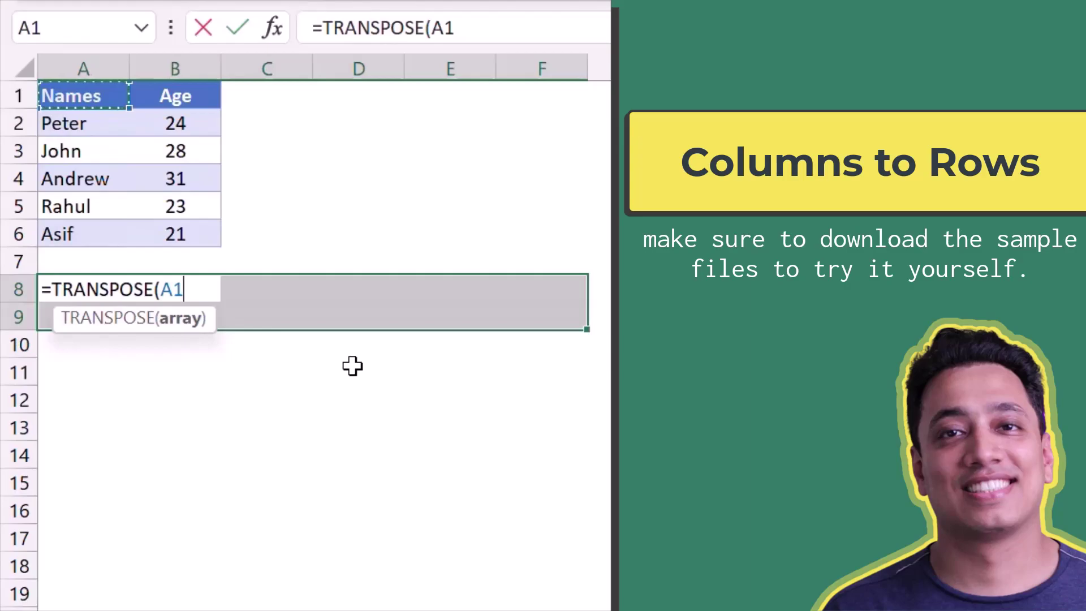
key(ctrl+shift+Down)
key(ctrl+shift+Right)
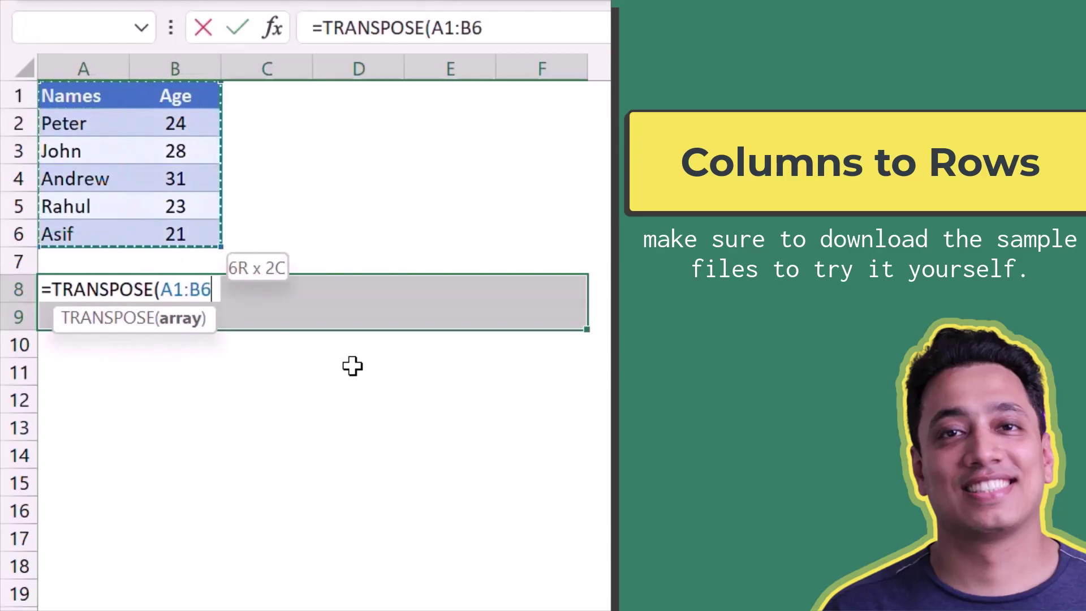
text())
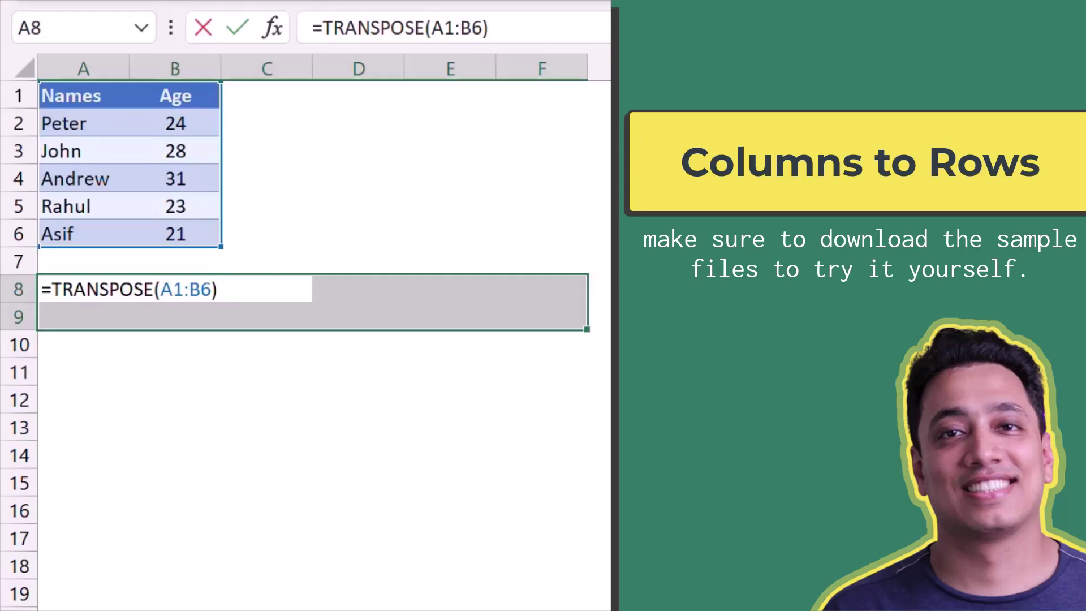
key(ctrl+shift+Return)
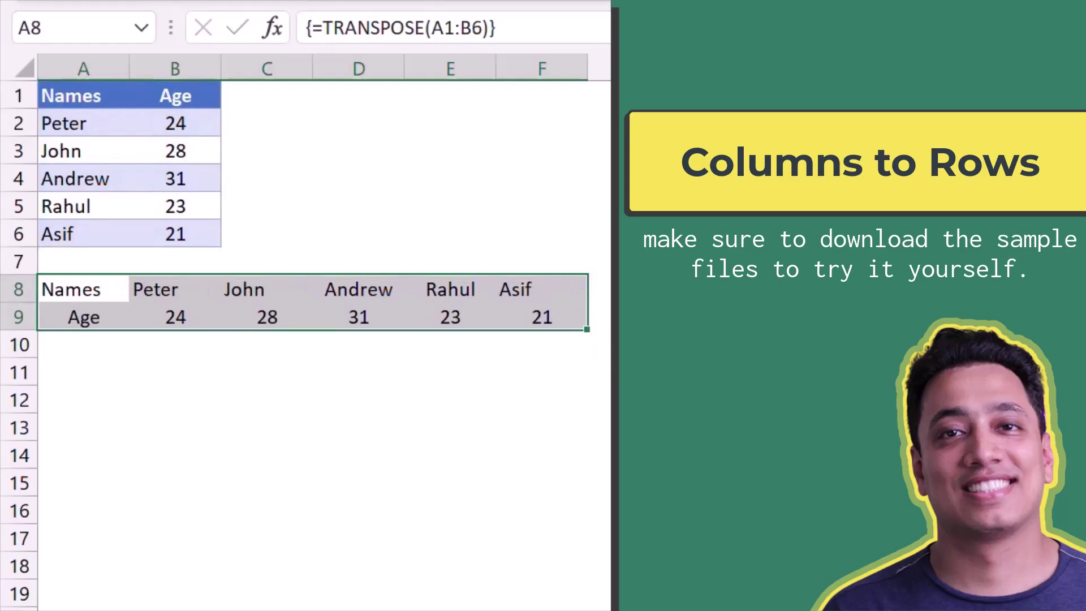
Step: Centre-align the contents of the transposed range A8:F9 horizontally
key(alt+h)
key(a)
key(c)
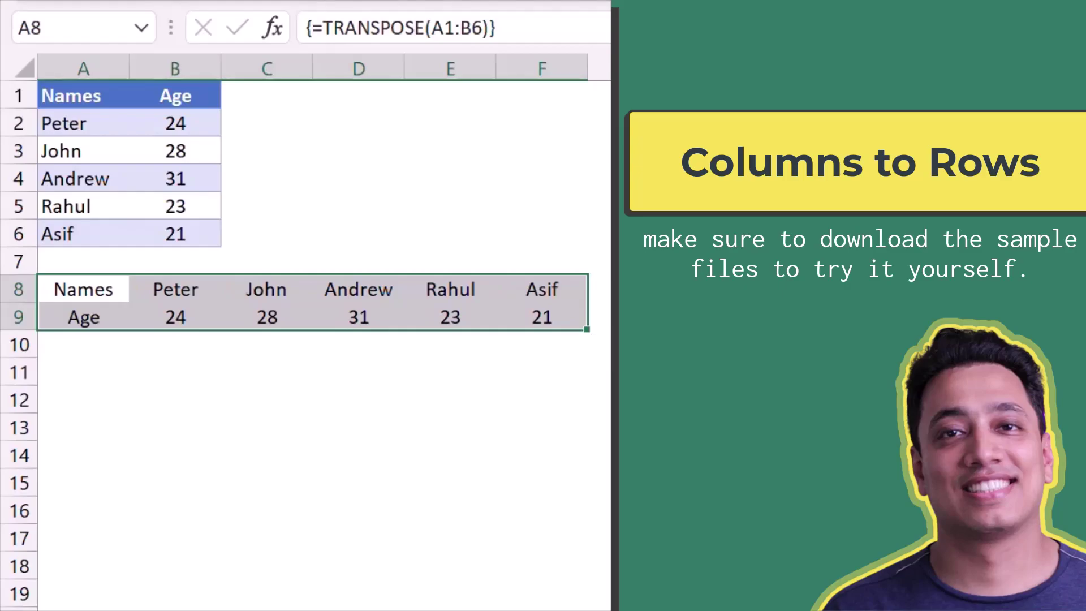
Step: Enter =TRANSPOSE(A8:F9) for the range A12:B17 to turn the horizontal data back into columns
click(103, 390)
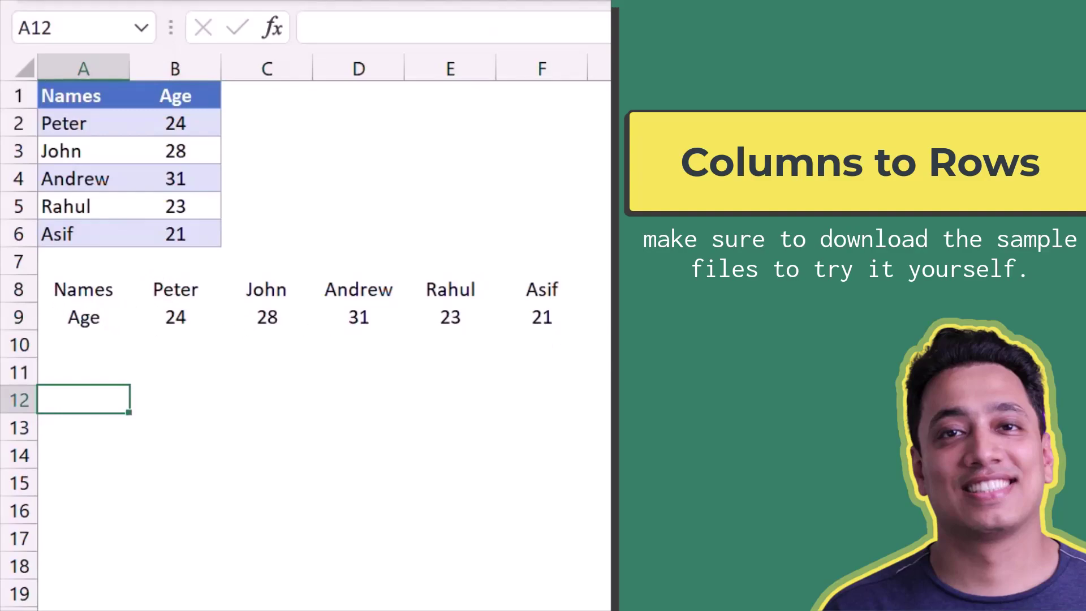
key(shift+Down)
key(shift+Down)
key(shift+Down)
key(shift+Down)
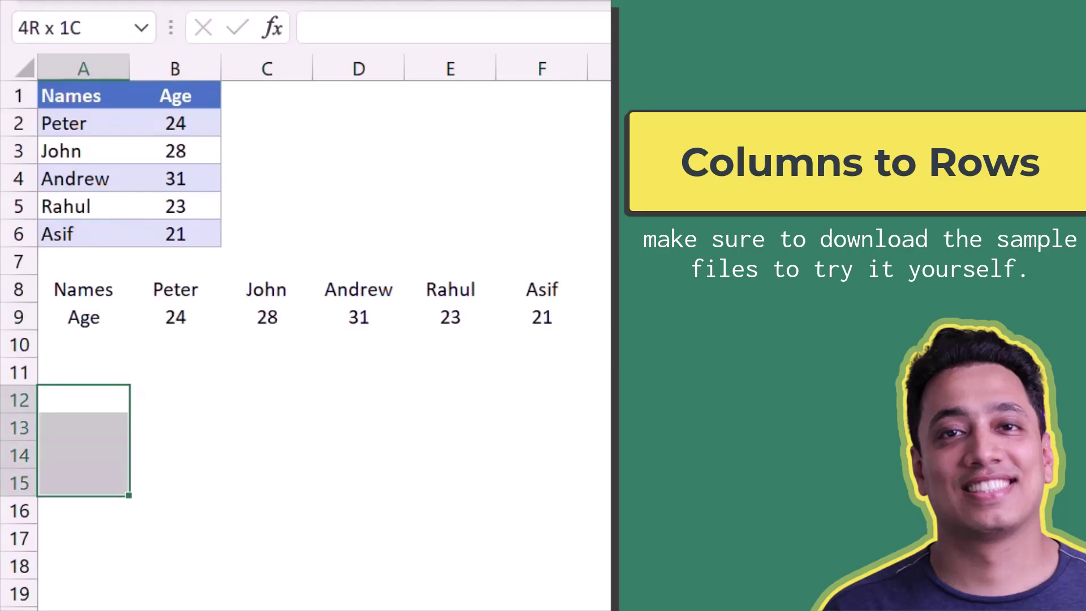
key(shift+Right)
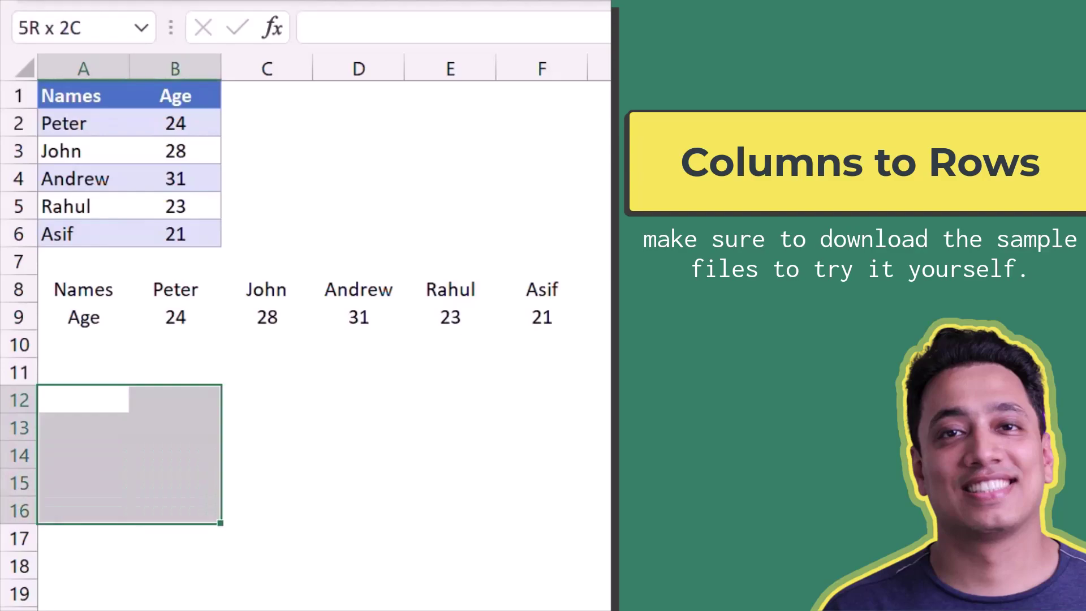
key(shift+Down)
text(=Tr)
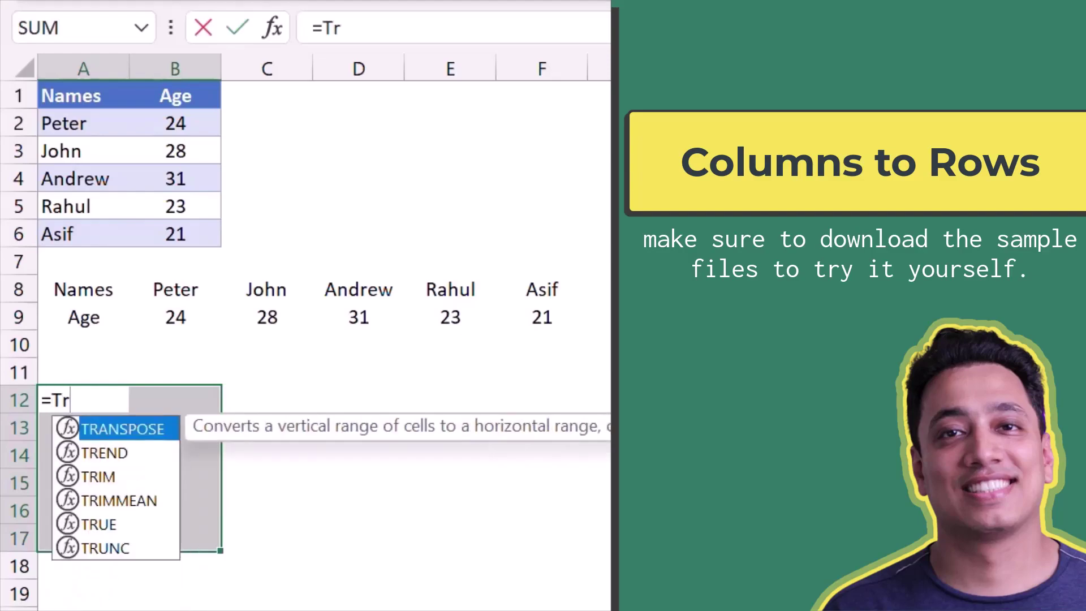
key(Tab)
key(Up)
key(Up)
key(Up)
key(shift+Up)
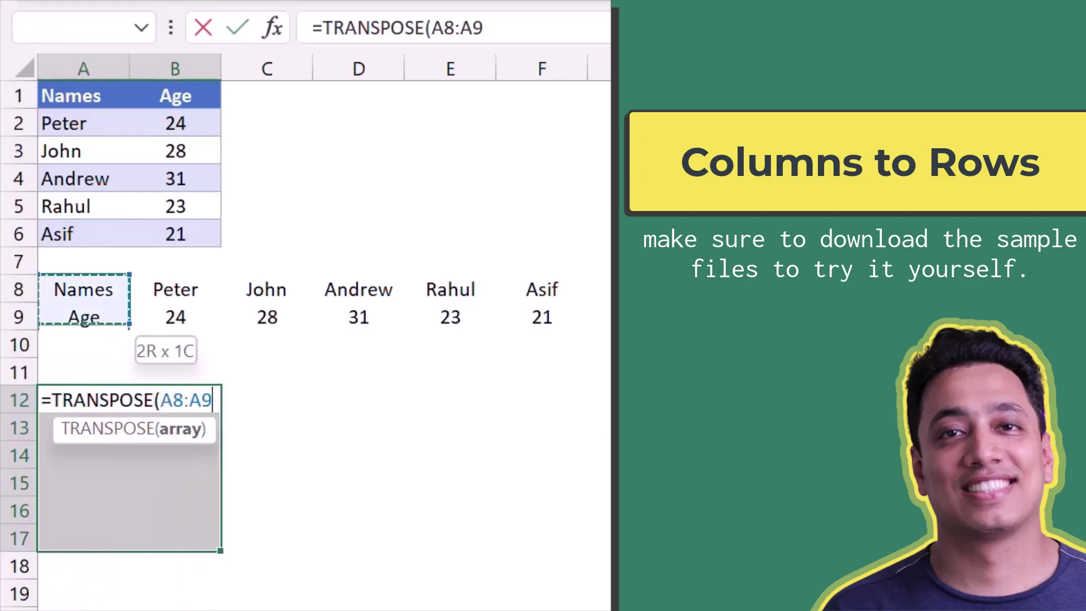
key(shift+Right)
key(shift+Right)
key(shift+Right)
key(shift+Right)
key(shift+Right)
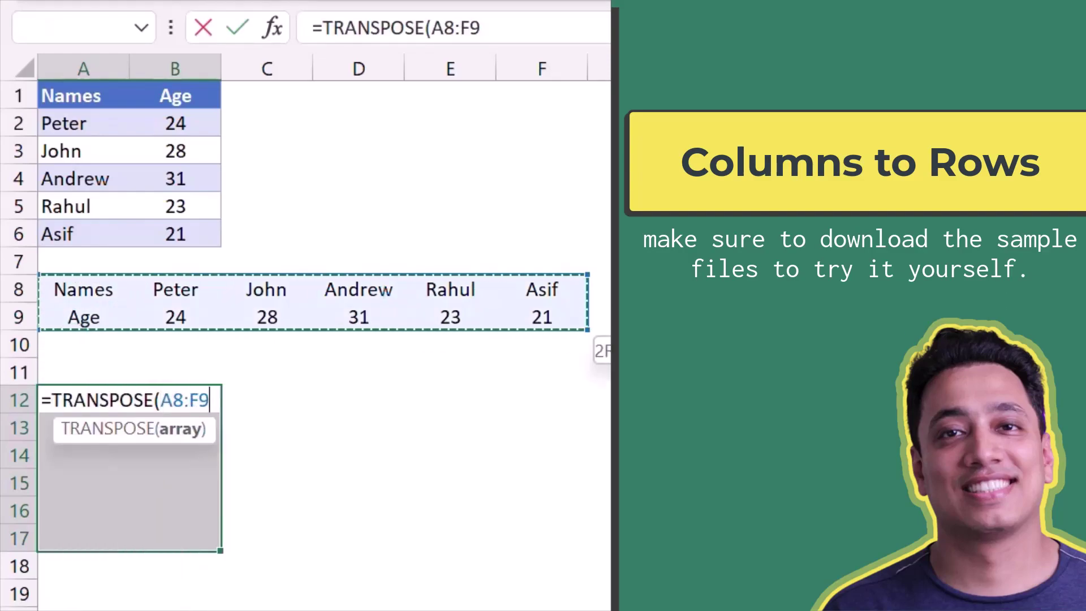
text())
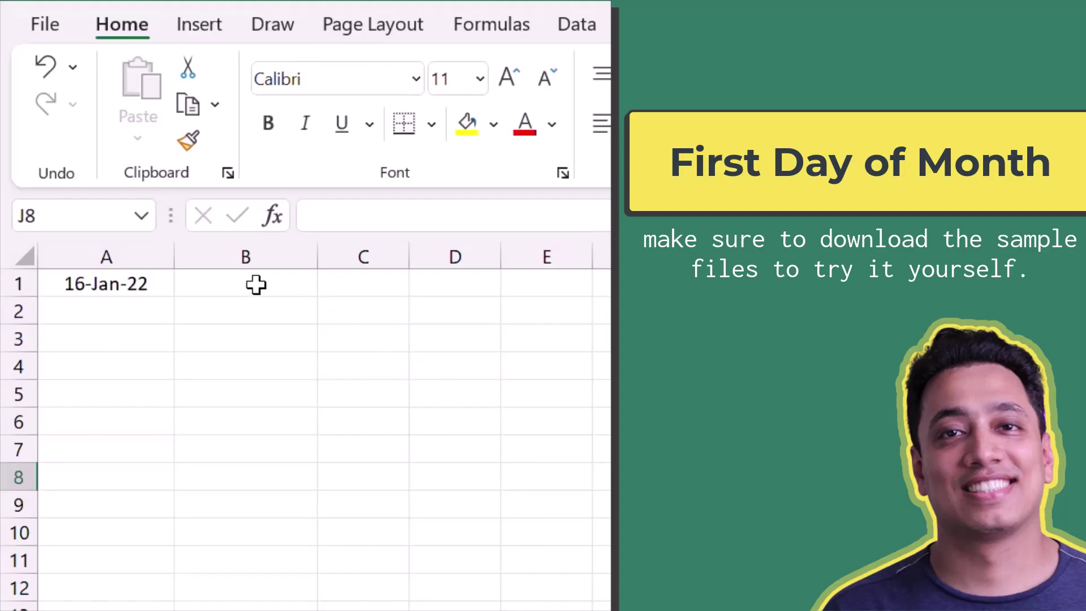
Step: On the First Day of Month sheet, enter =A1-DAY(A1) in cell B1
click(230, 276)
text(=)
key(Left)
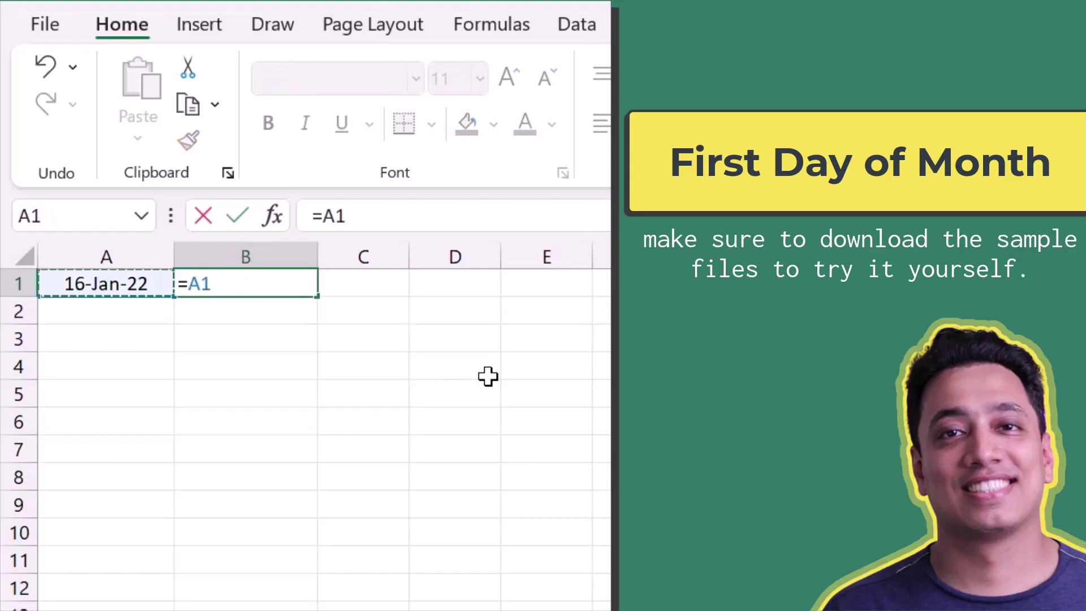
text(-)
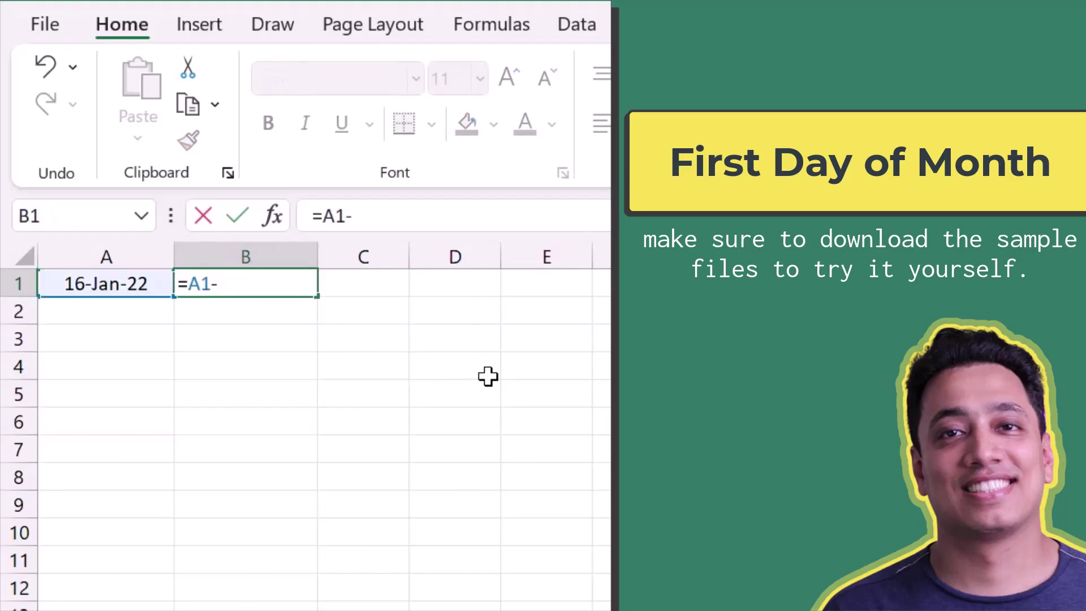
text(Day()
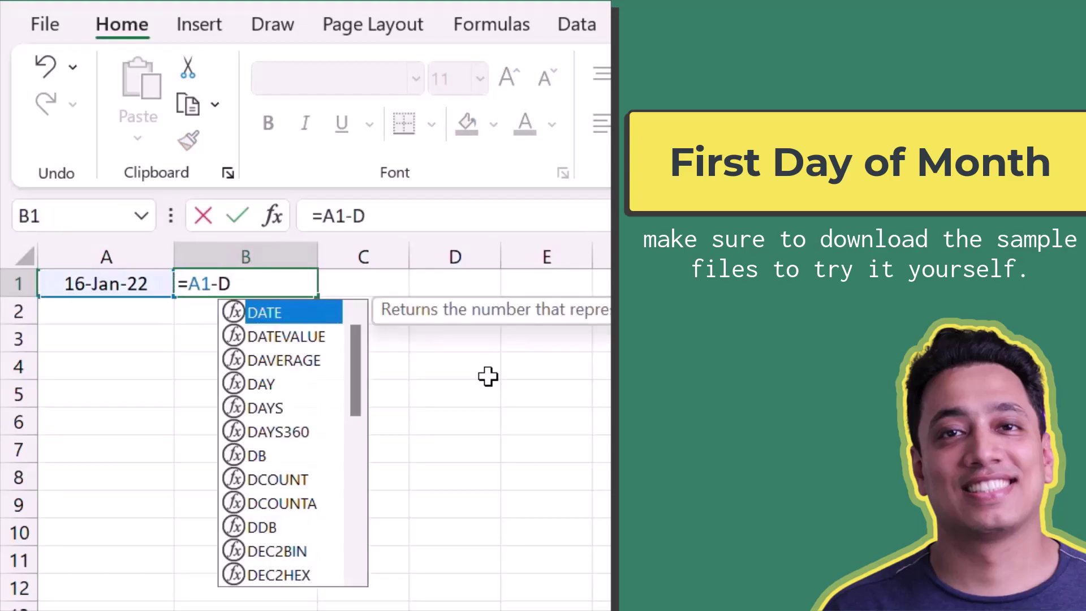
key(Left)
text())
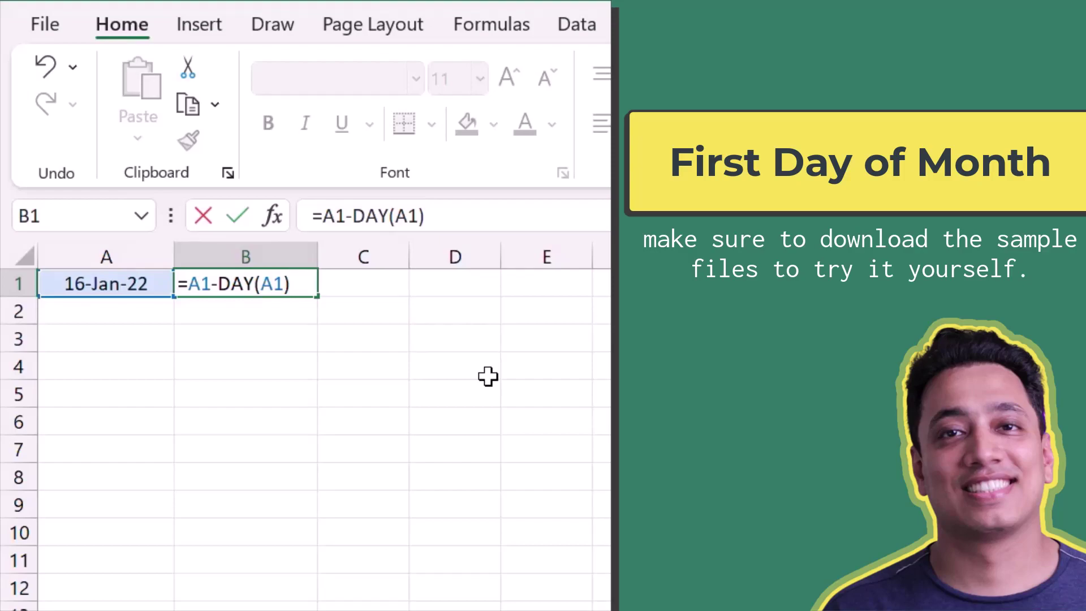
key(Return)
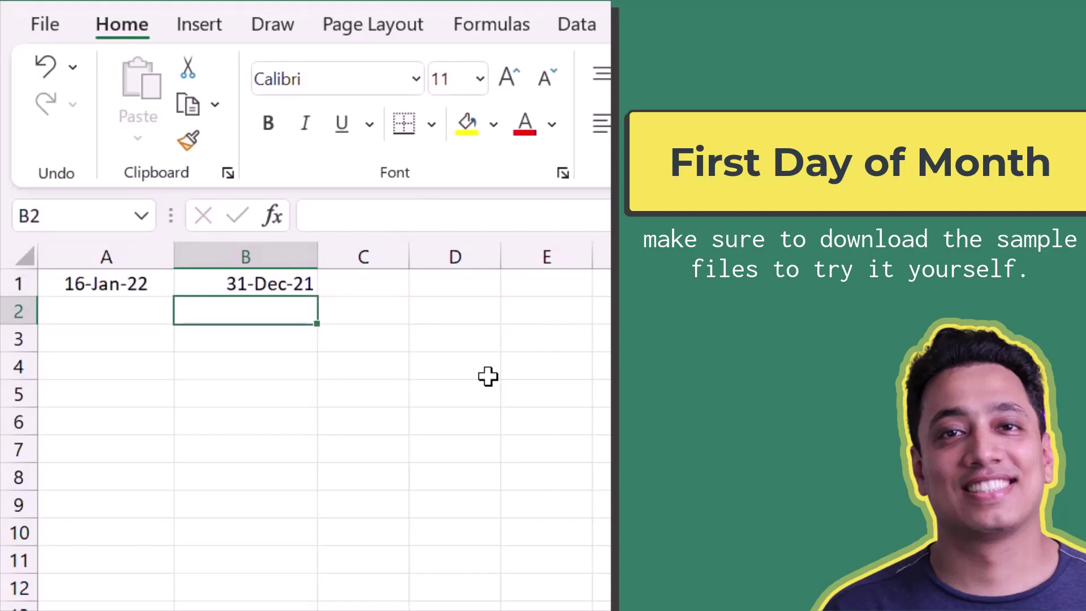
Step: Append +1 to the formula in B1 so that it returns the first day of the month
key(Up)
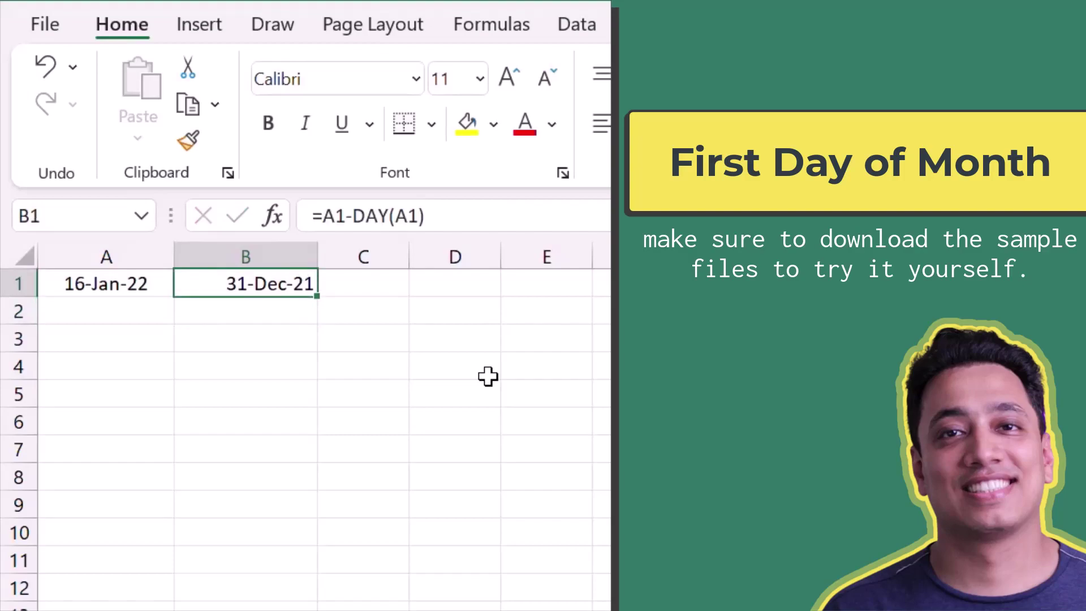
key(F2)
text(+1)
key(Return)
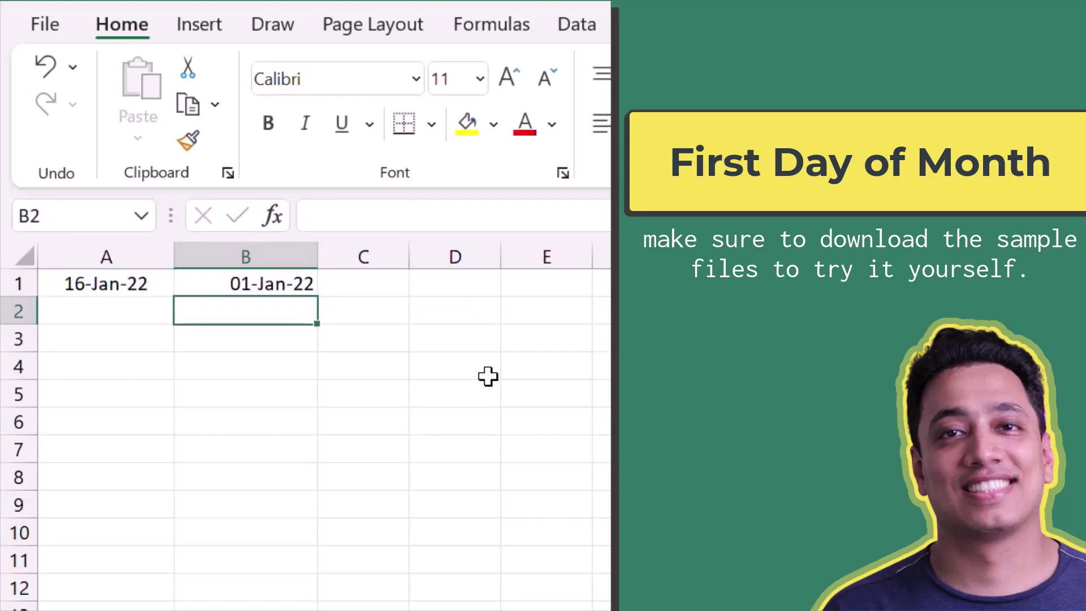
Step: Enter =EOMONTH(A1,-1) in cell B2 to get the last day of the previous month
text(=Eom)
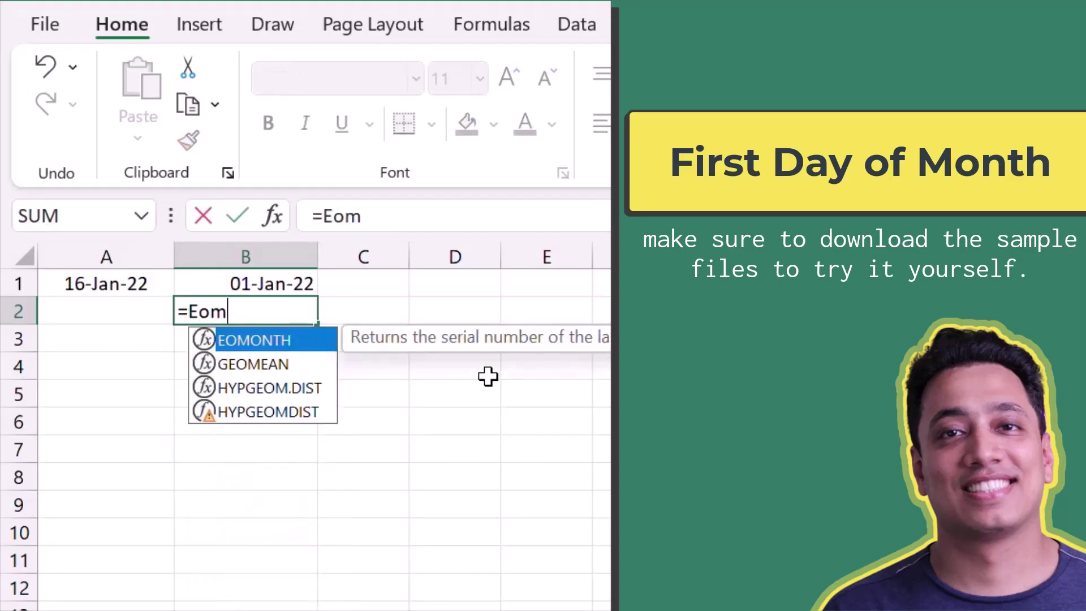
key(Tab)
key(Left)
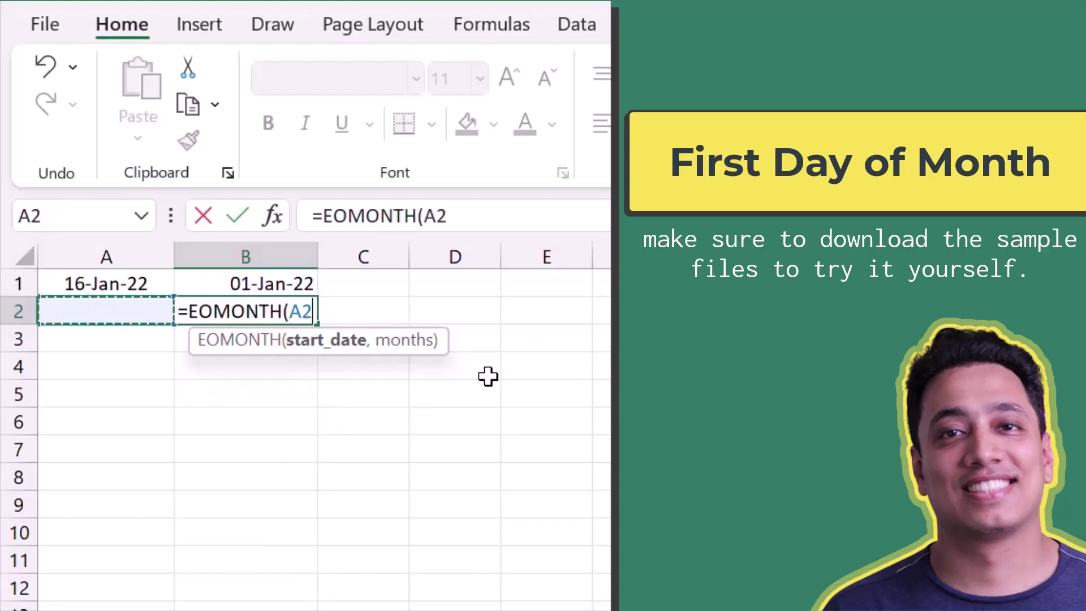
key(Up)
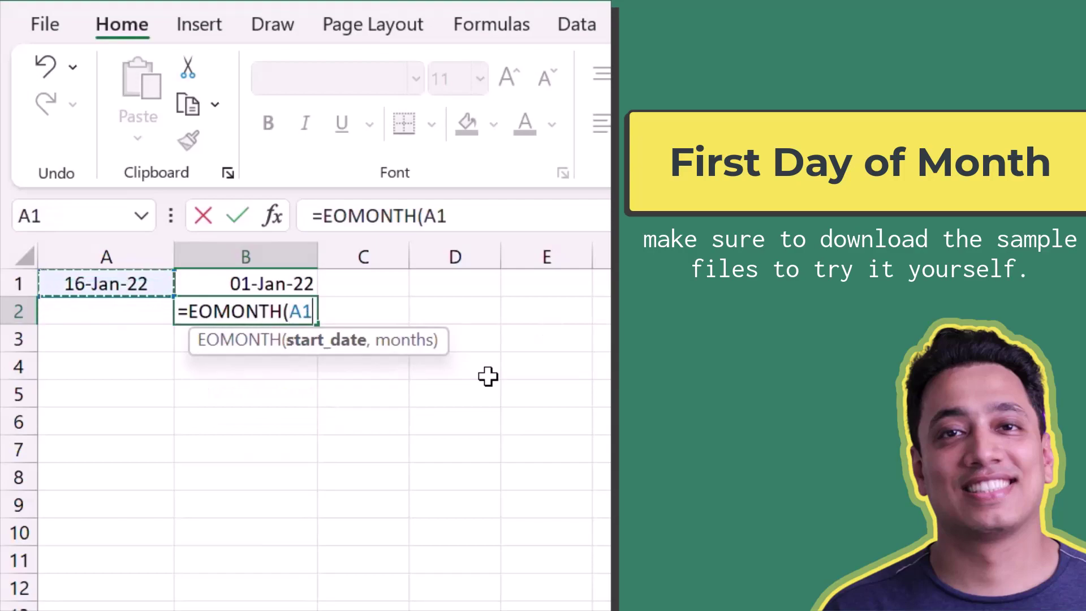
text(,-1))
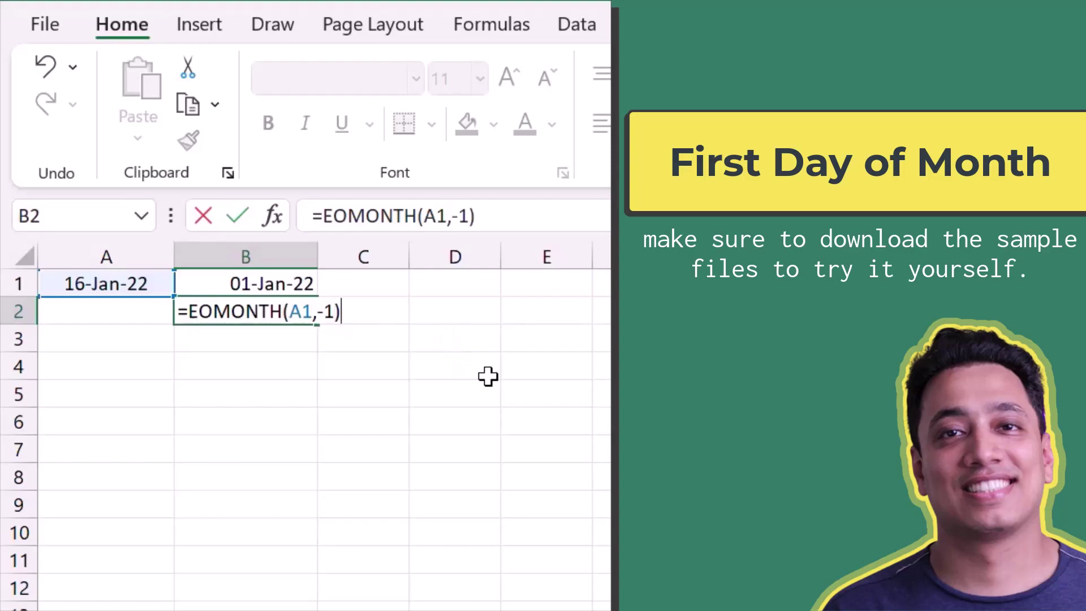
key(Return)
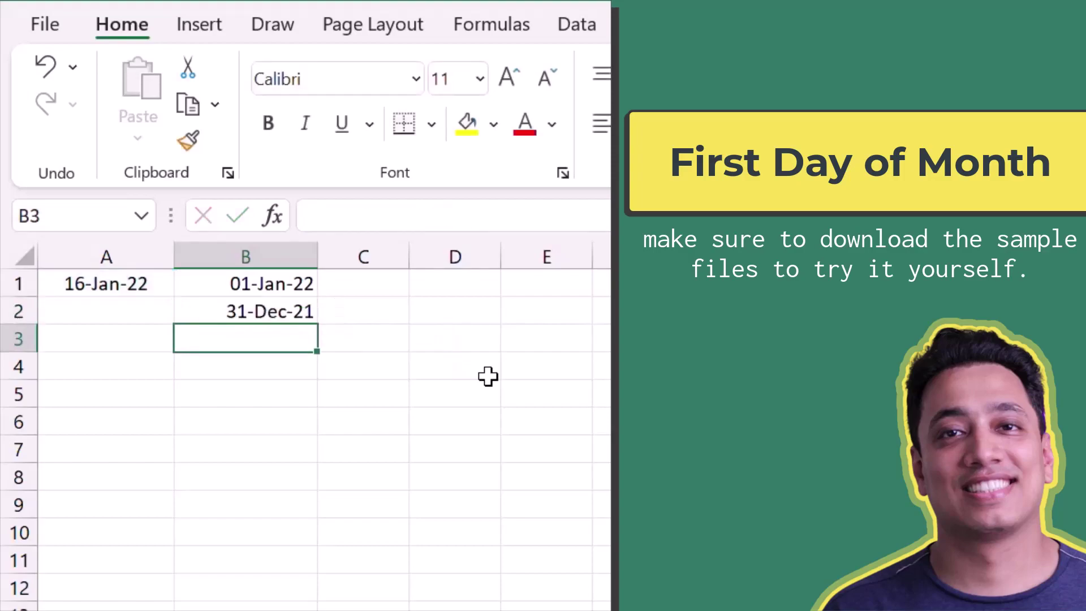
Step: Append +1 to the EOMONTH formula in B2
key(Up)
key(F2)
text(+1)
key(Return)
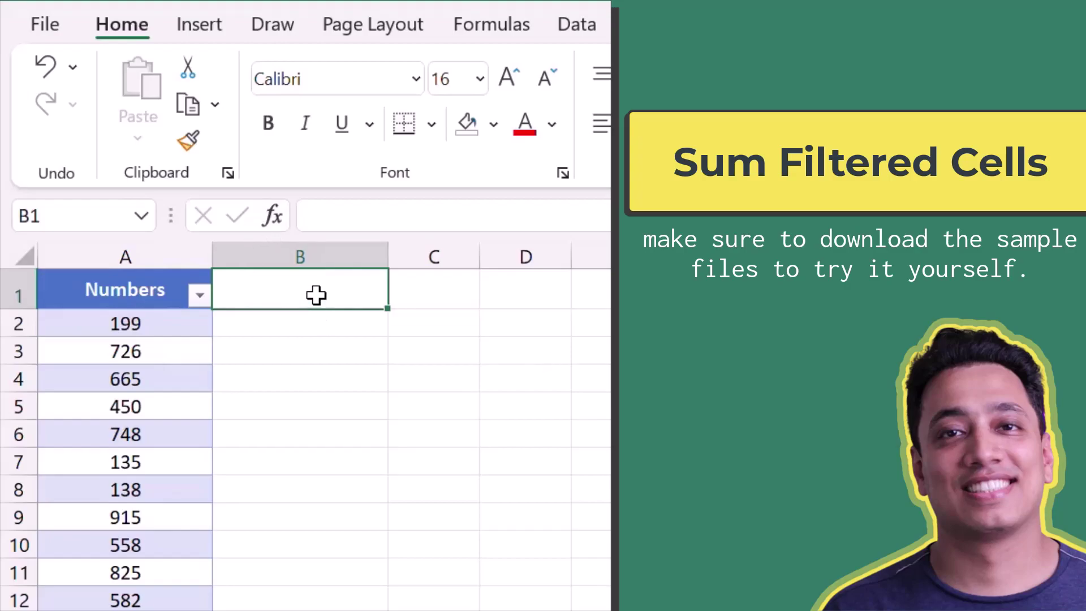
Step: Enter =SUBTOTAL(9,A2:A1001) in cell B1 to sum the visible cells of the Numbers column
text(=Sub)
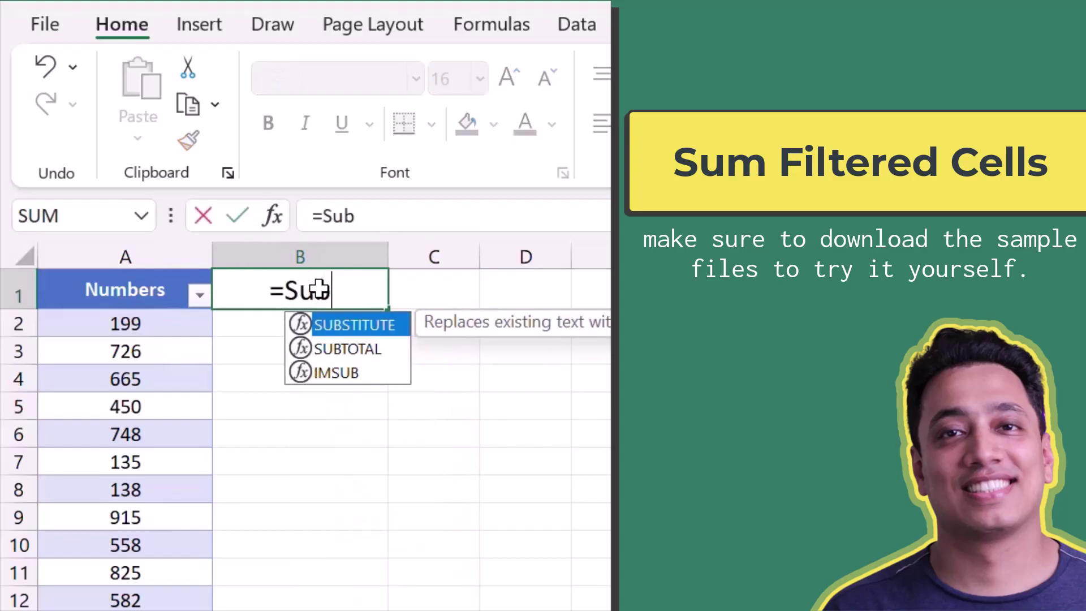
key(Down)
key(Tab)
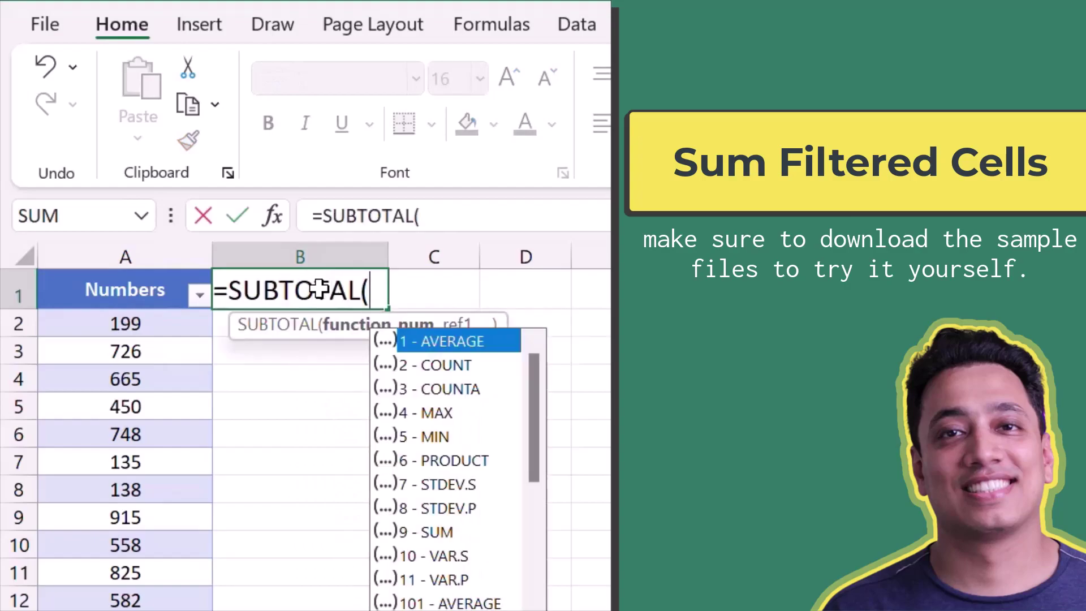
key(Down)
key(Down)
key(Down)
key(Down)
key(Down)
key(Down)
key(Down)
key(Down)
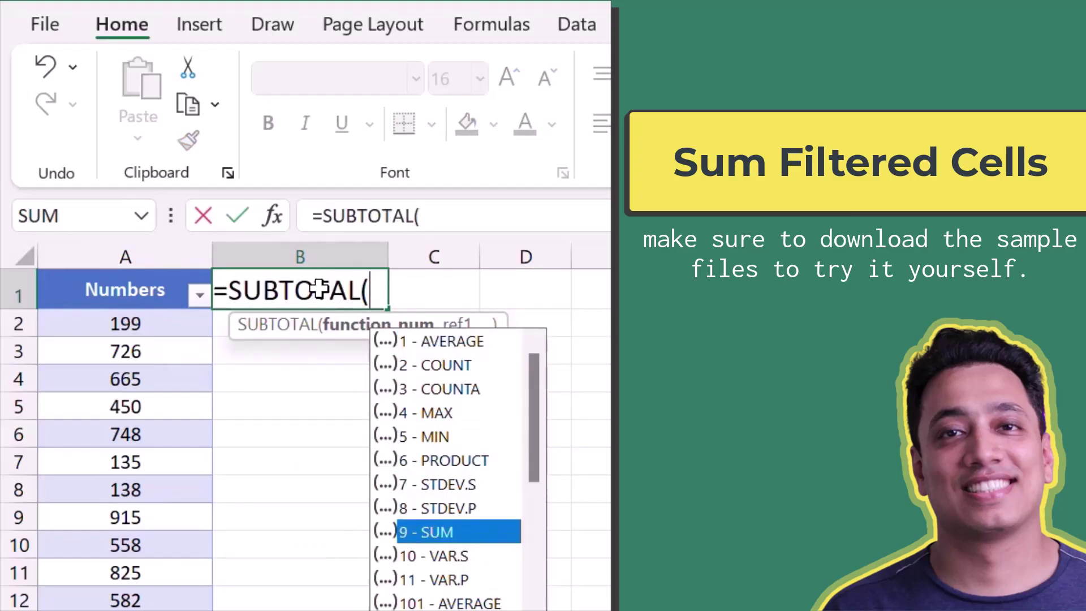
key(Tab)
text(,)
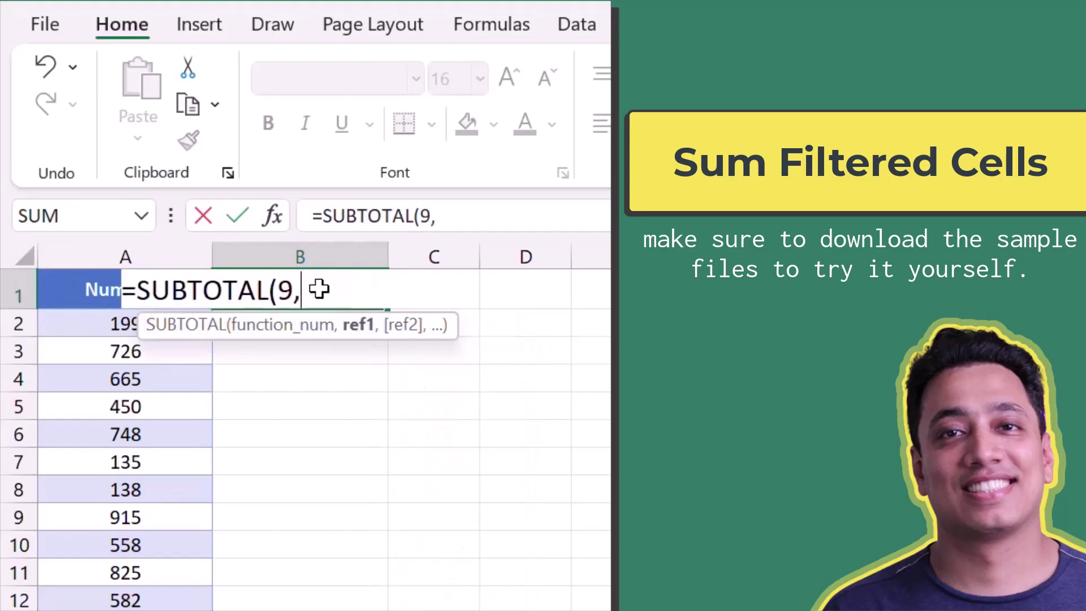
key(Left)
key(Down)
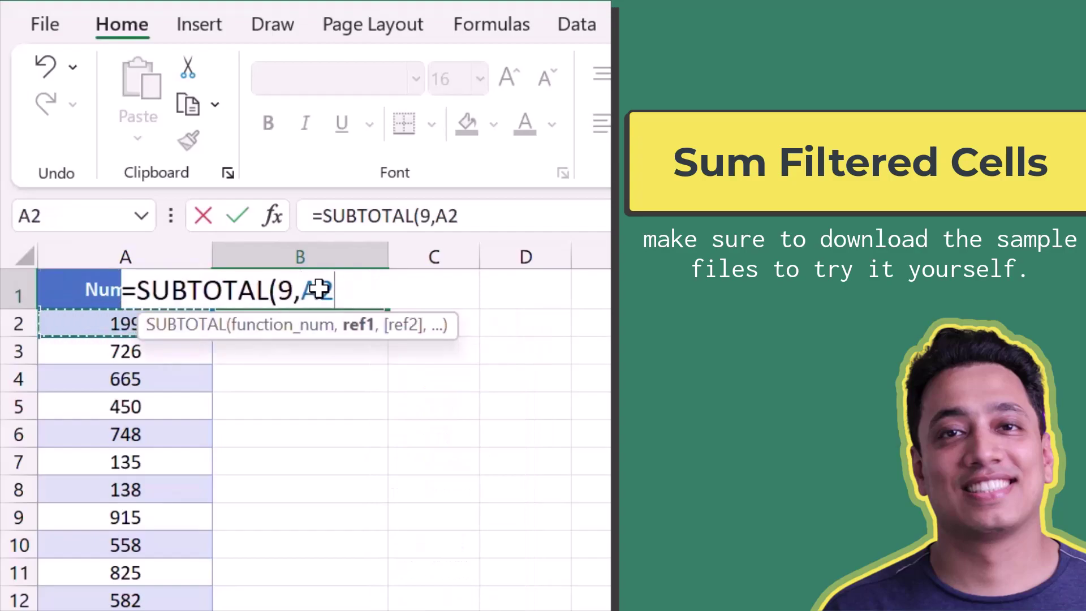
key(ctrl+shift+Down)
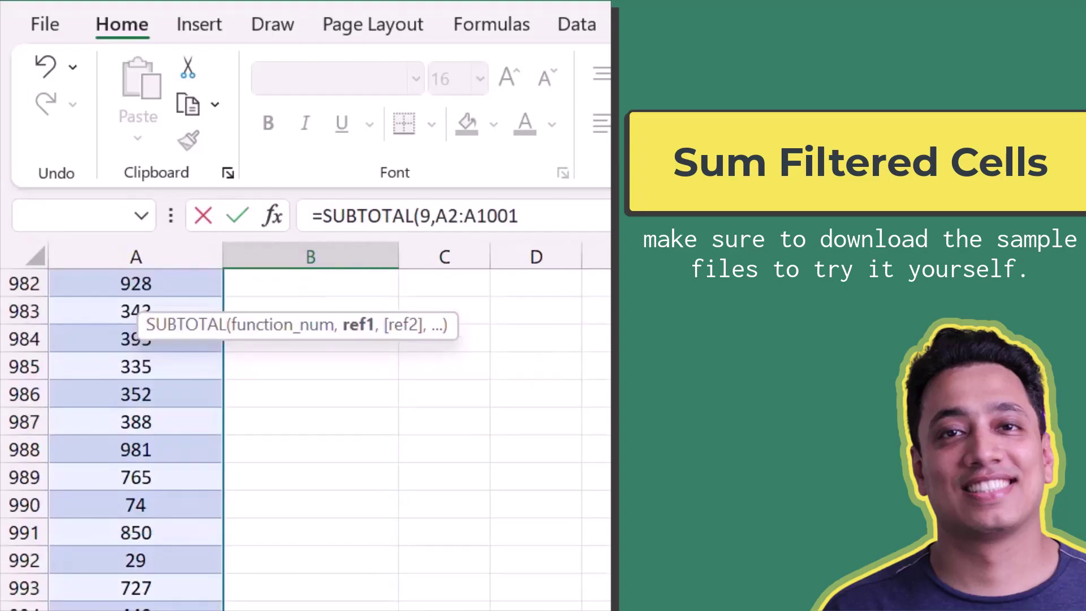
key(ctrl+Return)
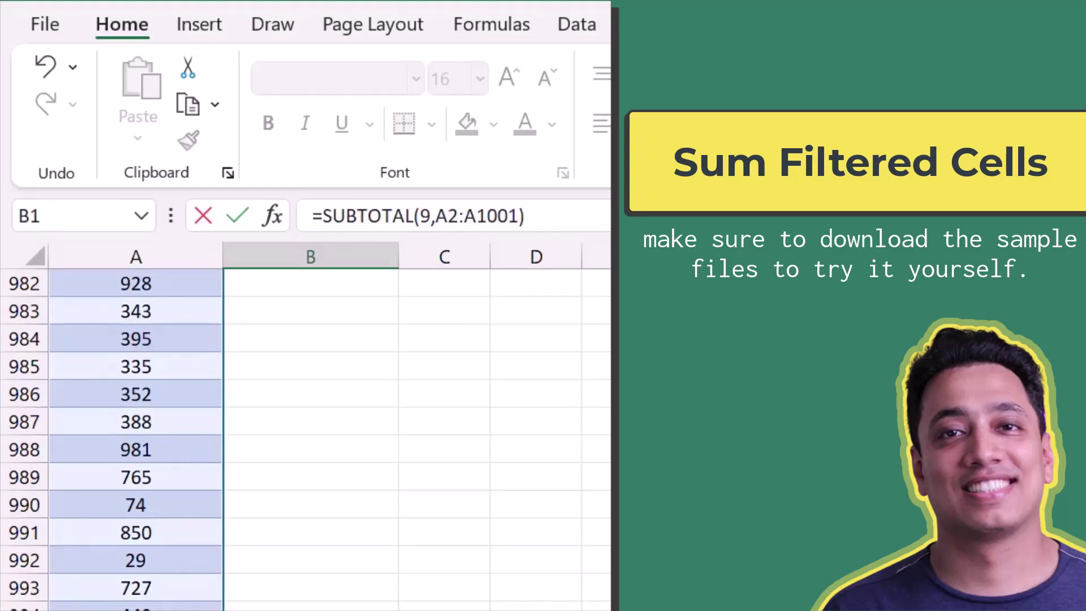
key(Down)
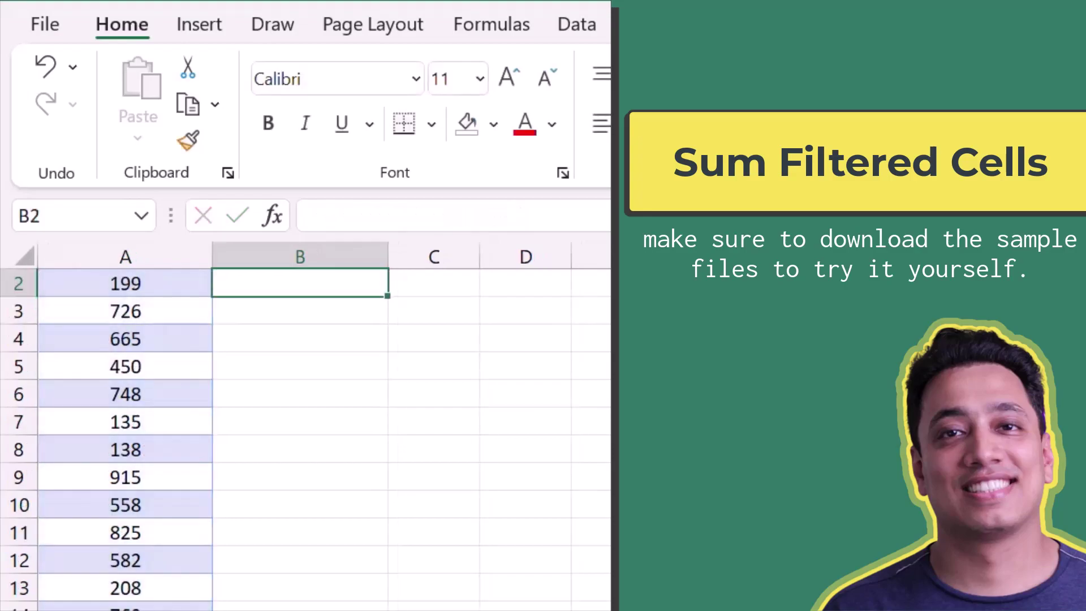
Step: Filter the Numbers column by excluding some of its values, and return to the SUBTOTAL cell
key(Up)
key(Left)
key(Down)
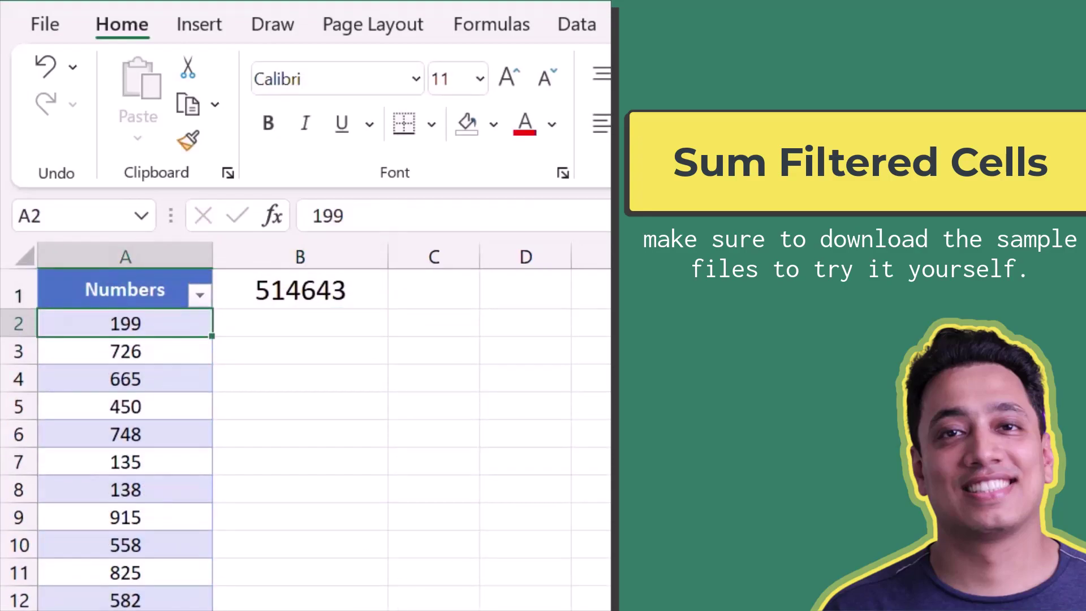
key(Up)
key(alt+Down)
key(Down)
key(Down)
key(Down)
key(Down)
key(Down)
key(Down)
key(Down)
key(Down)
key(Down)
key(space)
key(Down)
key(space)
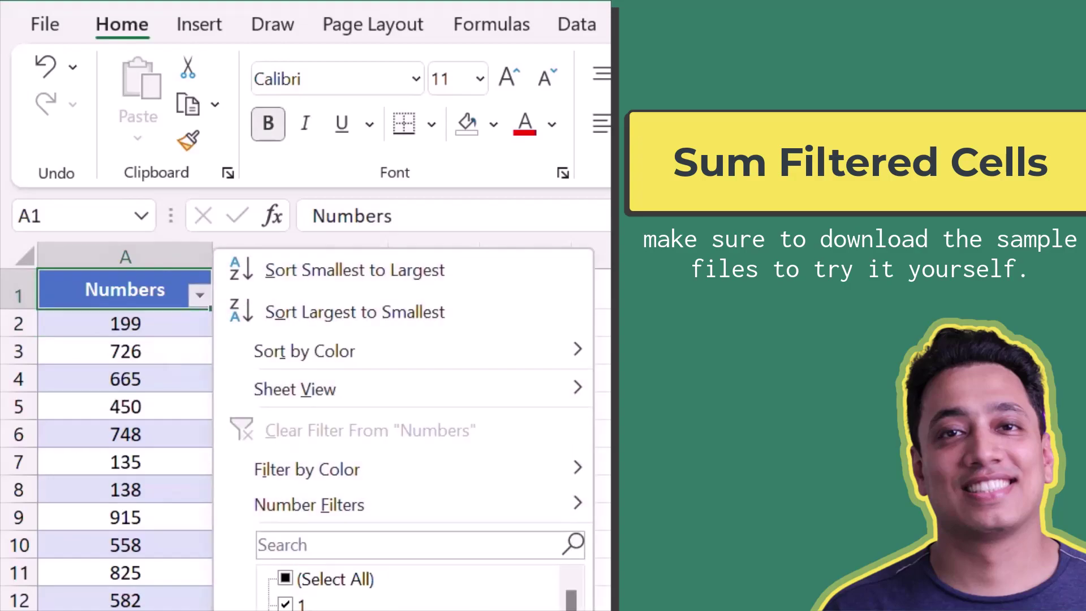
key(Return)
key(Right)
key(Up)
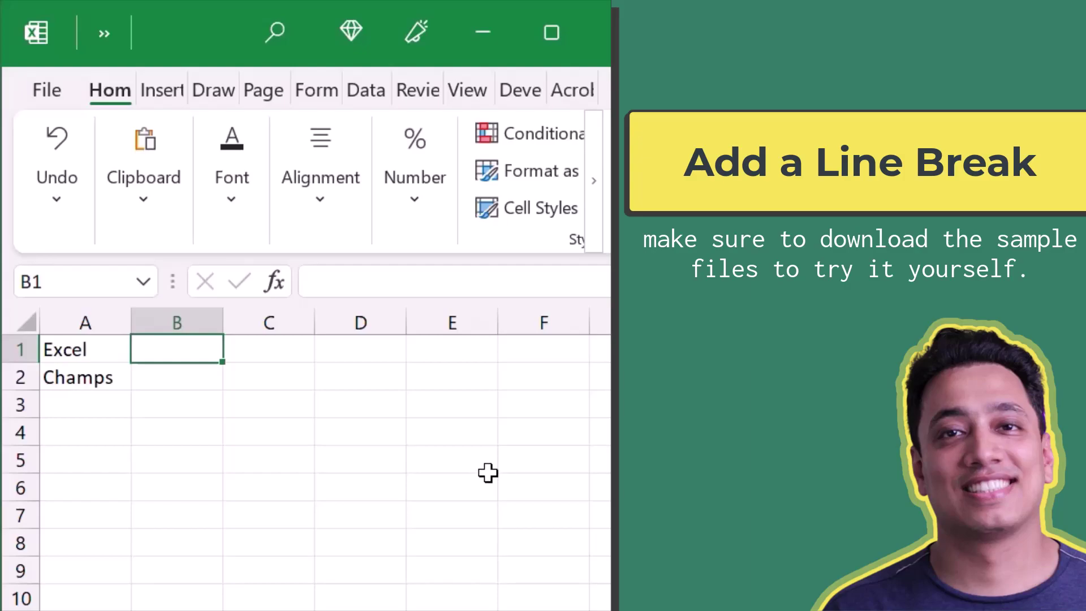
Step: On the line break sheet, enter =A1&CHAR(10)&A2 in cell B1 to join the two words with a line break
text(=)
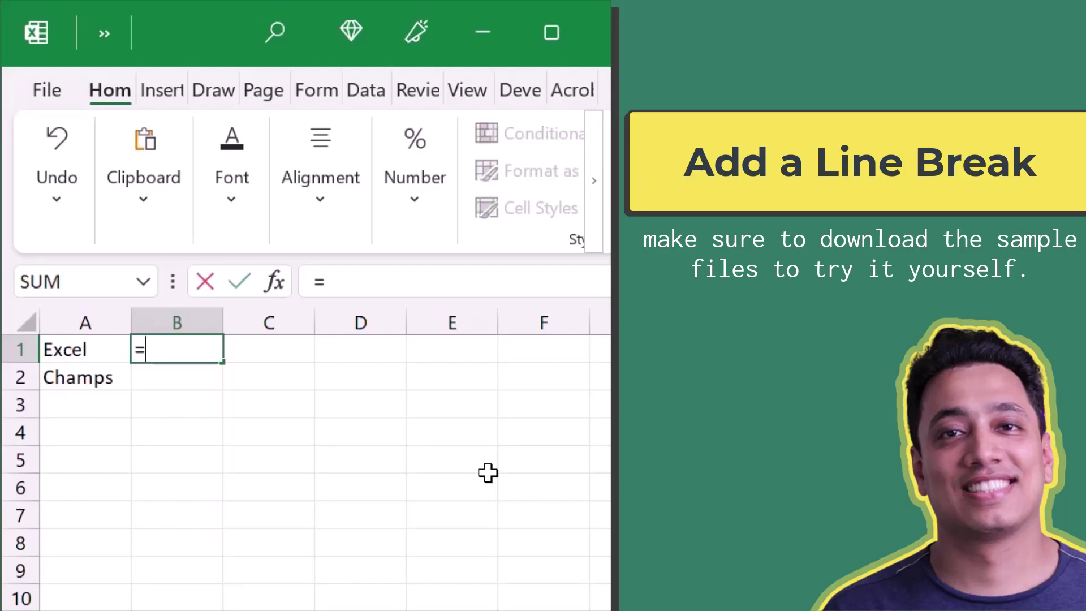
key(Left)
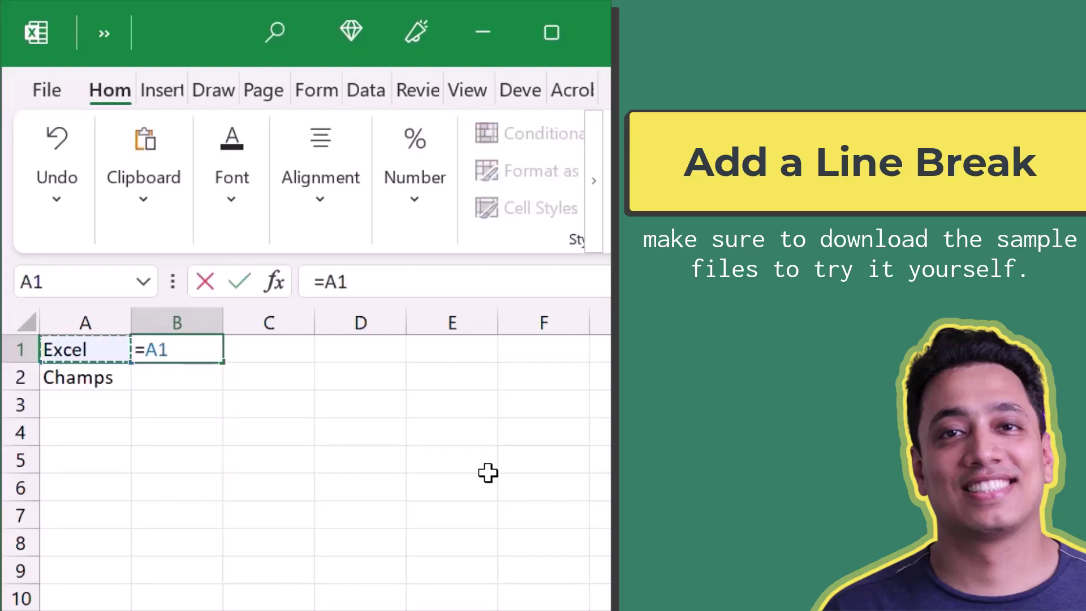
text(&C)
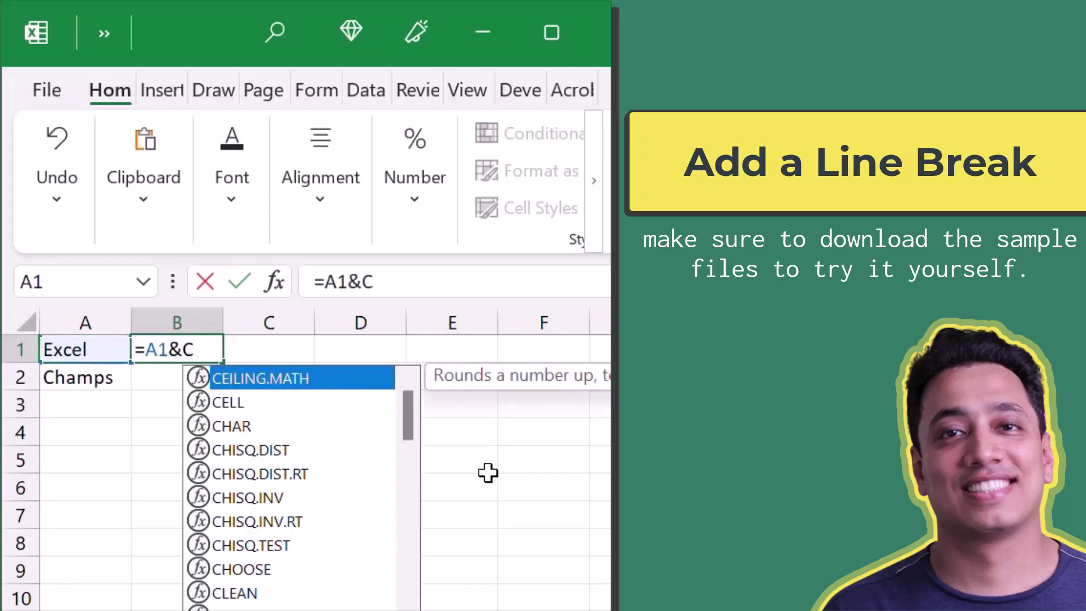
text(ha)
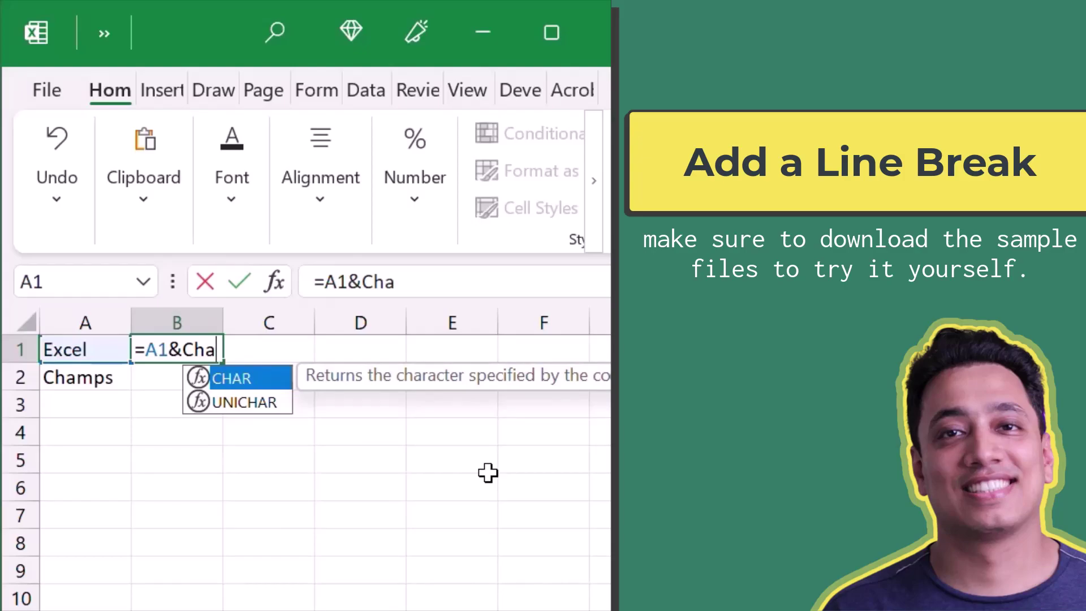
text(r)
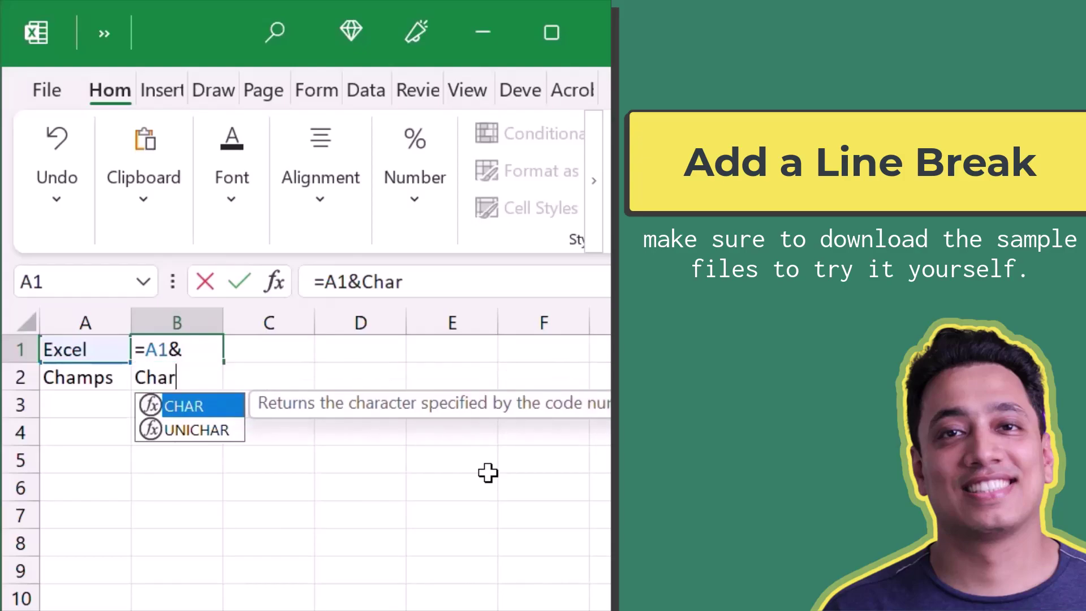
key(Tab)
text(10)
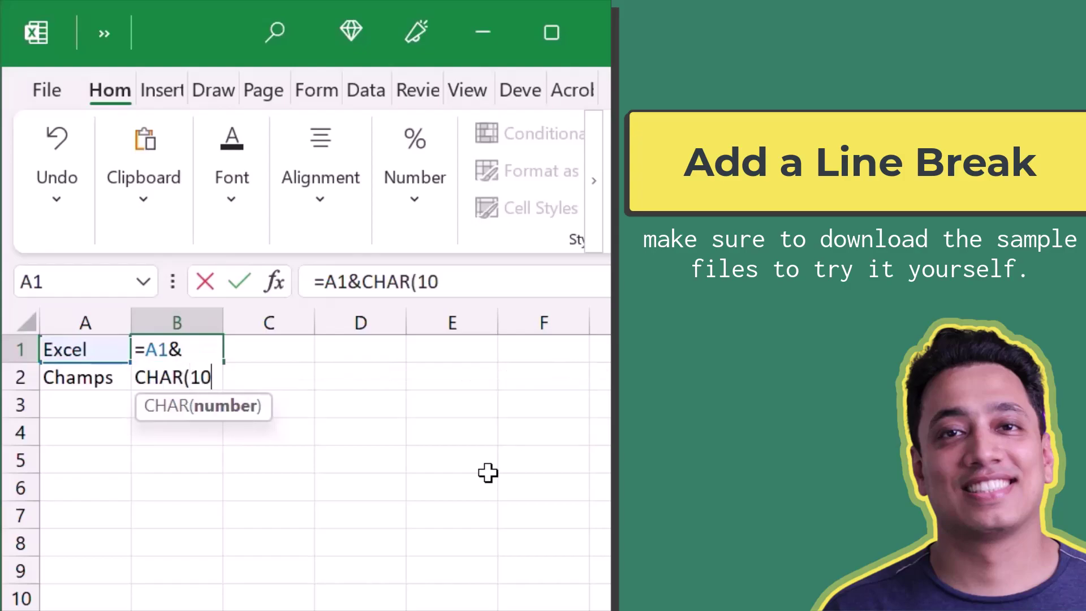
text())
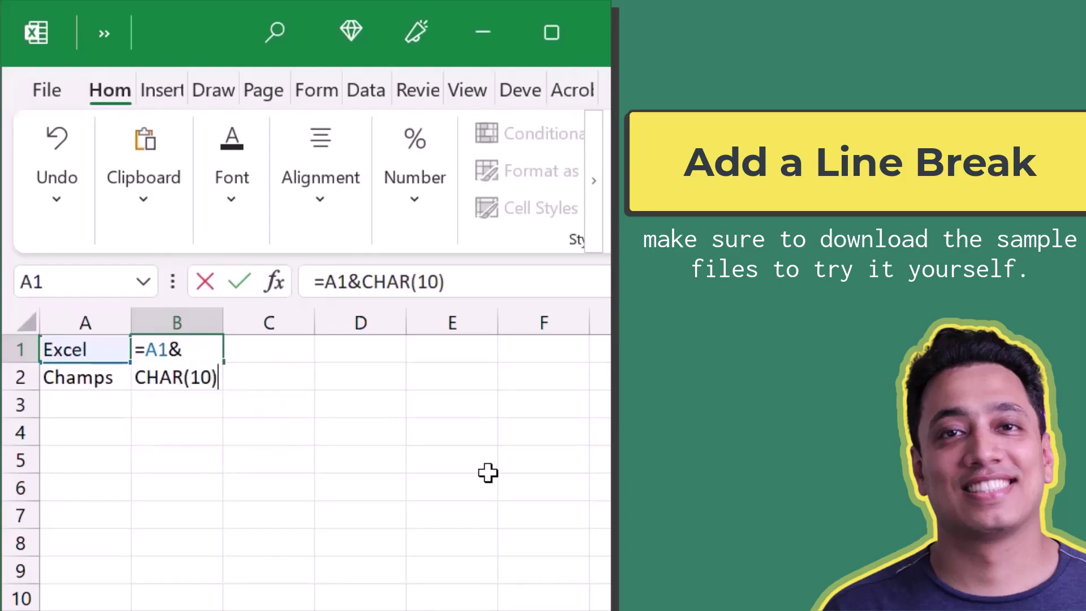
text(&)
key(Left)
key(Down)
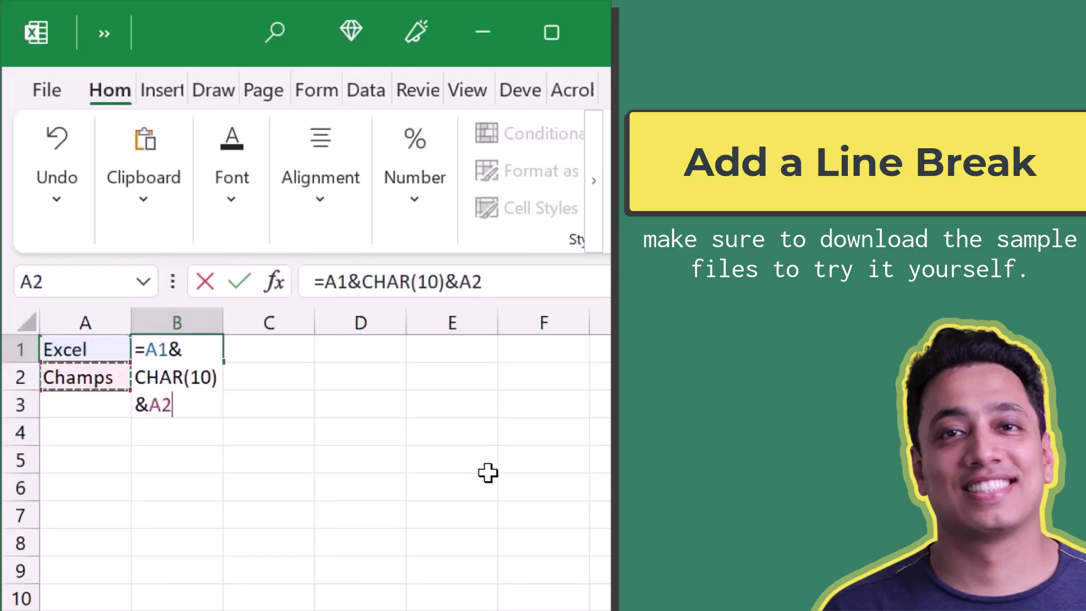
key(Return)
key(Up)
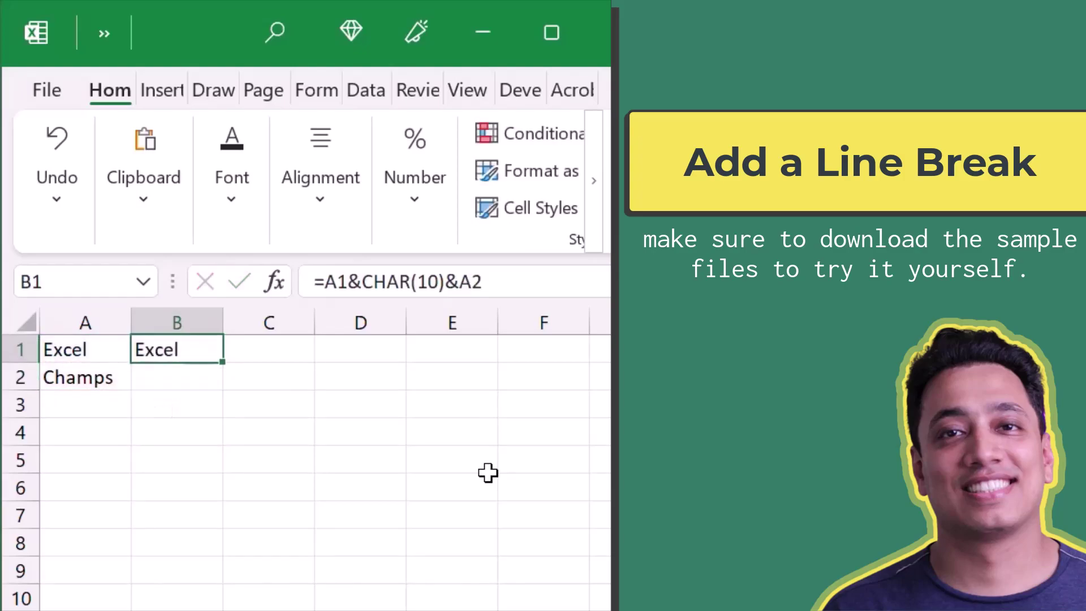
Step: Autofit the height of row 1 and check the Wrap Text setting of cell B1
double_click(23, 362)
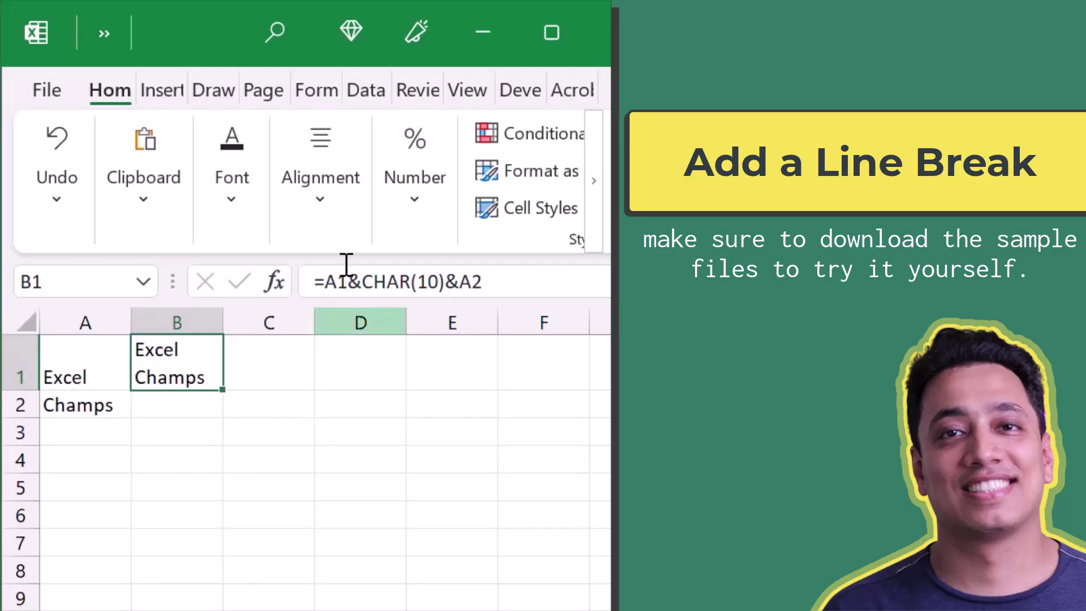
click(341, 215)
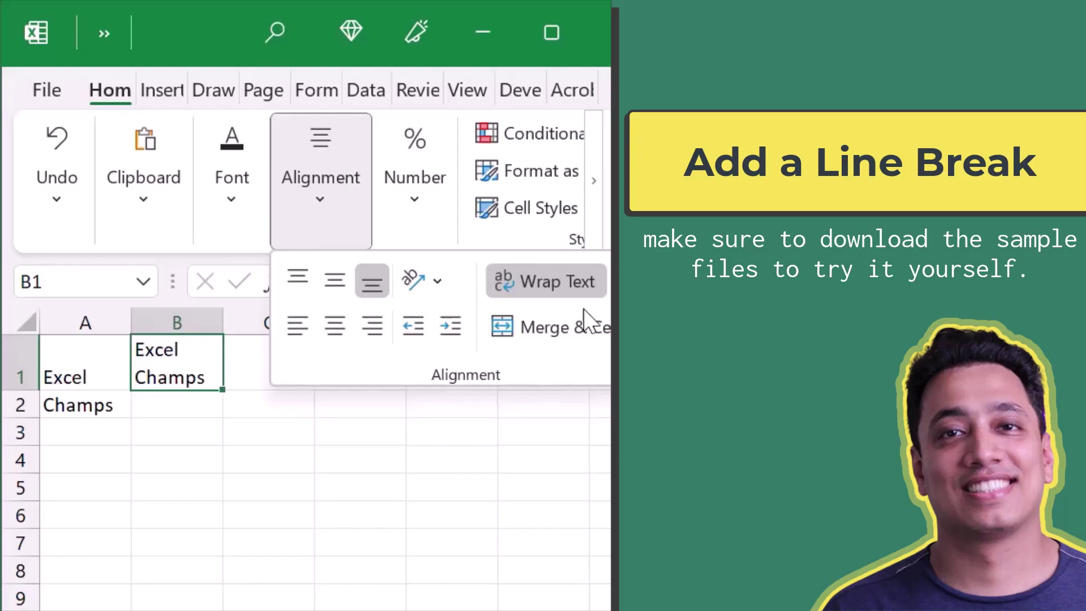
click(516, 480)
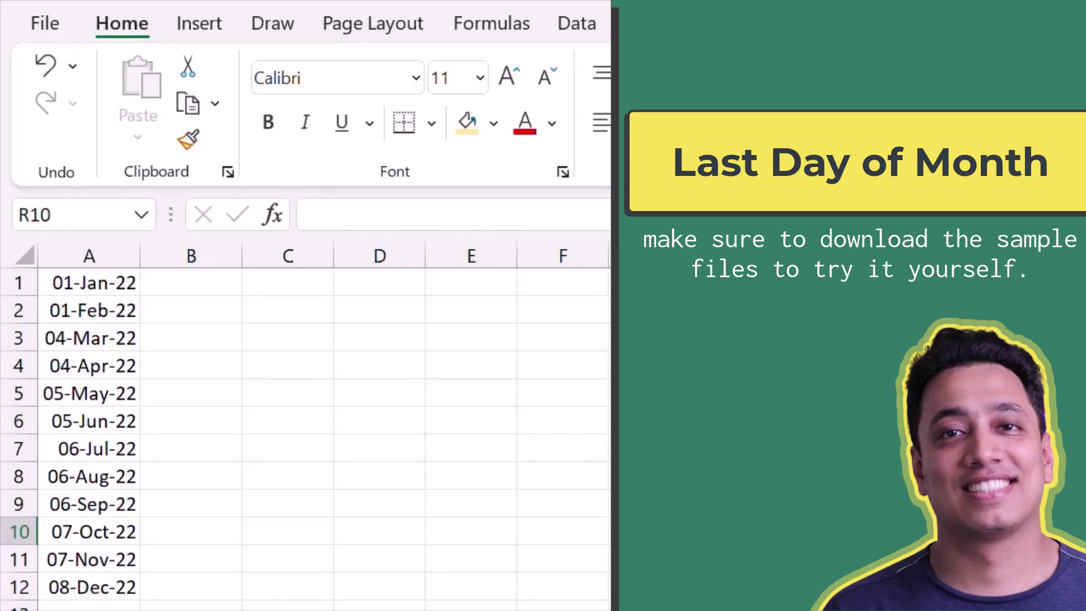
Step: On the last day of month sheet, enter =EOMONTH(A1,0) in cell B1
click(175, 283)
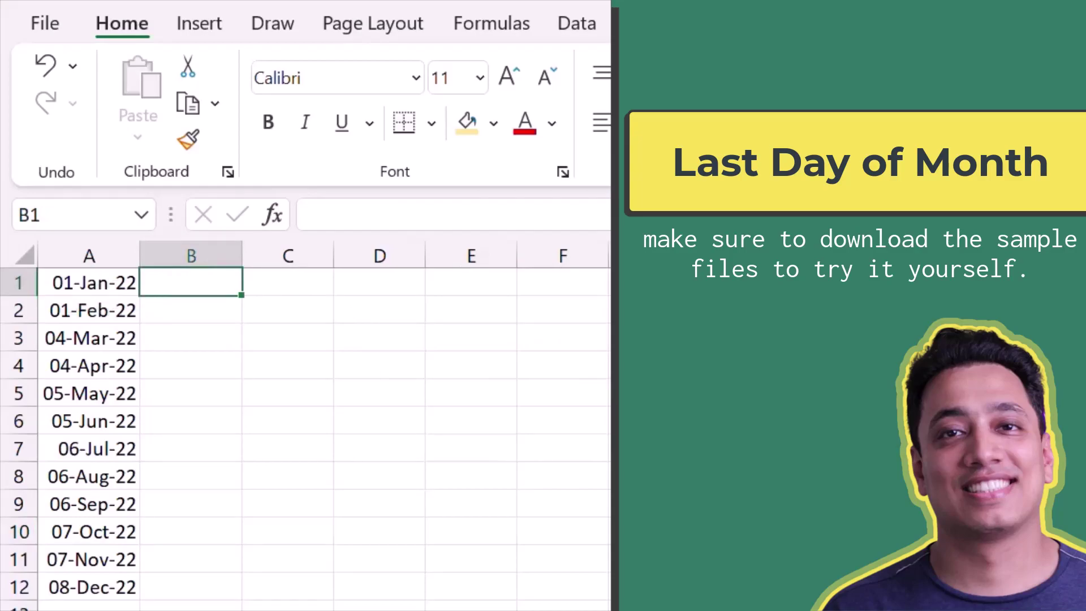
text(=)
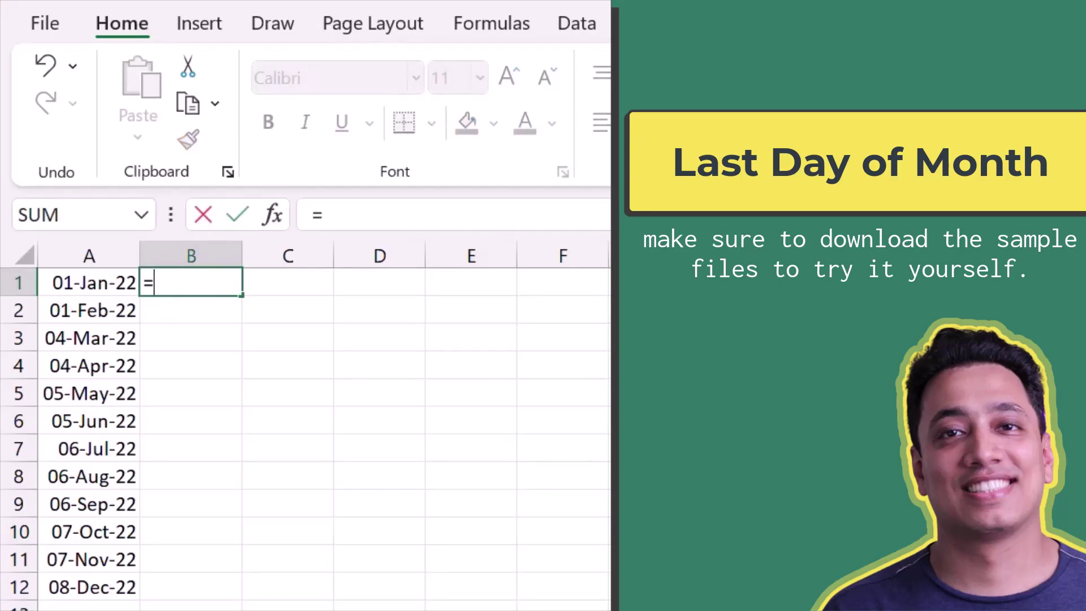
text(Eo)
key(Tab)
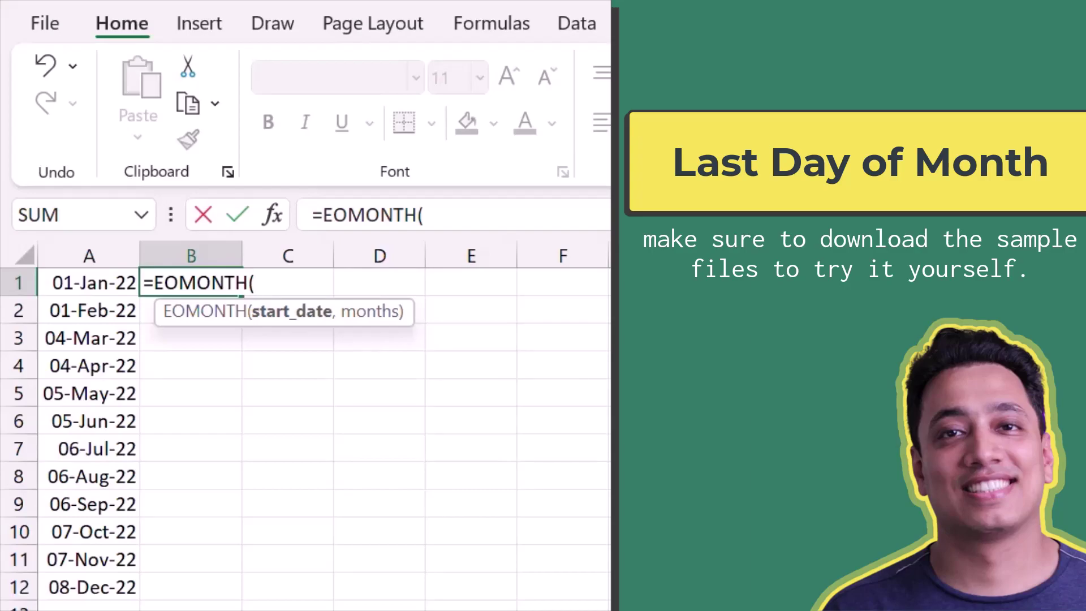
click(89, 282)
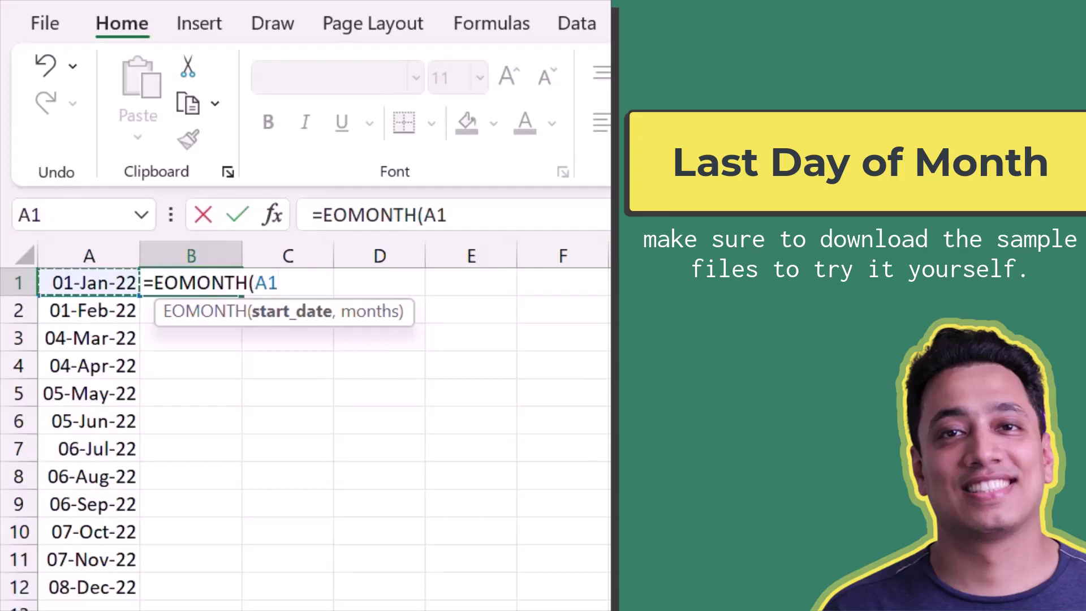
text(,)
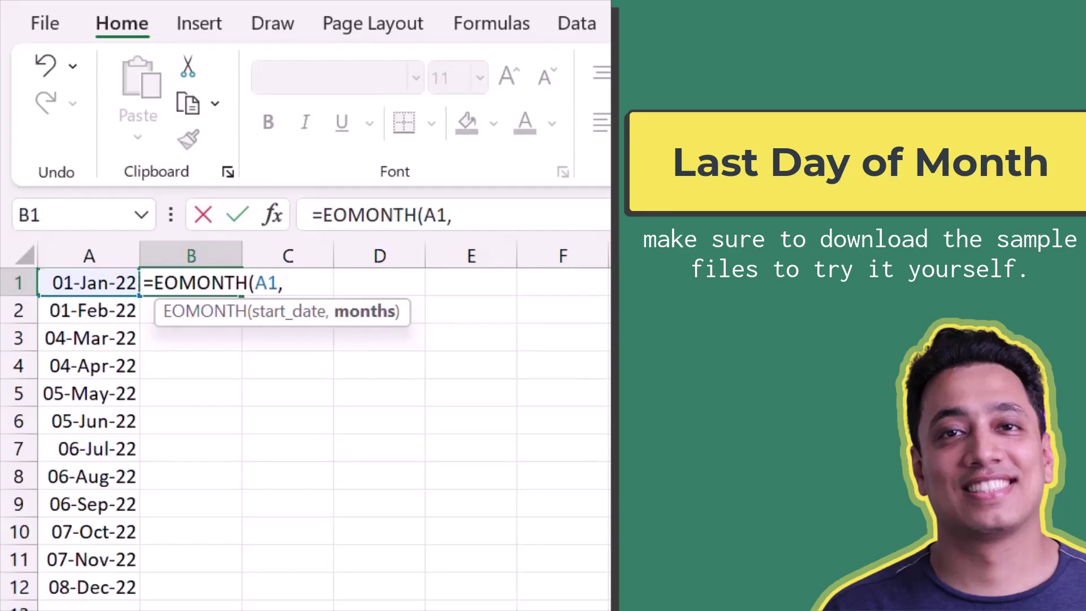
text(0))
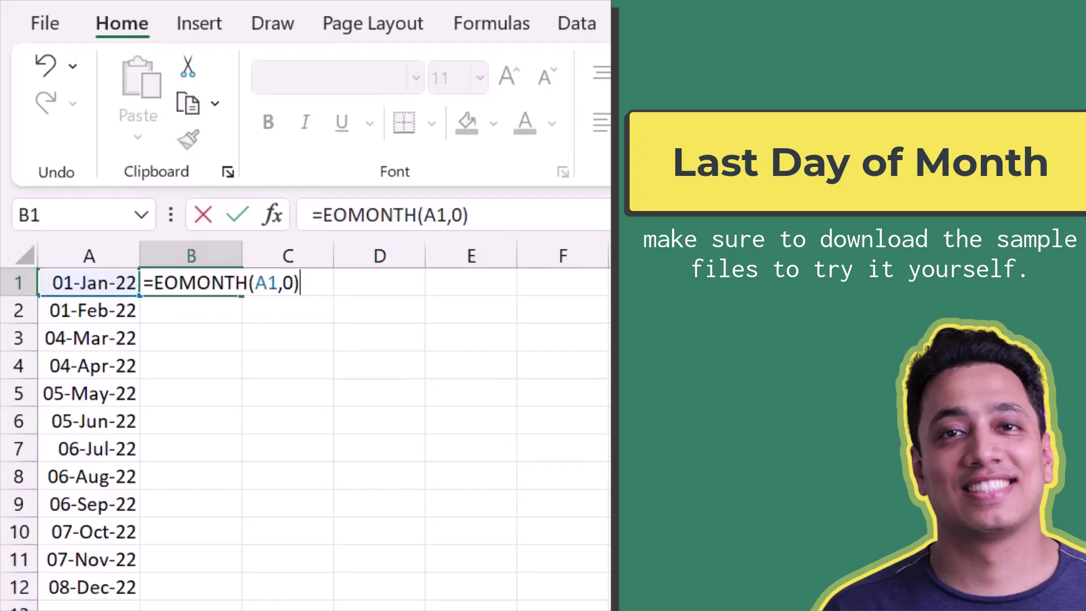
key(Return)
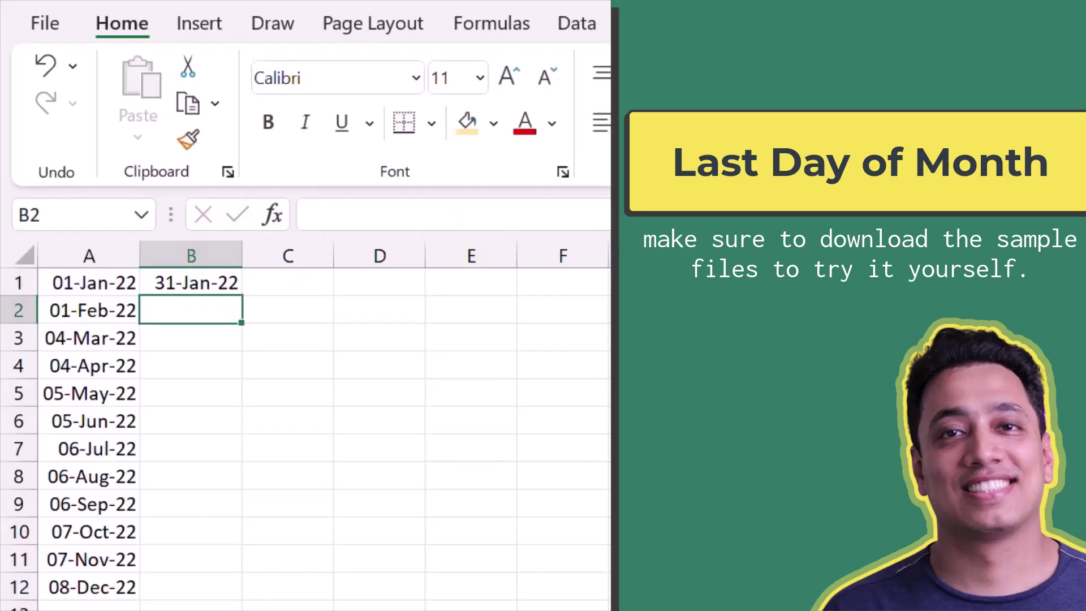
Step: Fill the EOMONTH formula from B1 down through B12, alongside the dates in column A
key(Left)
key(ctrl+Down)
key(Right)
key(ctrl+shift+Up)
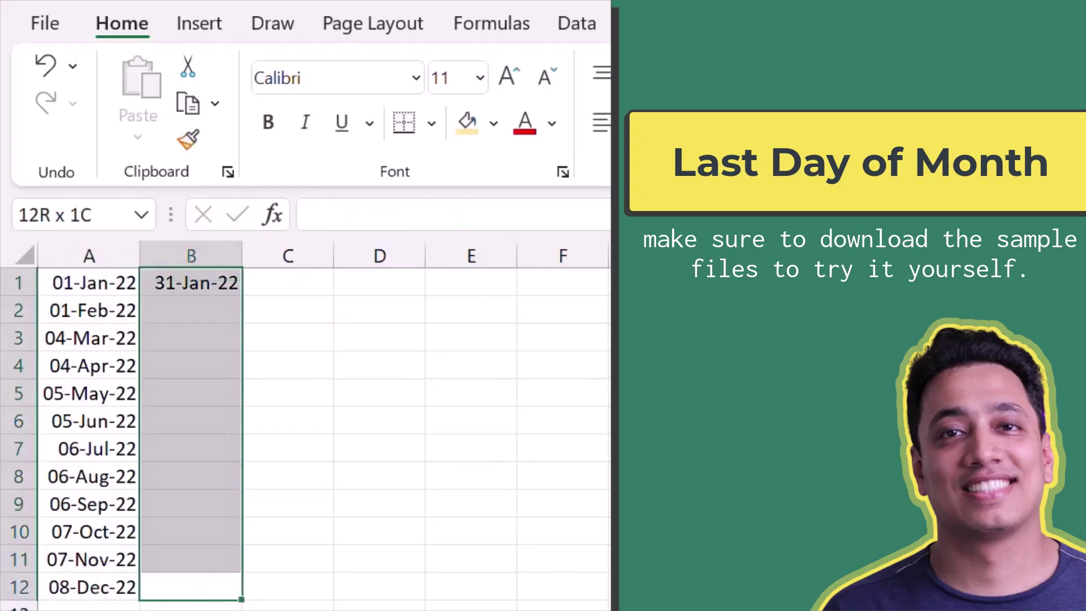
key(ctrl+d)
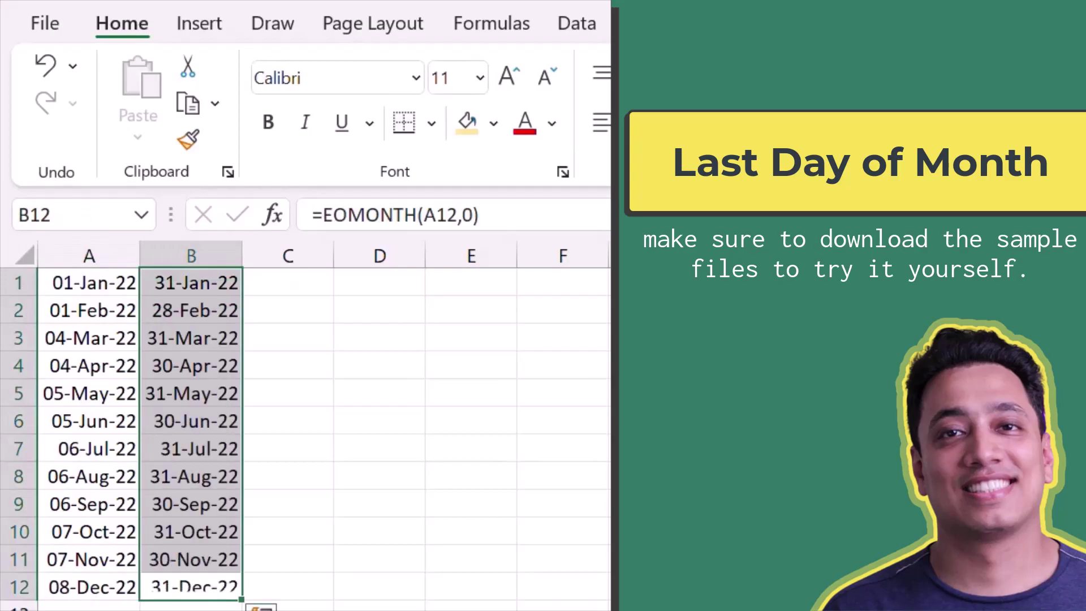
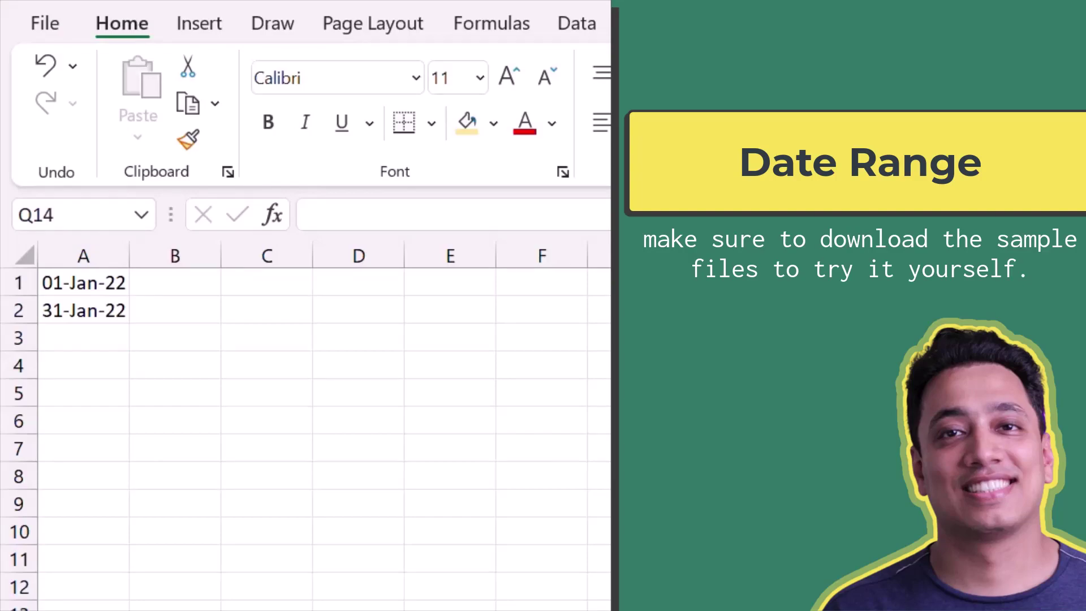
Step: On the date range sheet, enter =A1&A2 in cell A4 to join the start and end dates
click(93, 363)
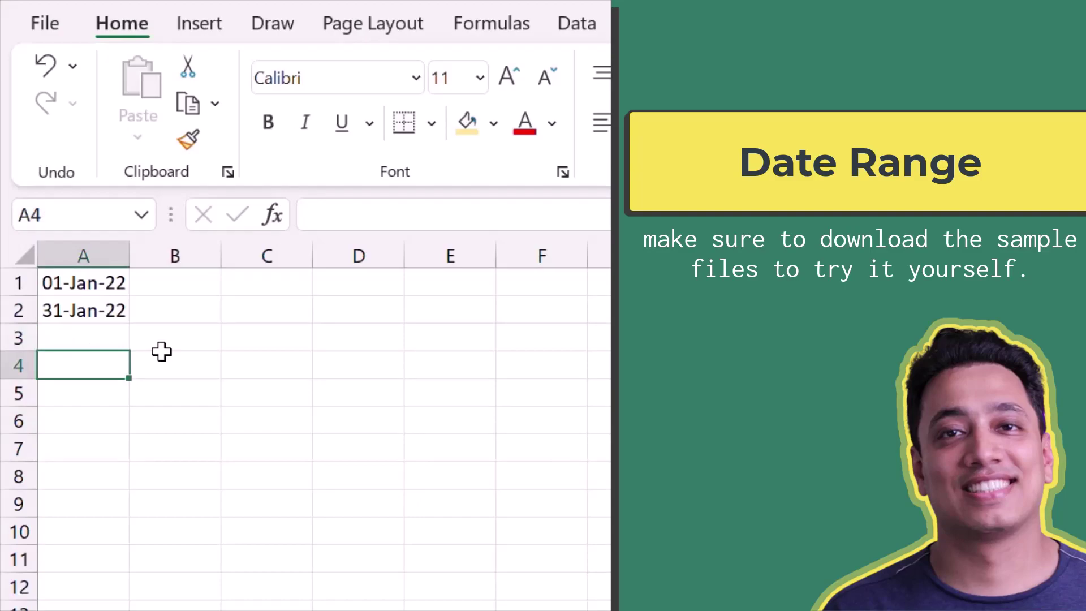
text(=)
key(Up)
key(Up)
key(Up)
text(&)
key(Up)
key(Up)
key(Return)
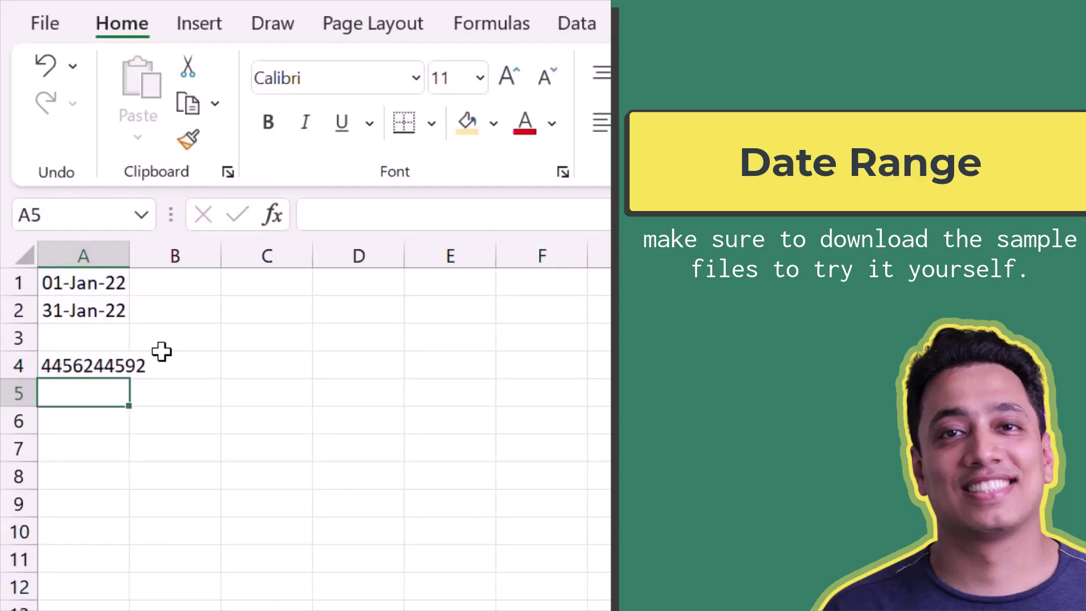
Step: Replace the formula in cell A4 with =TEXT(A1,"dd-mmm-yy")&"-"&TEXT(A2,"dd-mmm-yy")
key(Up)
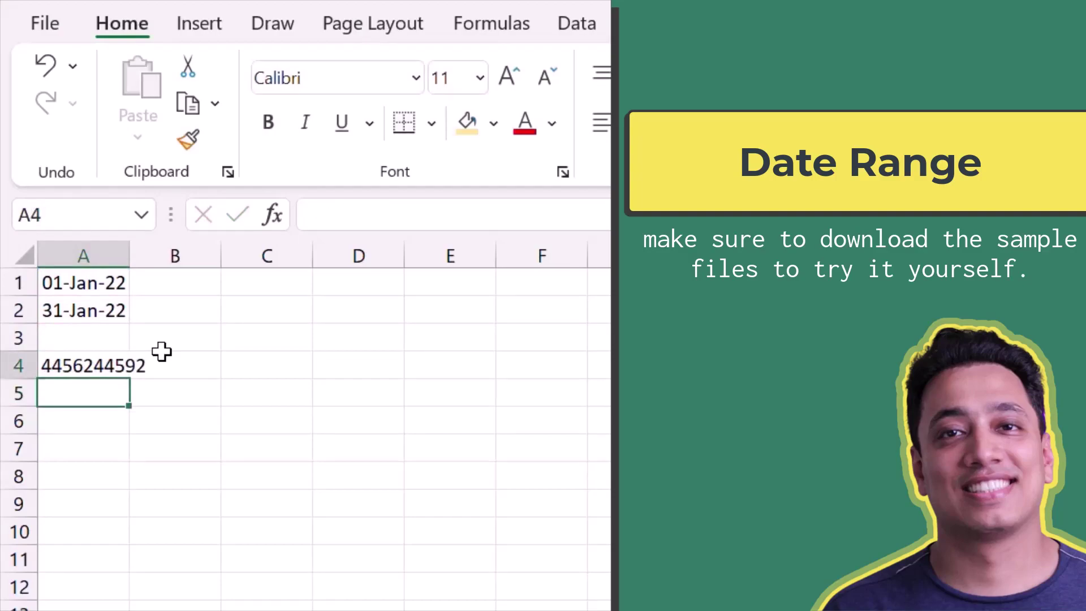
text(=)
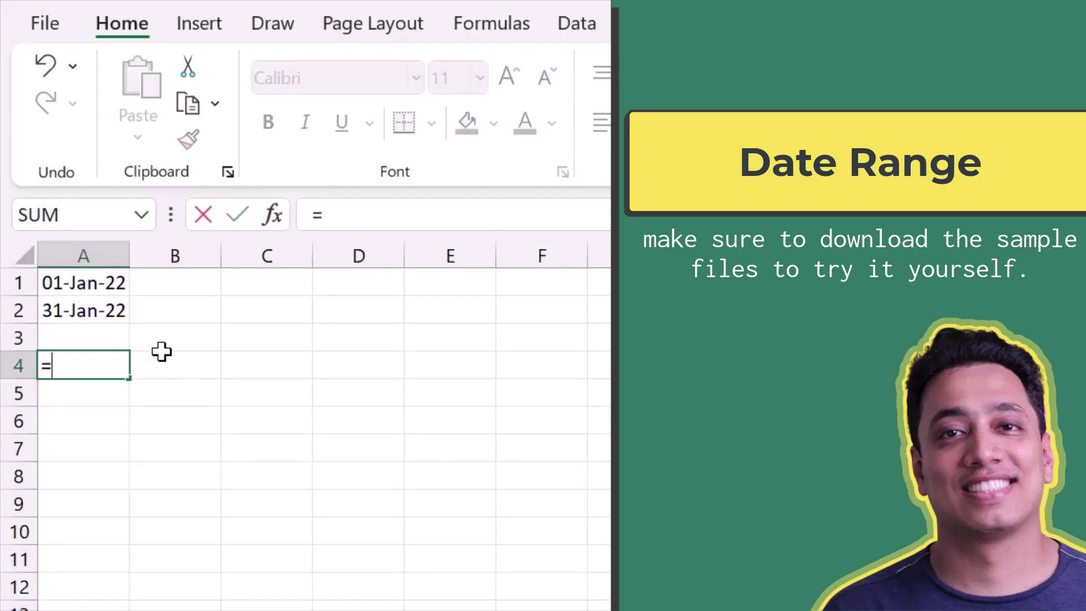
text(Text)
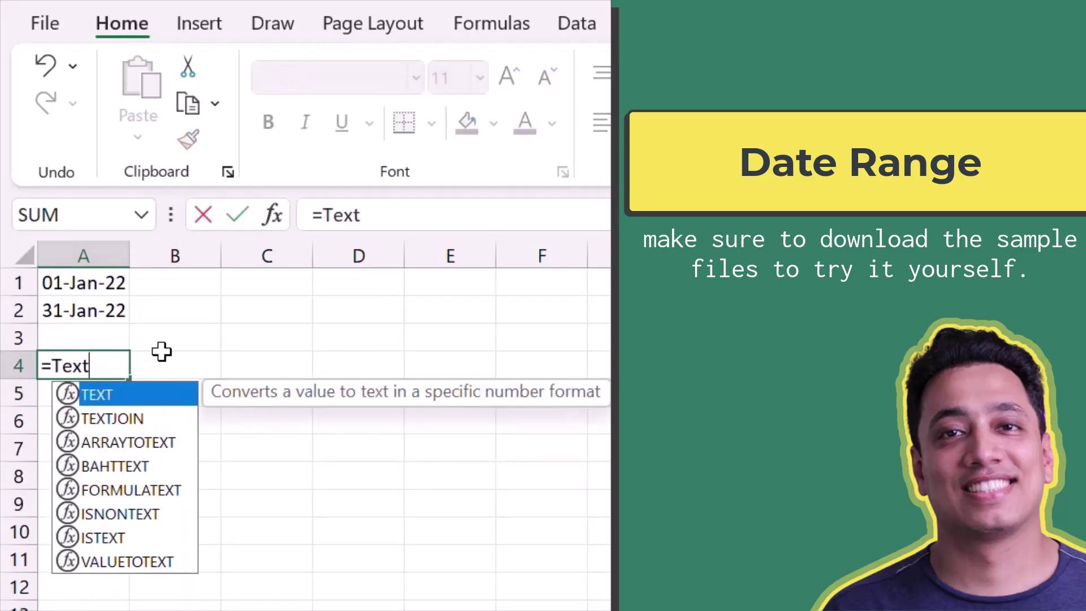
key(Tab)
key(Up)
key(Up)
key(Up)
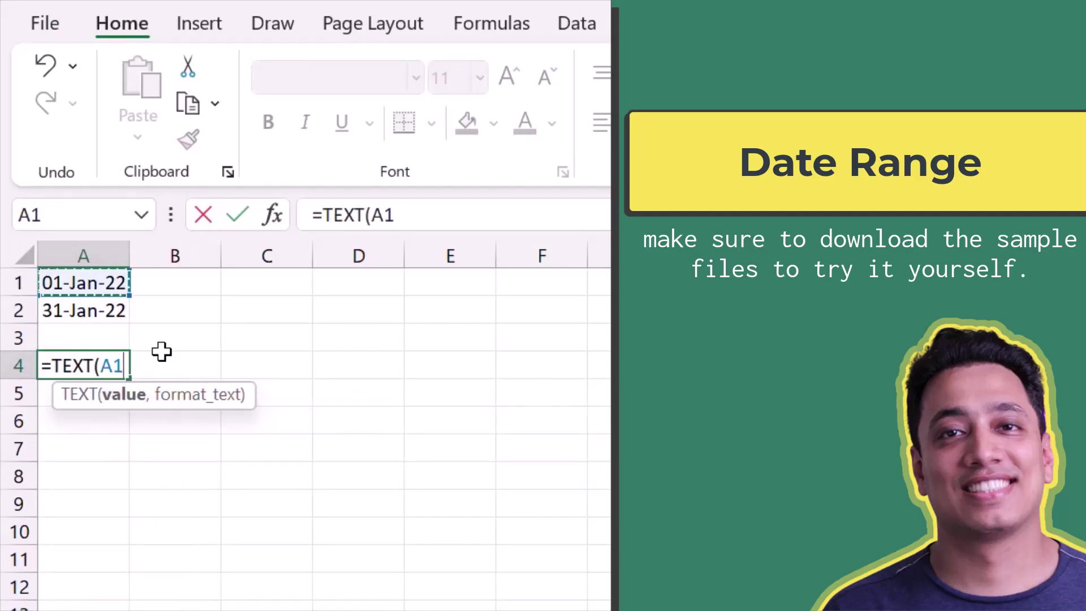
text(,")
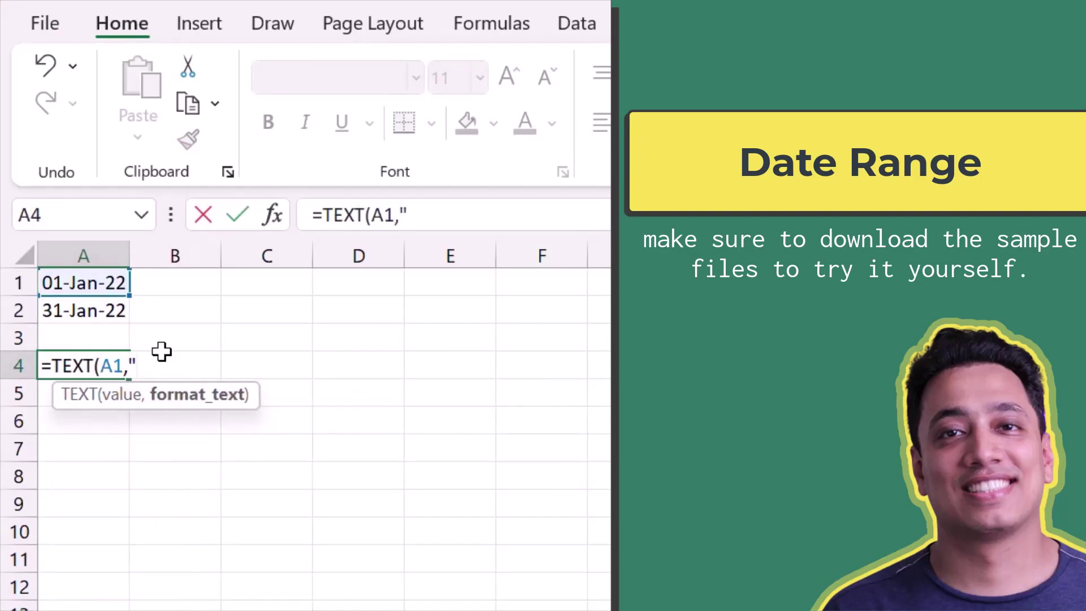
text(dd-mmm-yy")&"-)
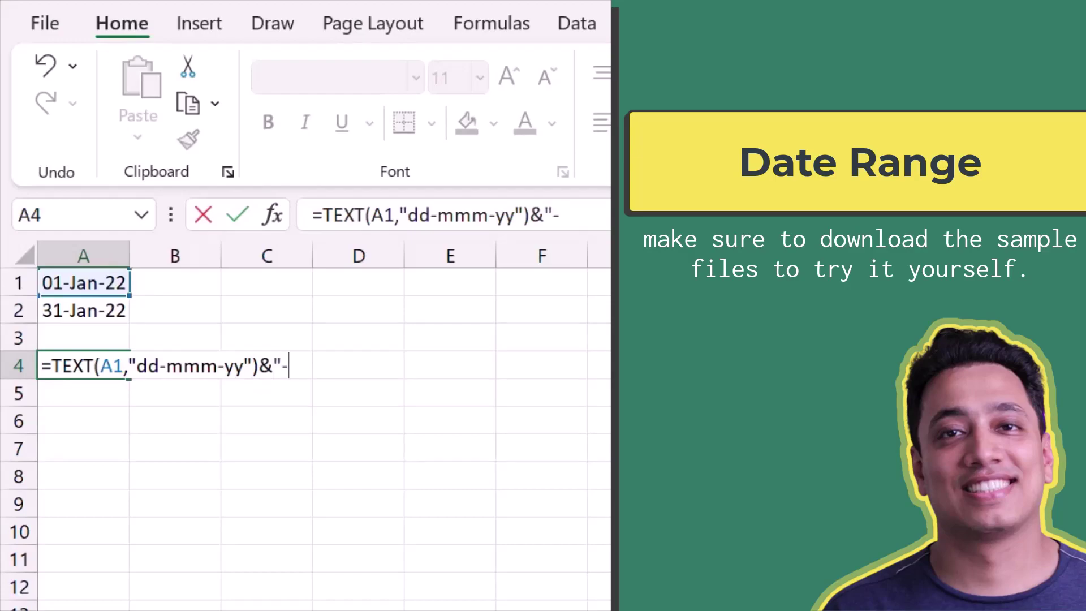
text("&Text)
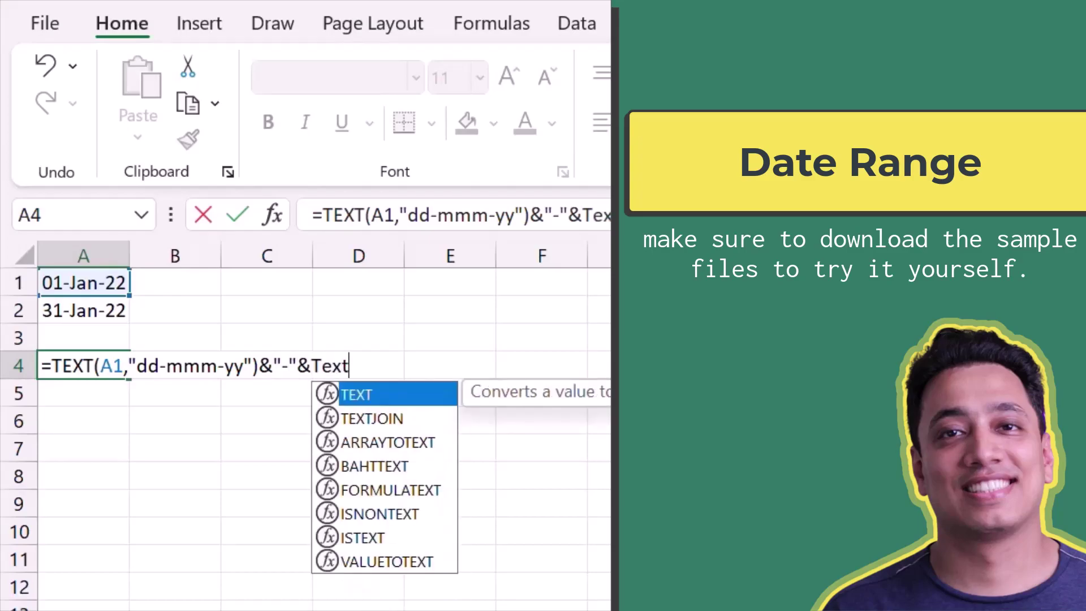
key(Tab)
click(83, 310)
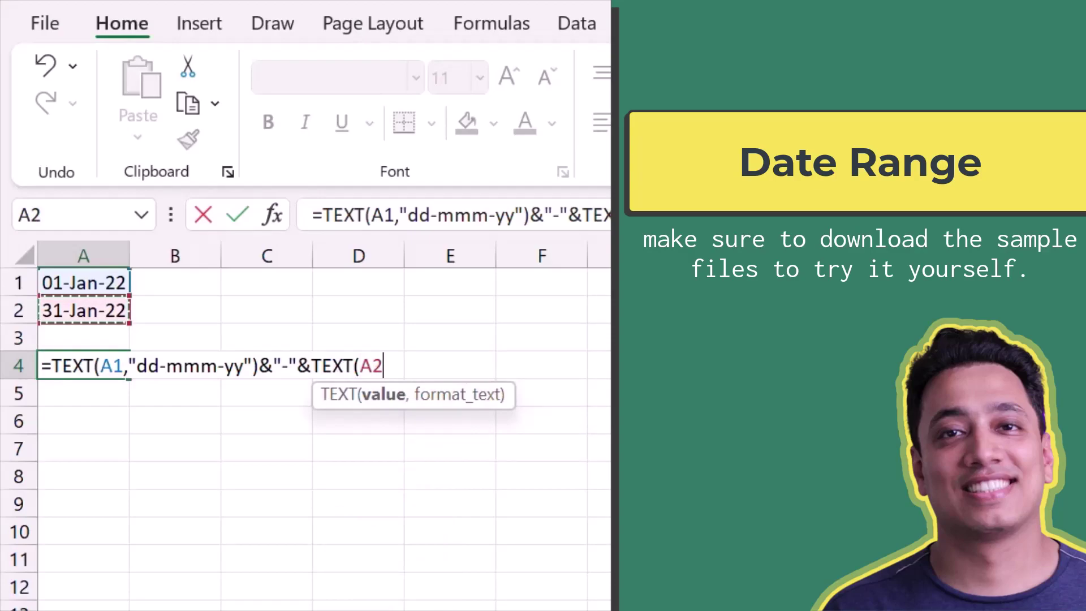
text(,"dd-mm)
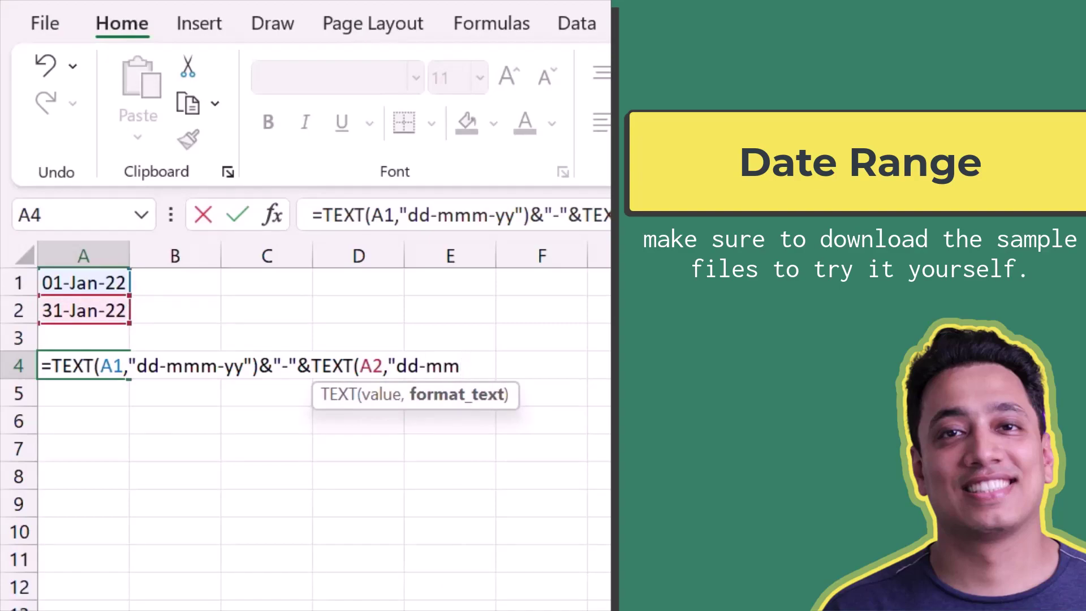
text(m-yy"))
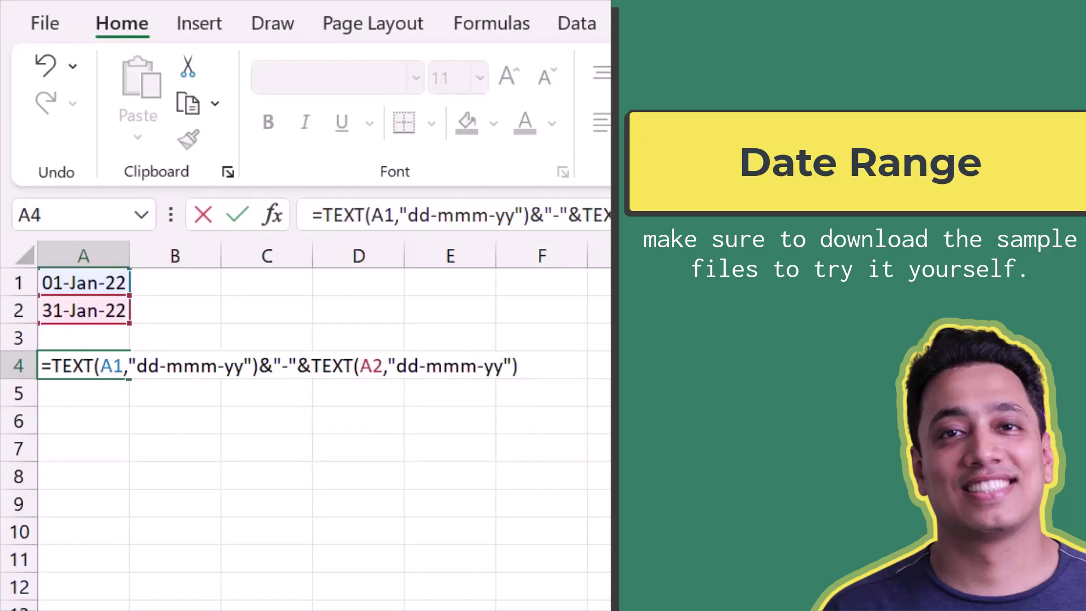
key(Return)
click(83, 365)
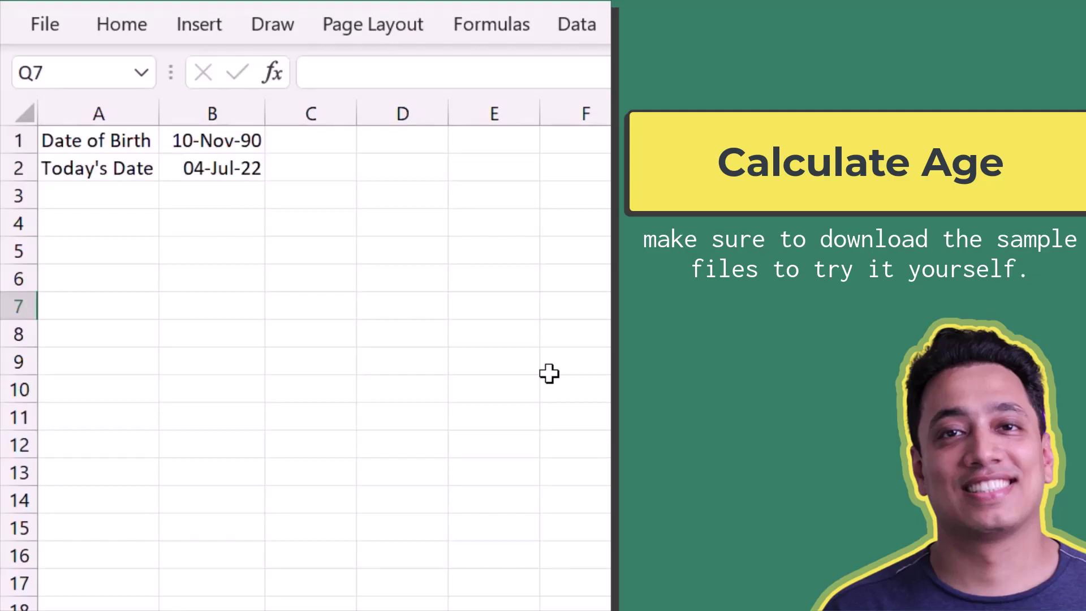
Step: On the age calculation sheet, enter =DATEDIF(B1,B2,"y") in cell B5 to get the completed years
click(211, 257)
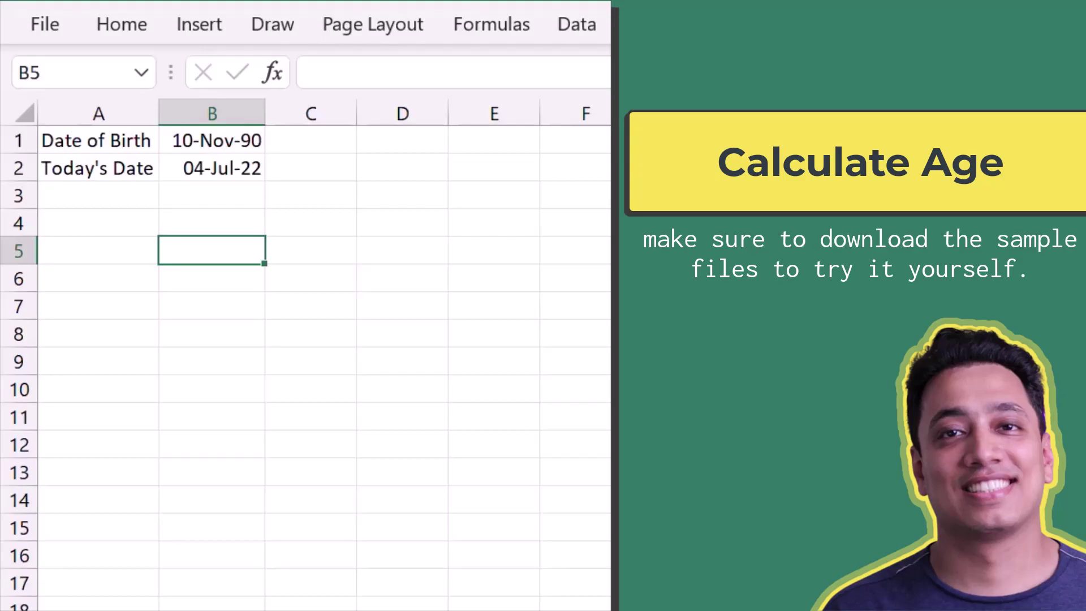
text(=)
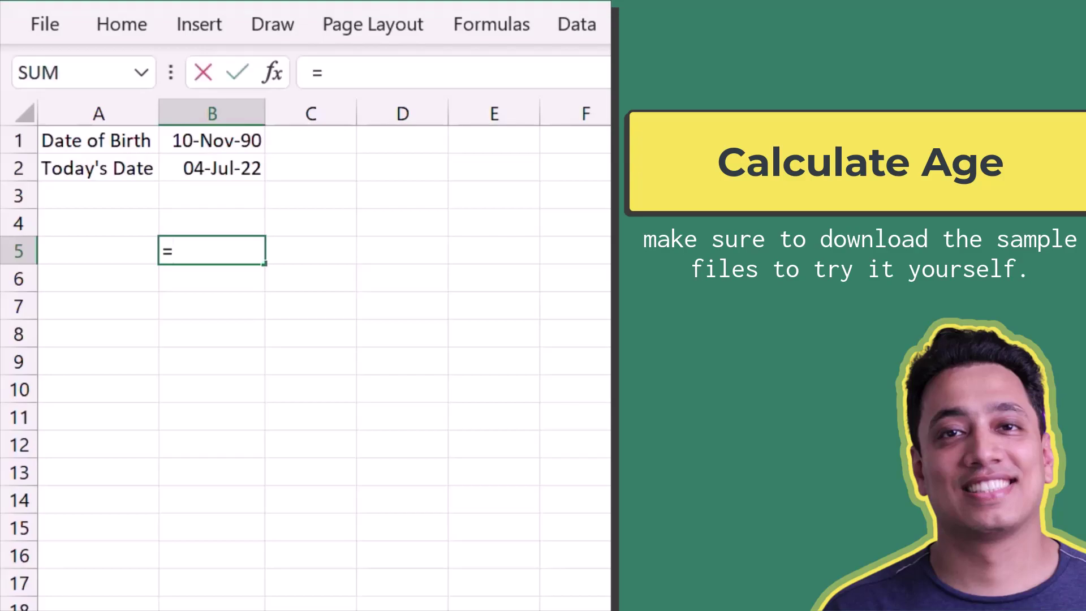
text(DATEDIF)
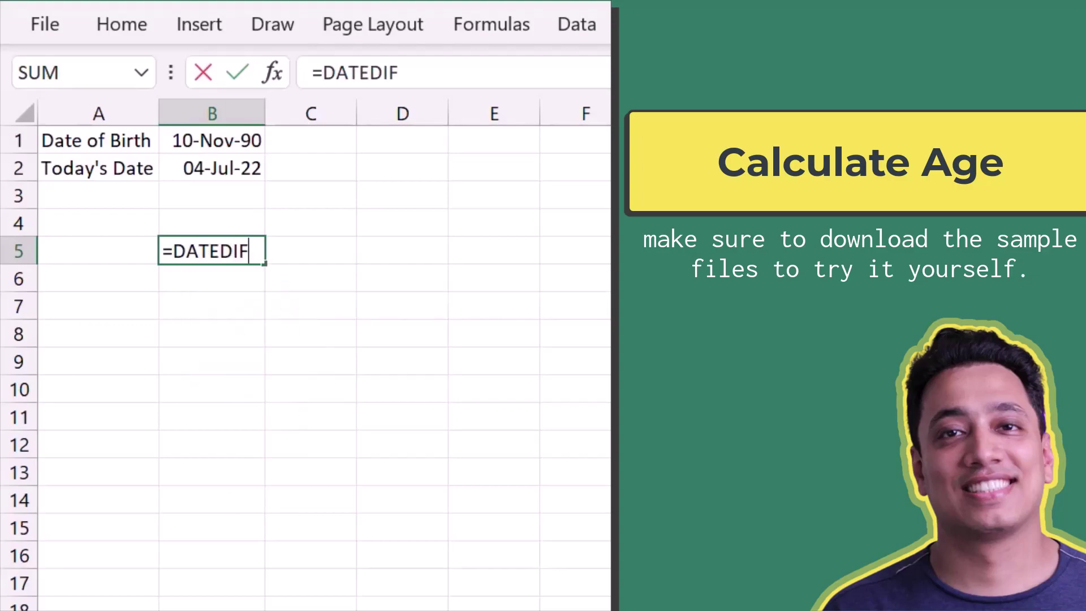
text(()
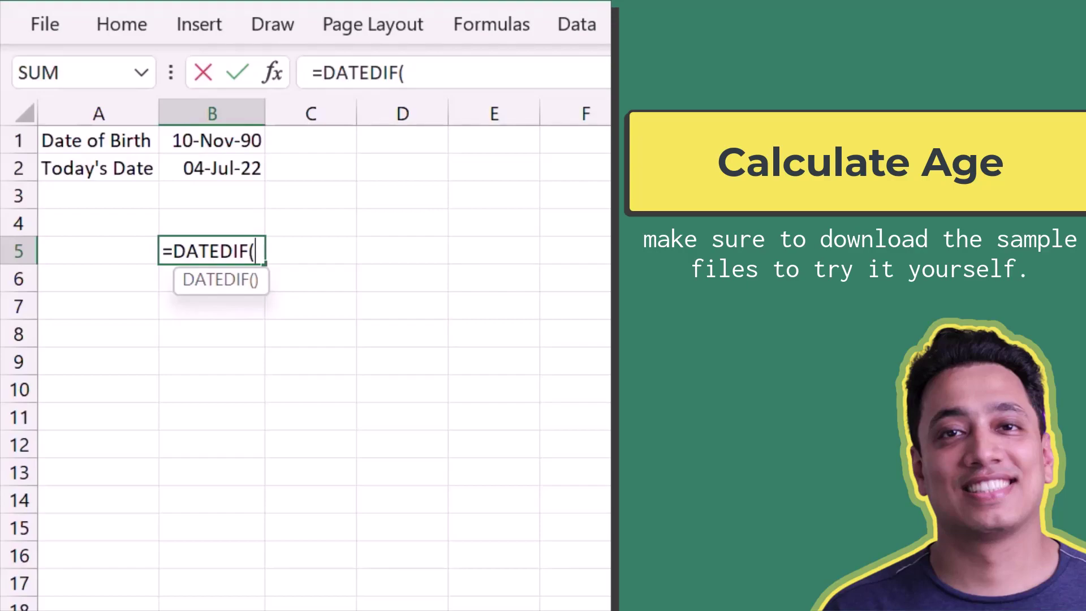
key(Up)
key(Up)
key(Up)
key(Up)
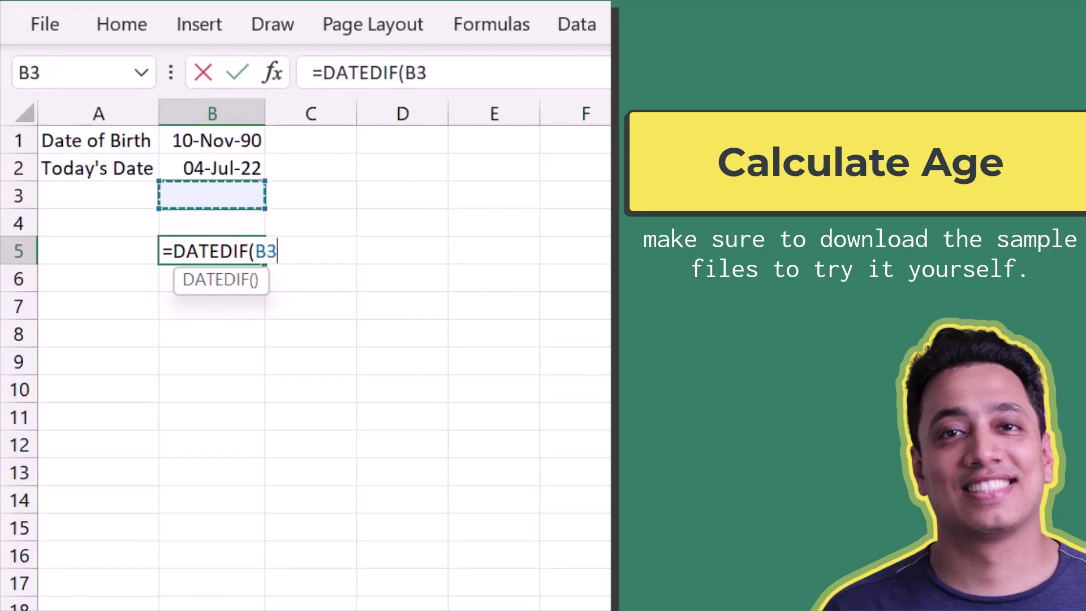
text(,)
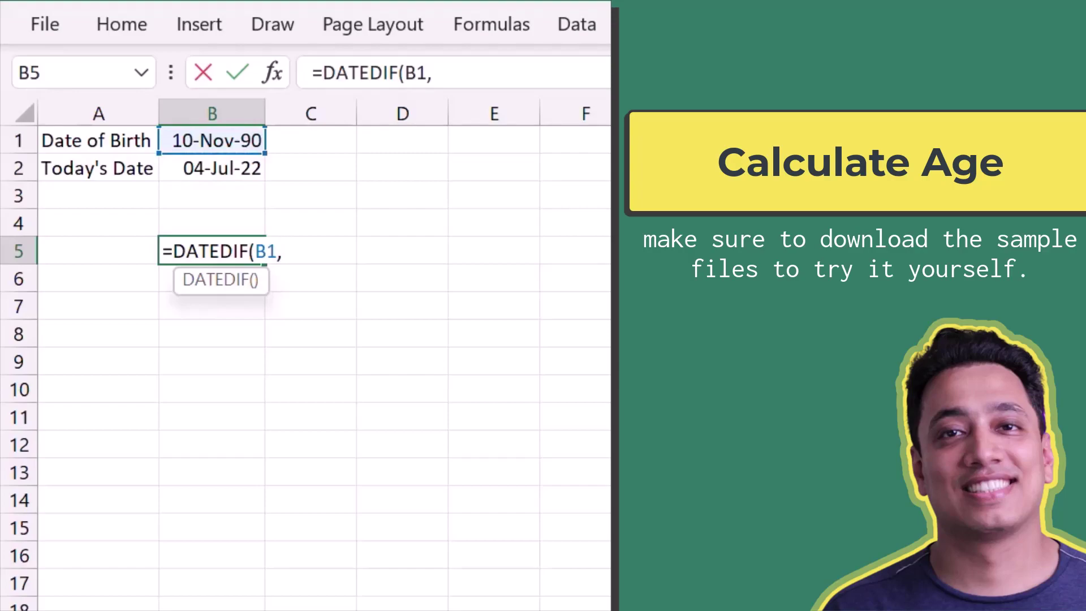
key(Up)
key(Up)
key(Up)
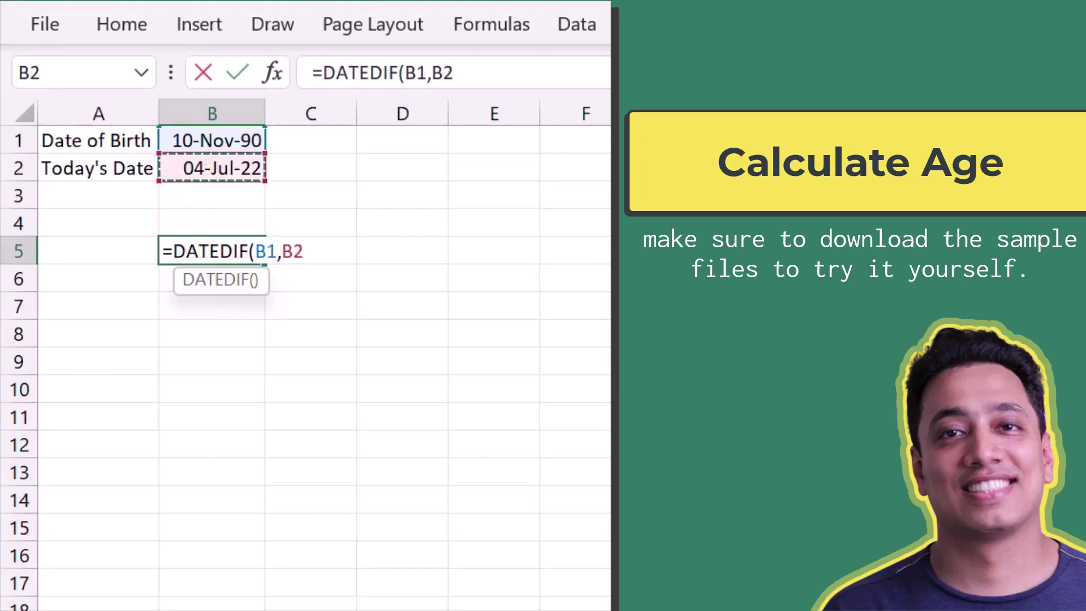
text(,)
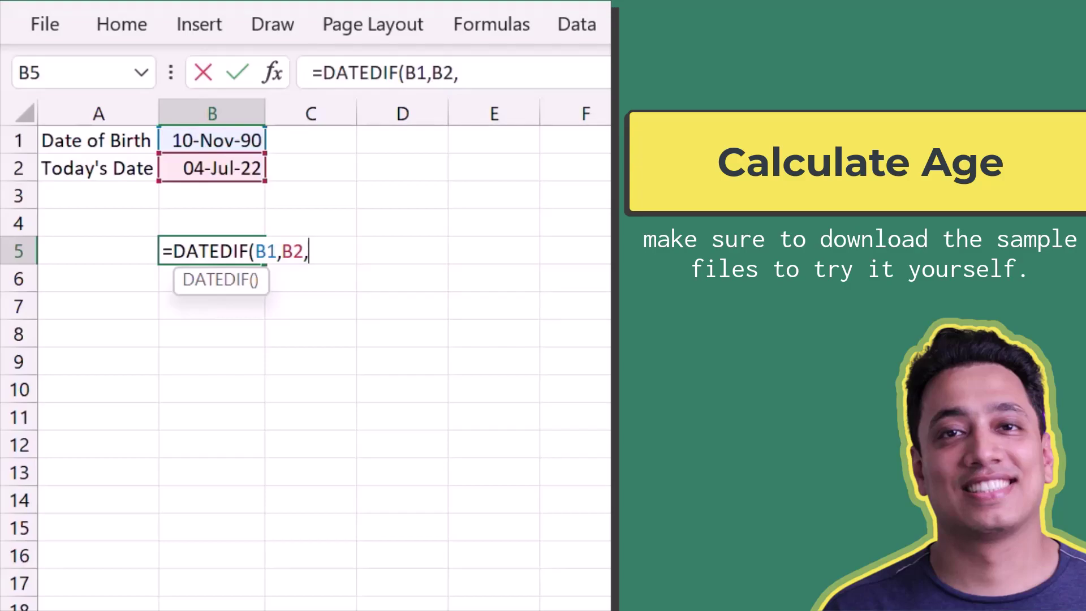
text("y"))
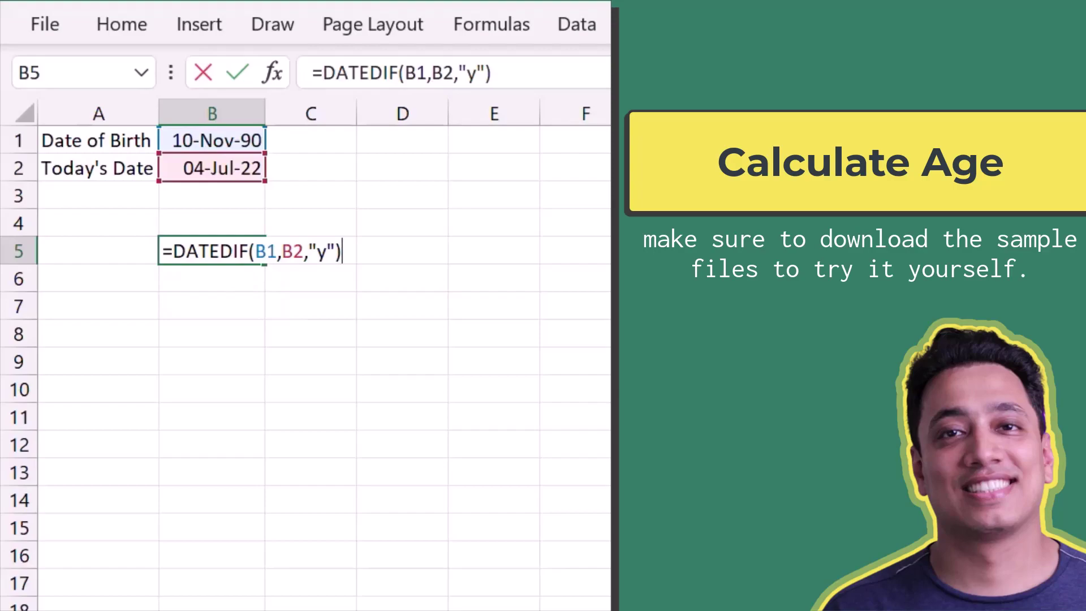
key(Return)
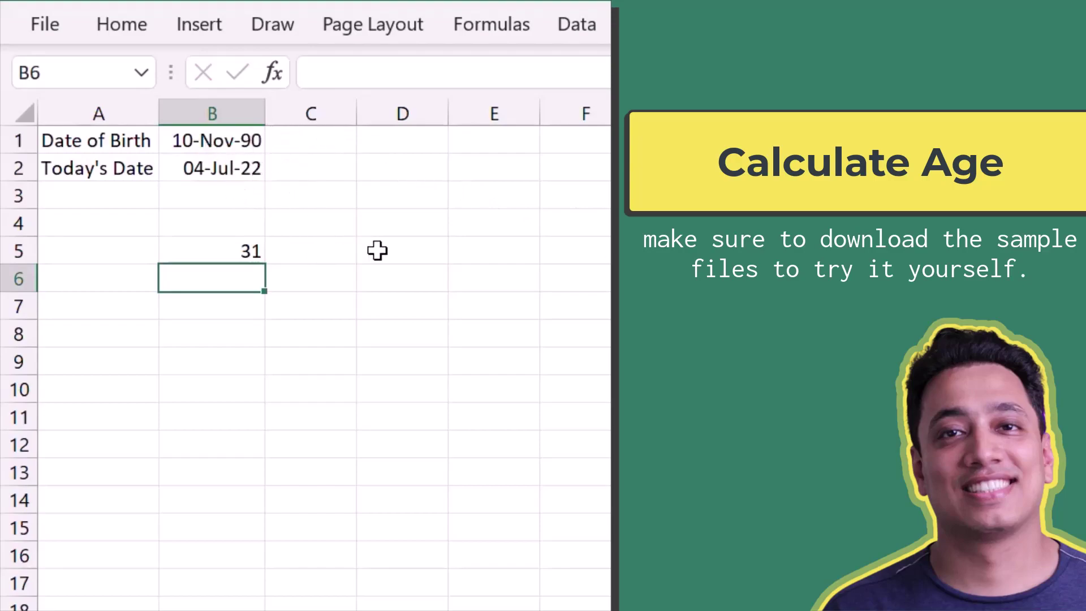
Step: Copy the full text of the DATEDIF formula from cell B5, leaving the cell unedited
text(=)
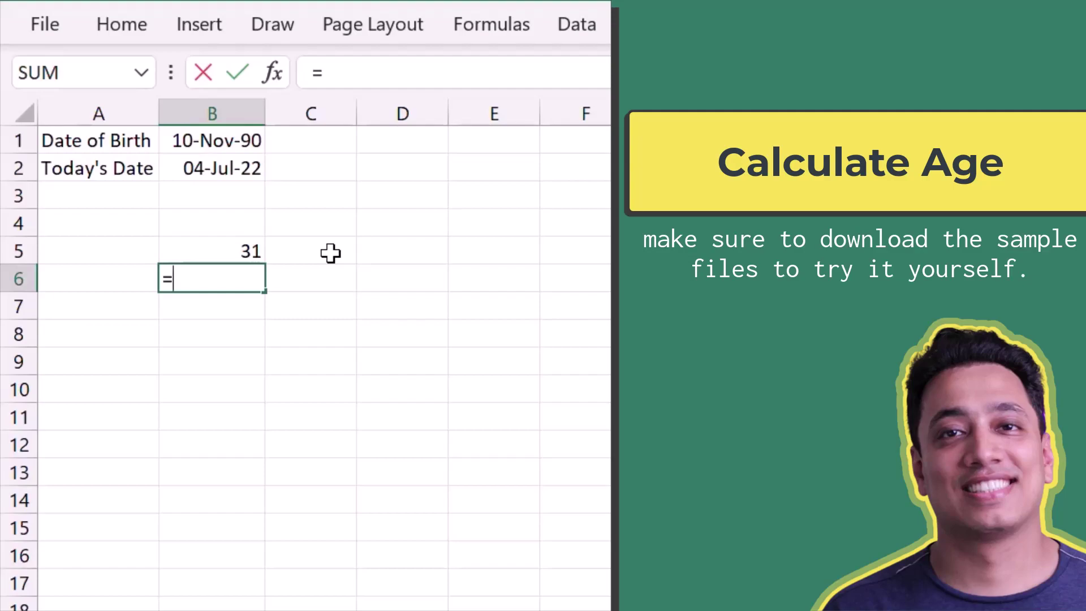
key(Escape)
key(Up)
key(F2)
key(ctrl+shift+Left)
key(ctrl+shift+Left)
key(ctrl+shift+Left)
key(ctrl+shift+Left)
key(ctrl+shift+Left)
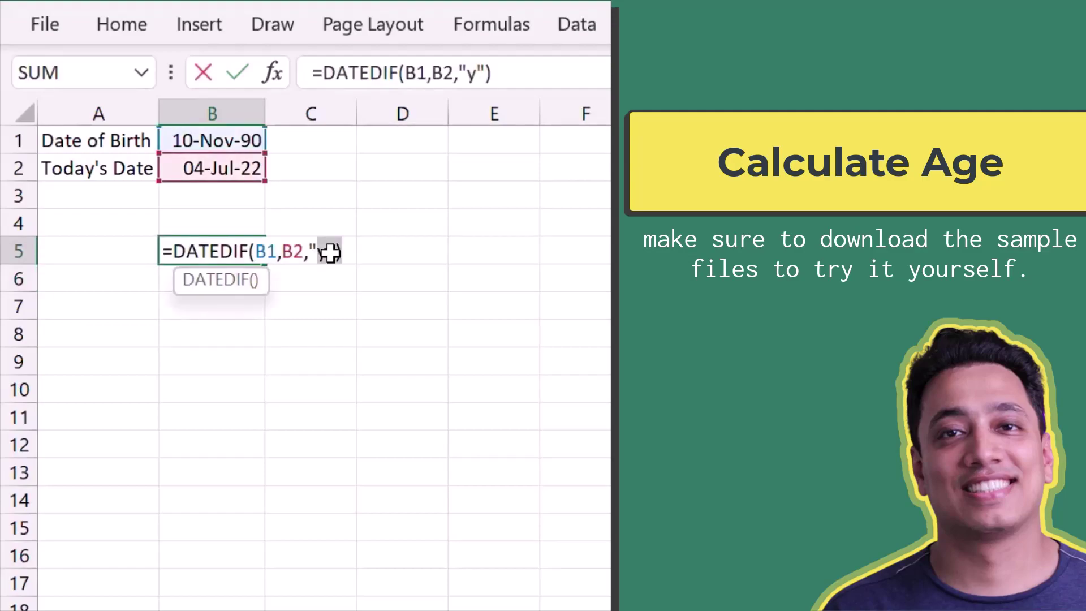
key(ctrl+shift+Left)
key(ctrl+c)
key(Escape)
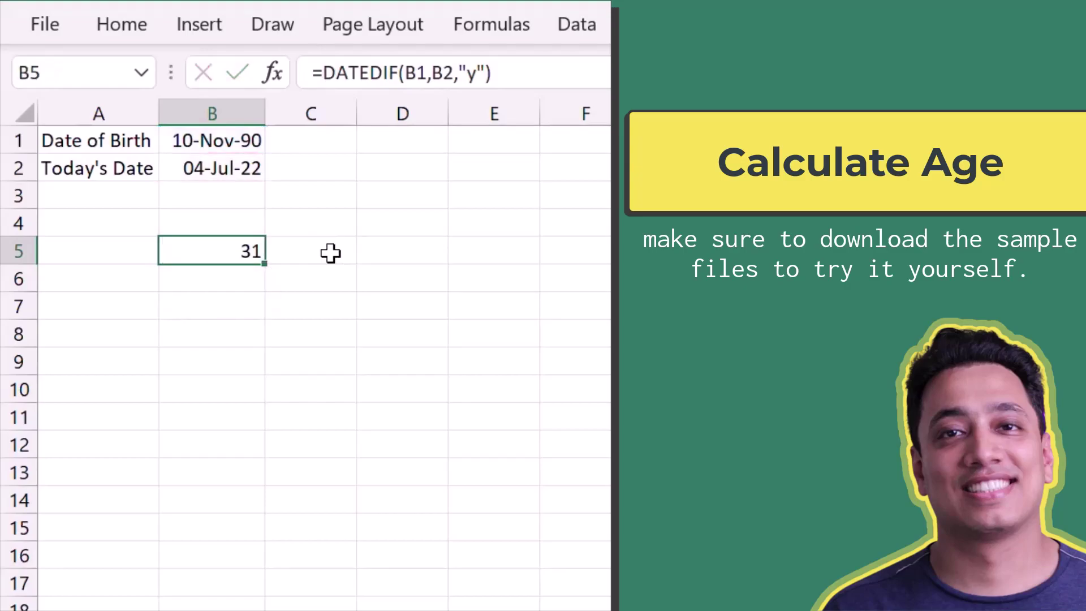
Step: Paste the copied formula into cell B6 and change its unit so it reads =DATEDIF(B1,B2,"ym")
key(Return)
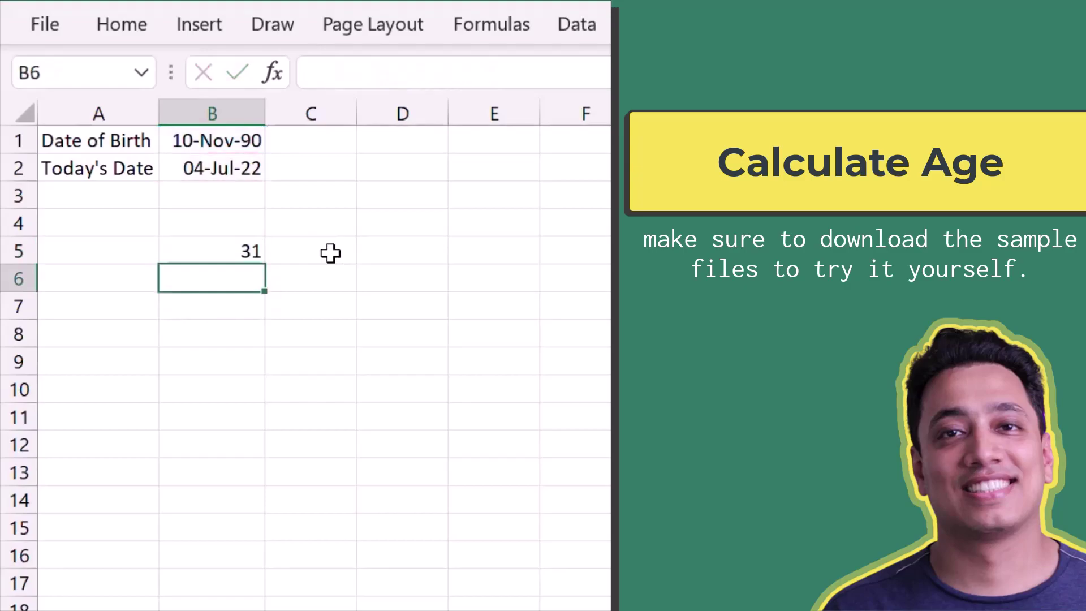
key(F2)
key(ctrl+v)
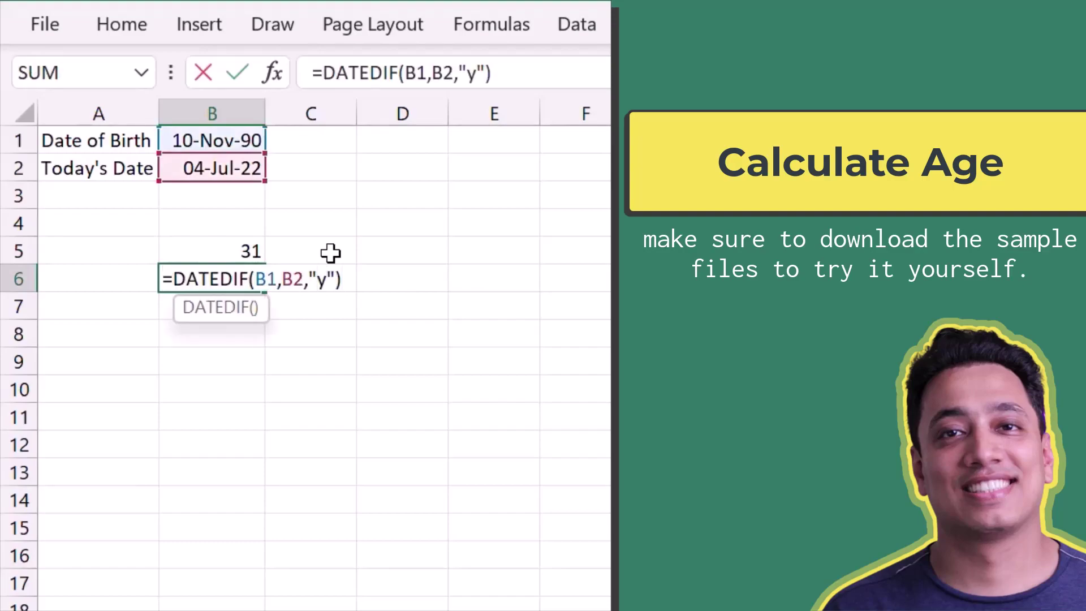
key(Left)
key(Left)
key(Left)
text(m)
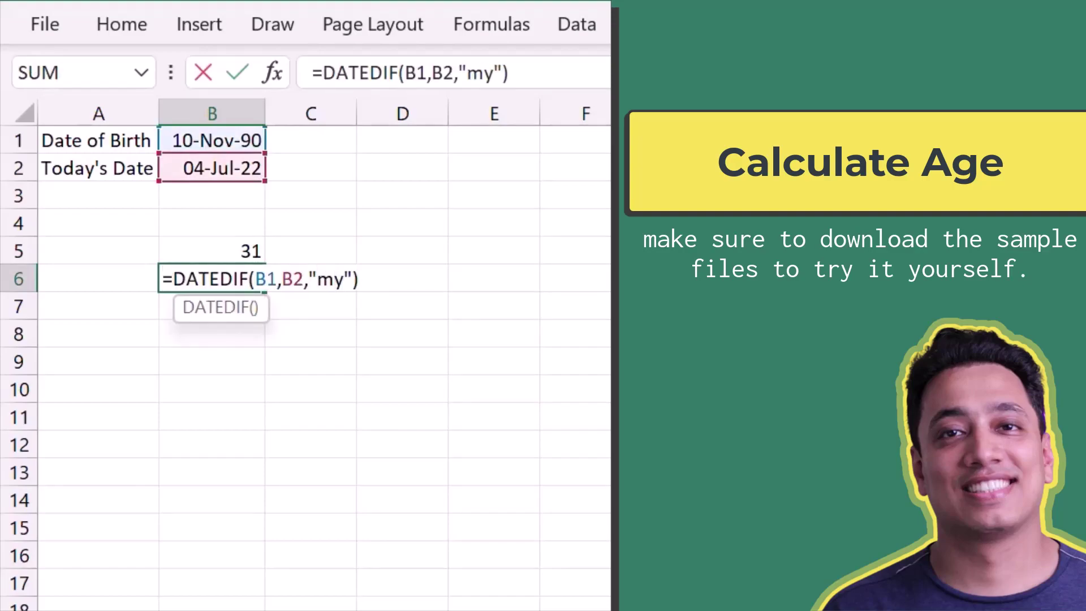
key(BackSpace)
text(m)
key(Return)
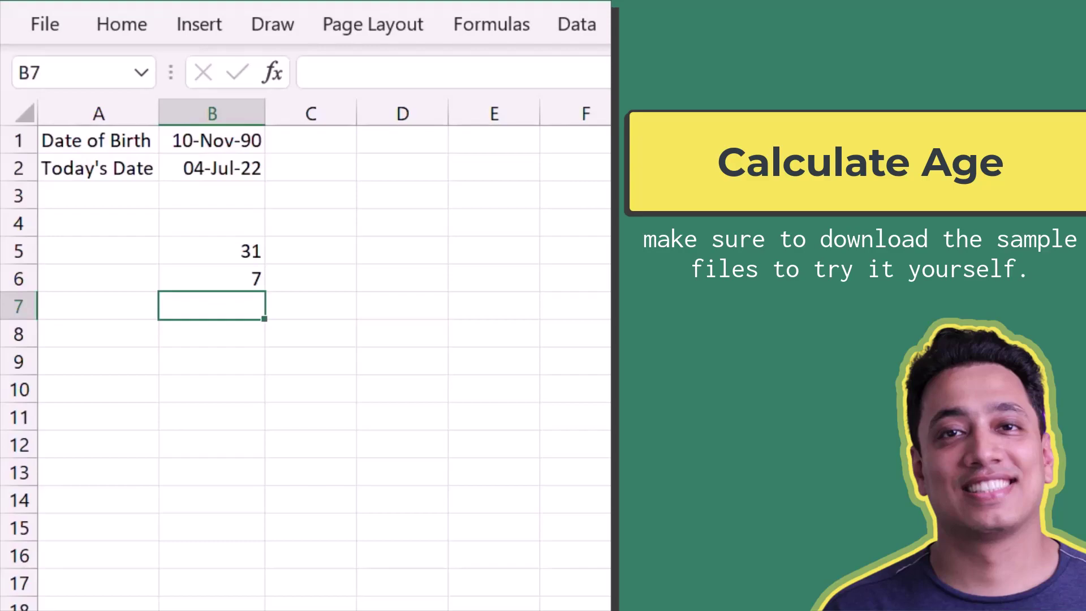
Step: Paste the copied formula into cell B7 and change its unit so it reads =DATEDIF(B1,B2,"md")
key(F2)
key(ctrl+v)
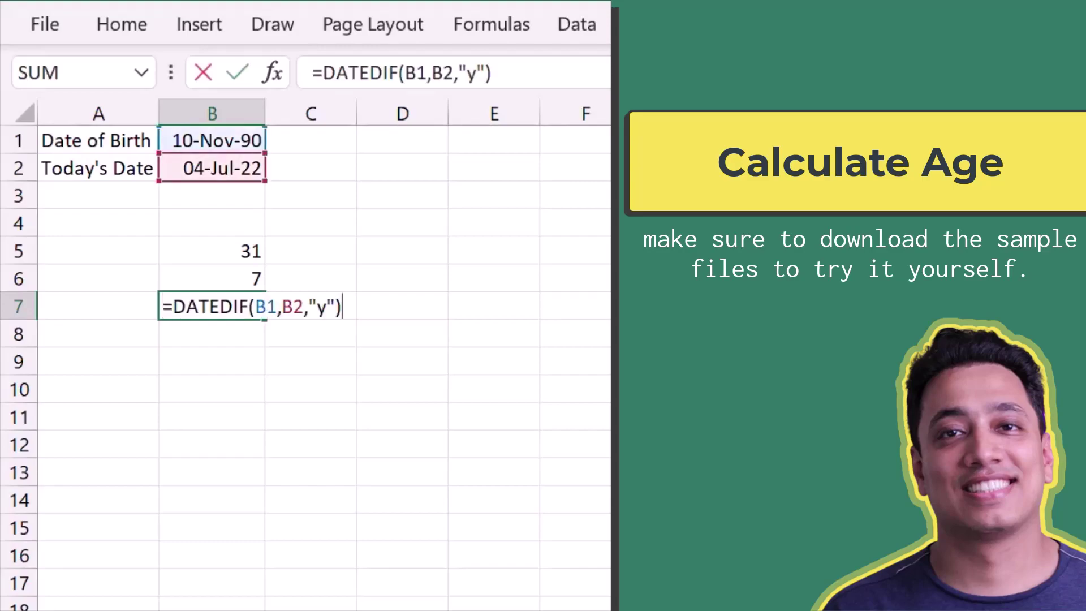
key(Left)
key(Left)
key(BackSpace)
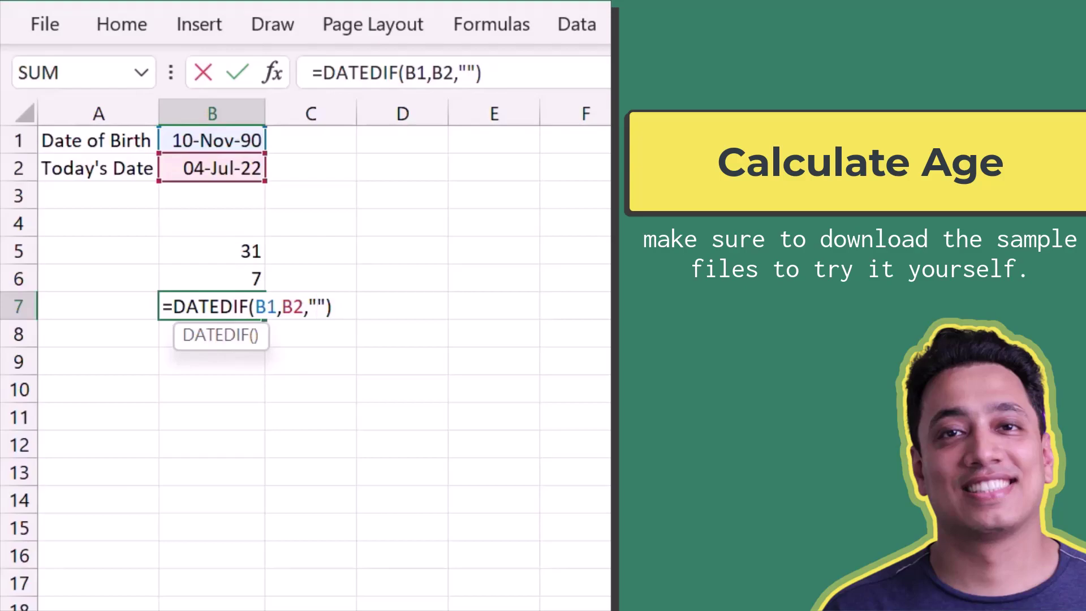
text(md)
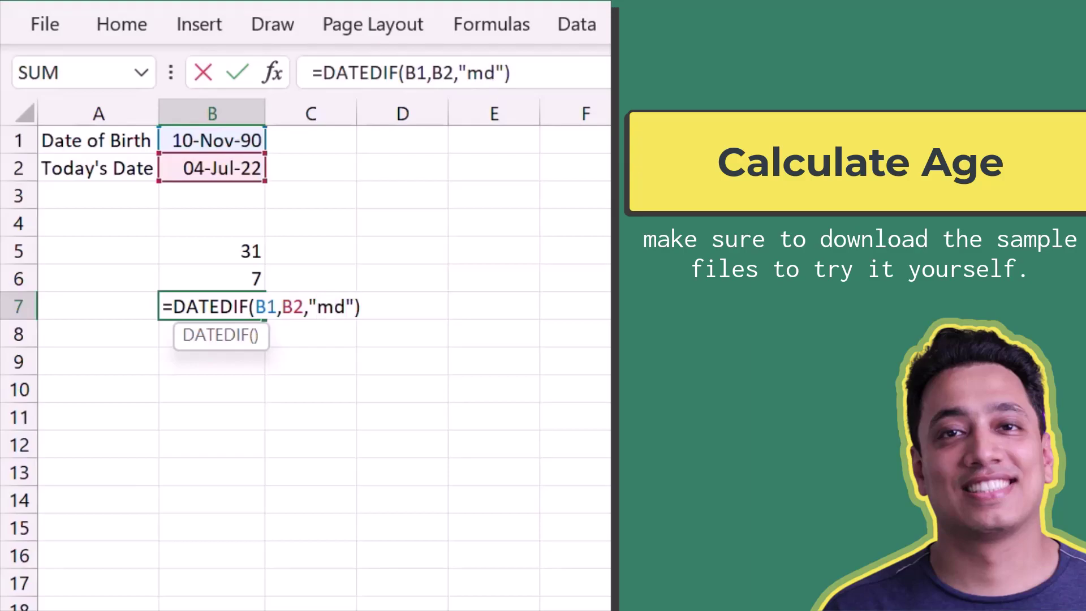
key(Return)
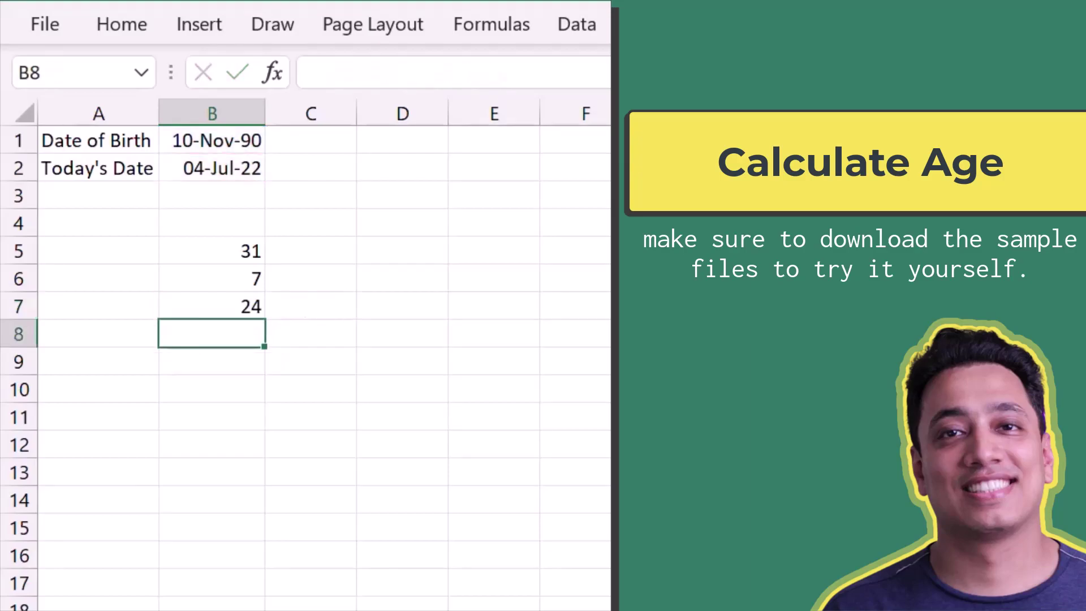
Step: Review the years and months DATEDIF formulas in cells B5 and B6
key(Up)
key(Up)
key(Up)
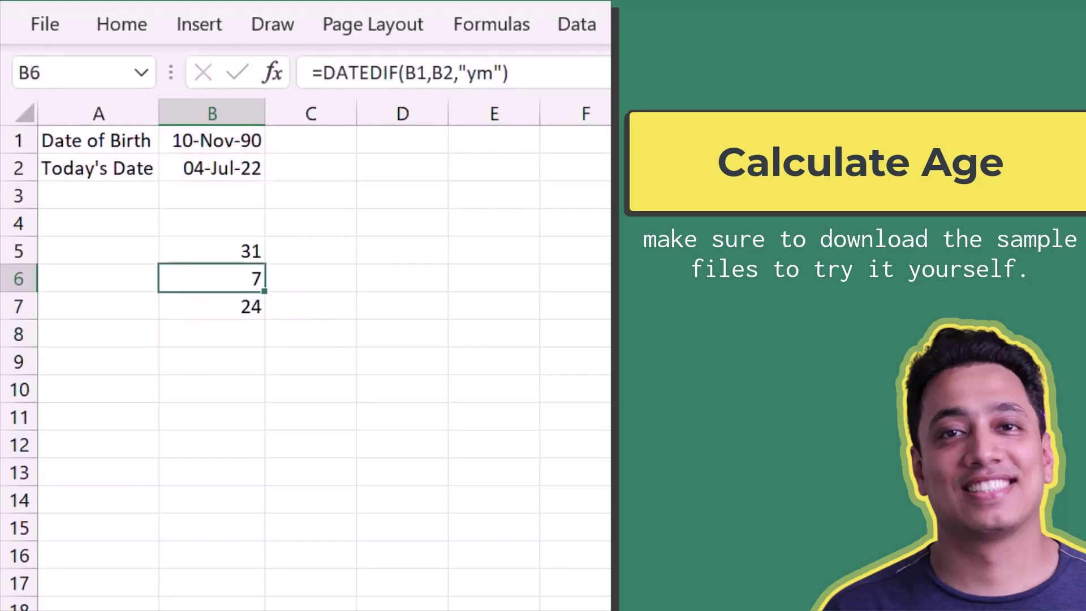
click(311, 250)
click(212, 251)
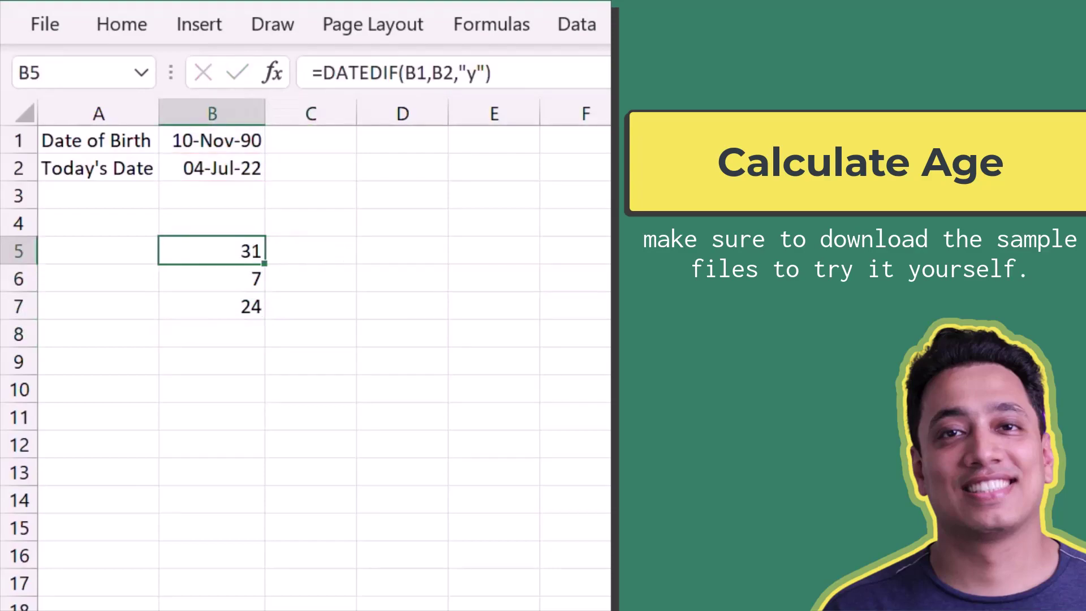
click(212, 278)
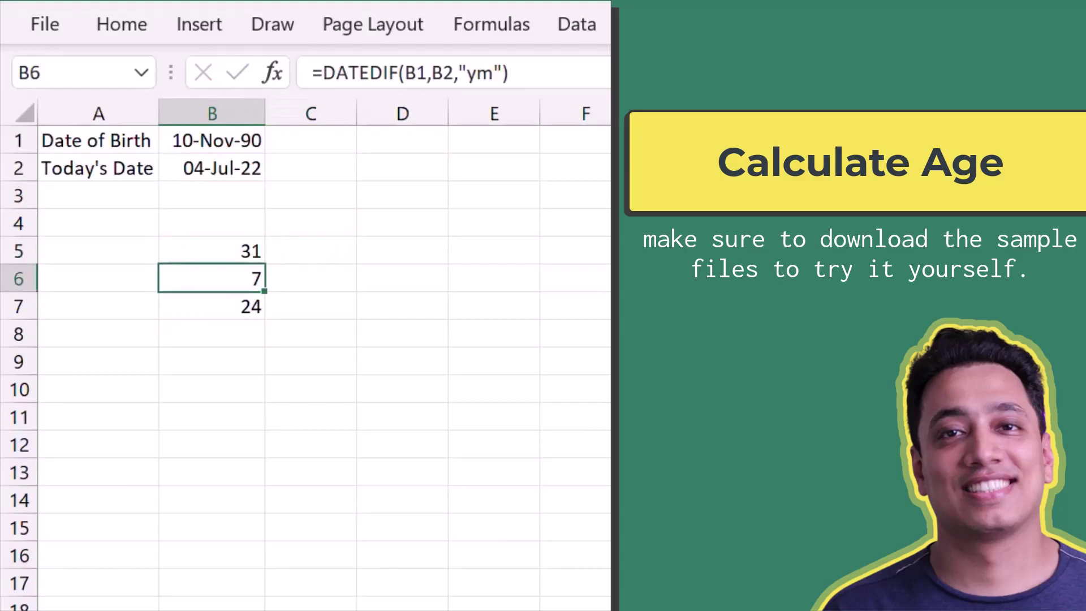
Step: Review the days DATEDIF formula in cell B7
click(211, 306)
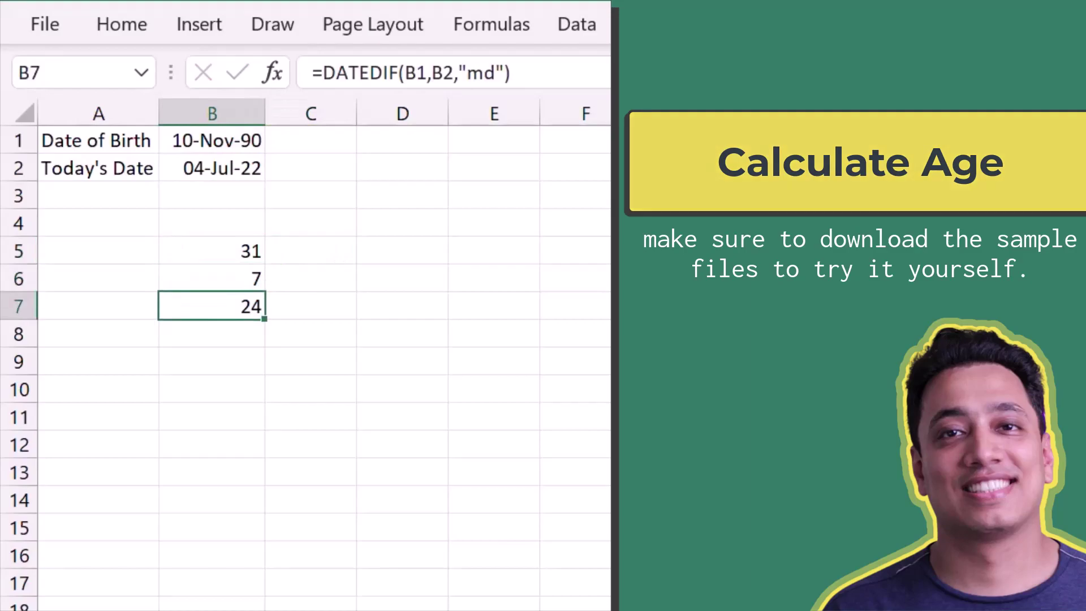
key(Return)
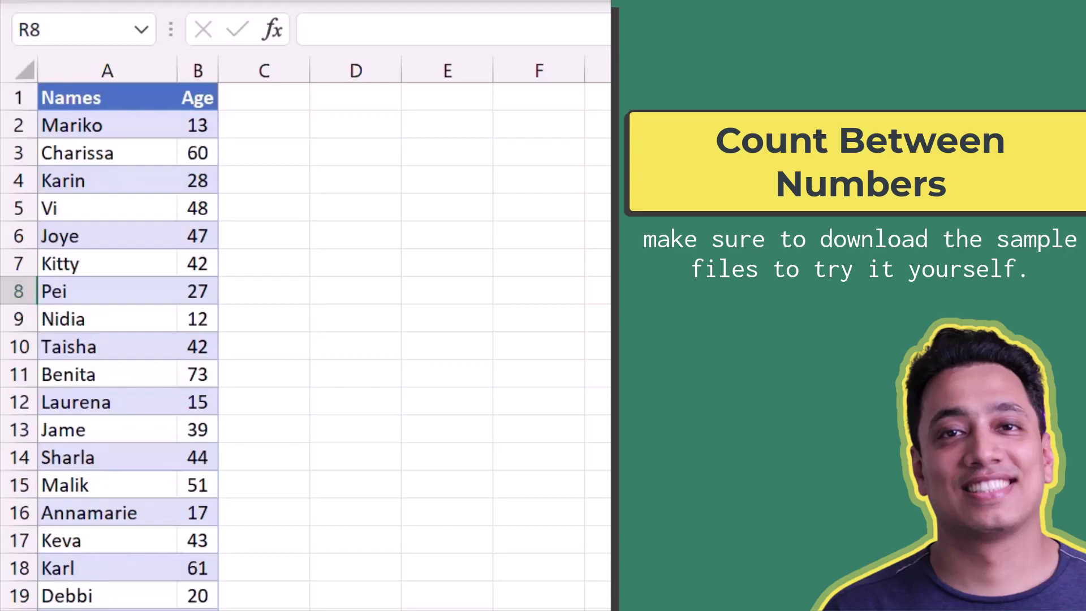
Step: Start a COUNTIFS formula in cell C5 with the ages B2:B26 as the first range and ">=10" as its criterion
click(274, 213)
text(=coUN)
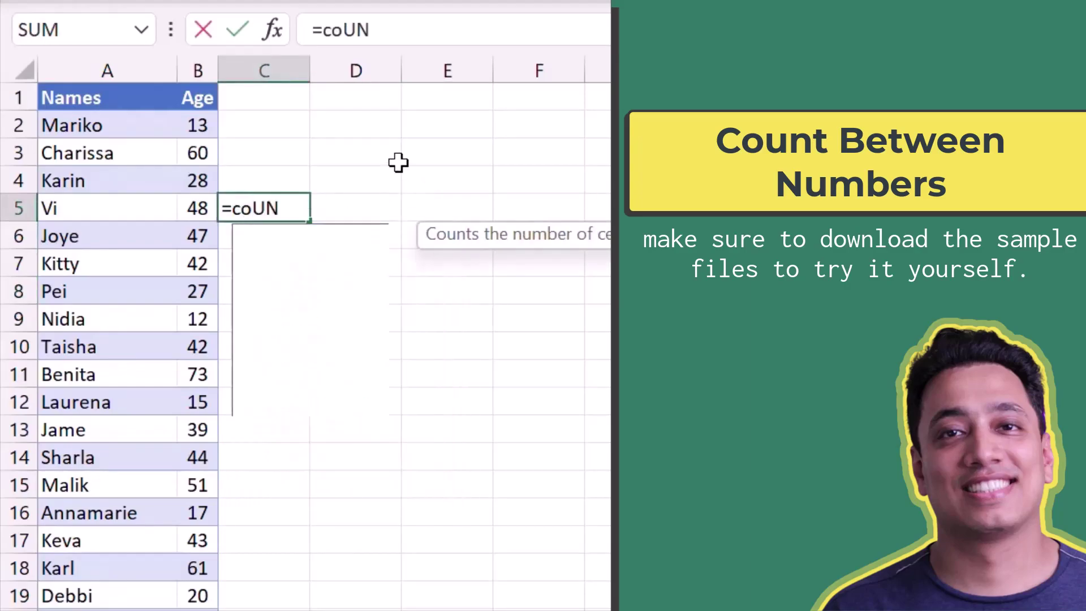
key(Down)
key(Down)
key(Down)
key(Down)
key(Tab)
key(Left)
key(ctrl+Up)
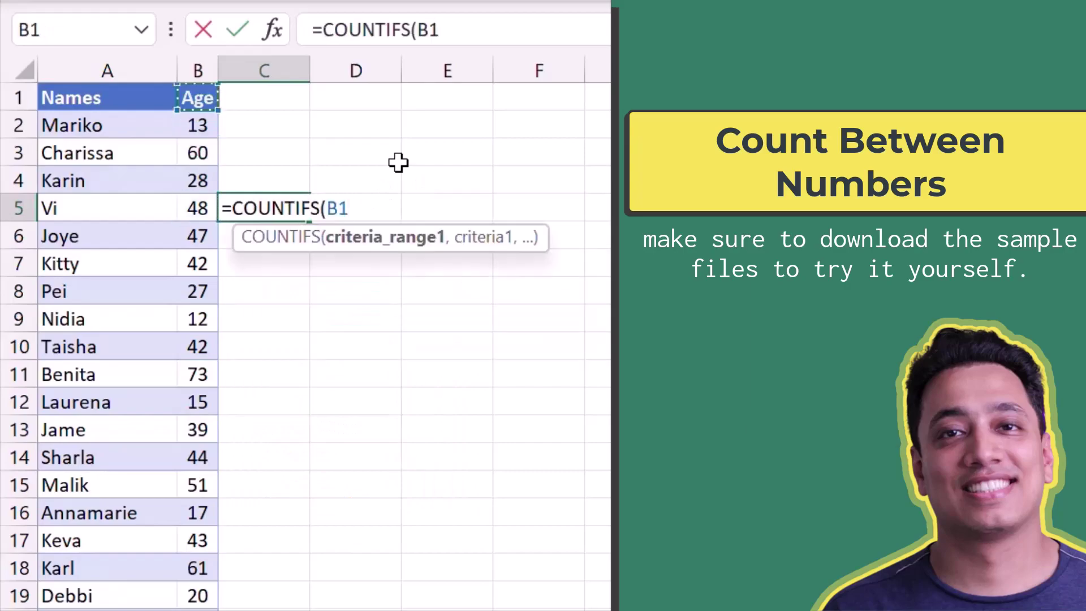
key(Down)
key(ctrl+shift+Down)
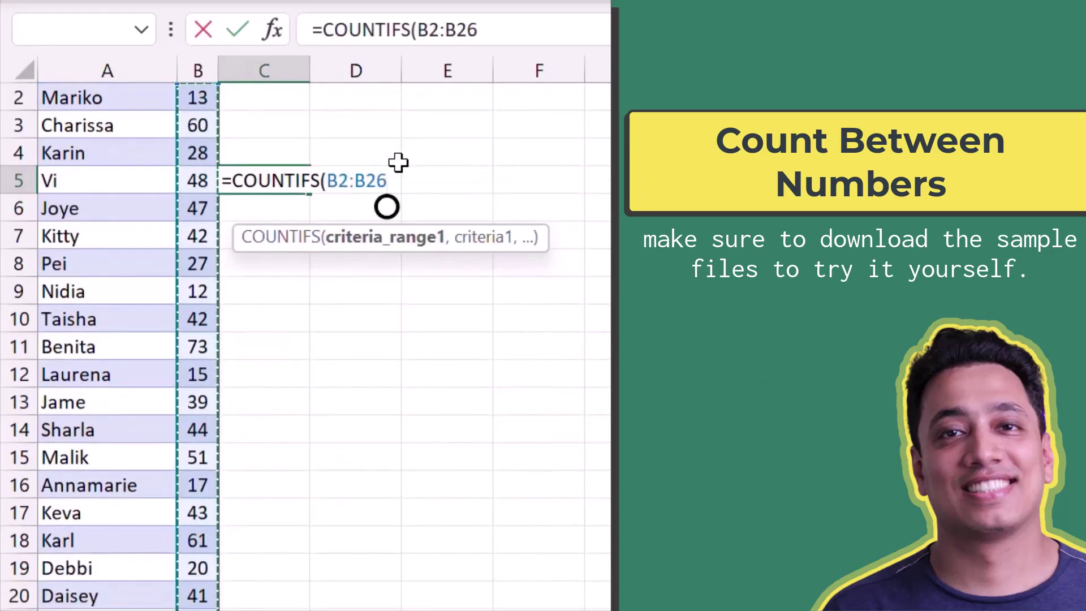
text(,)
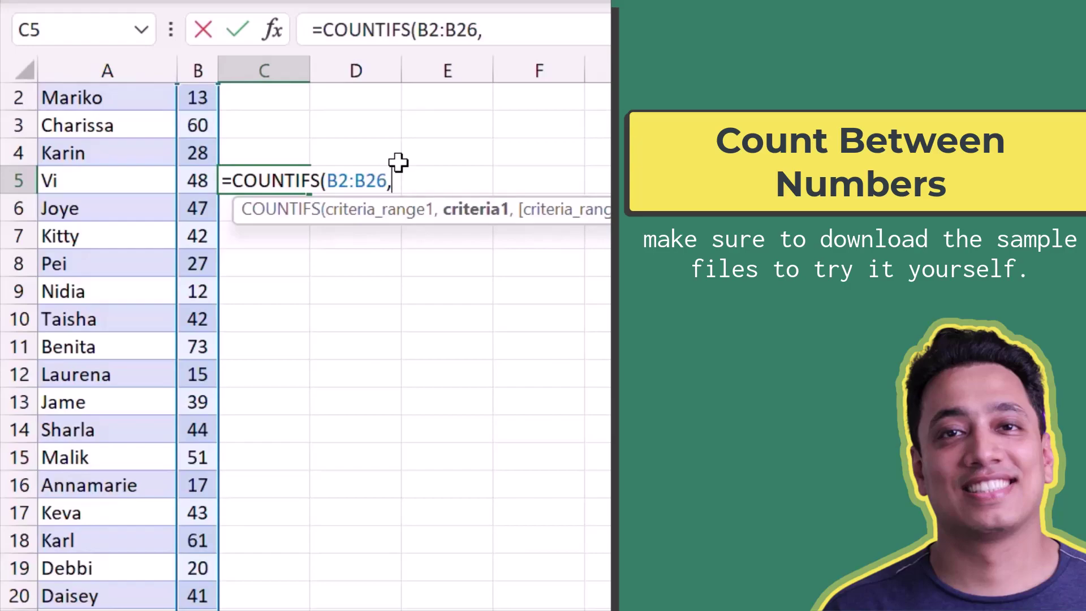
text(">=10)
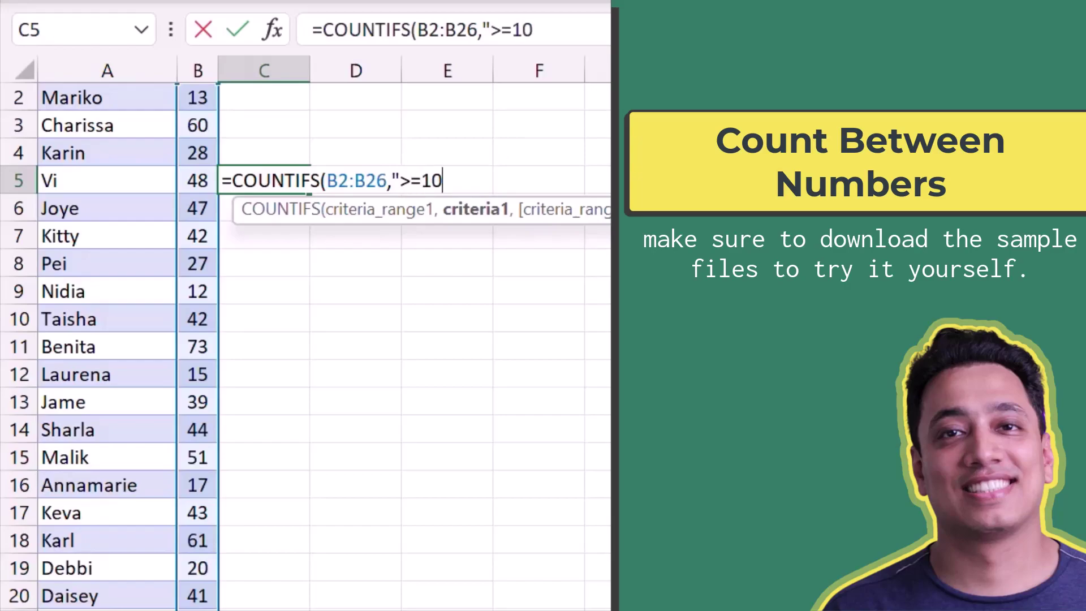
text(",)
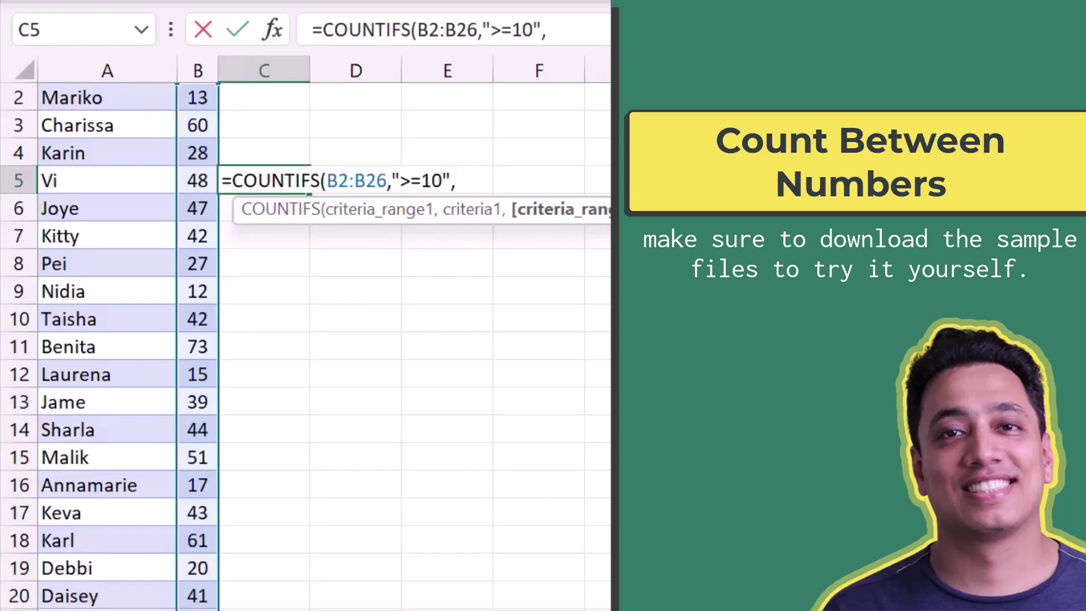
Step: Add B2:B26 as the second range with criterion "<=25", enter the COUNTIFS formula and reselect cell C5
key(Up)
key(Up)
key(Up)
key(Up)
key(Left)
key(Down)
key(ctrl+shift+Down)
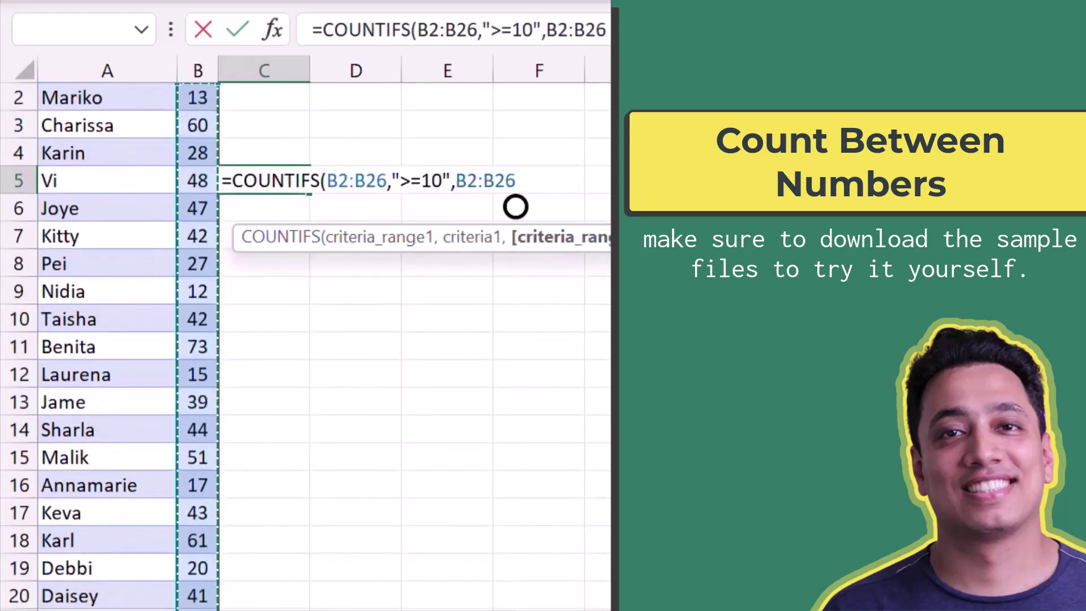
text(,")
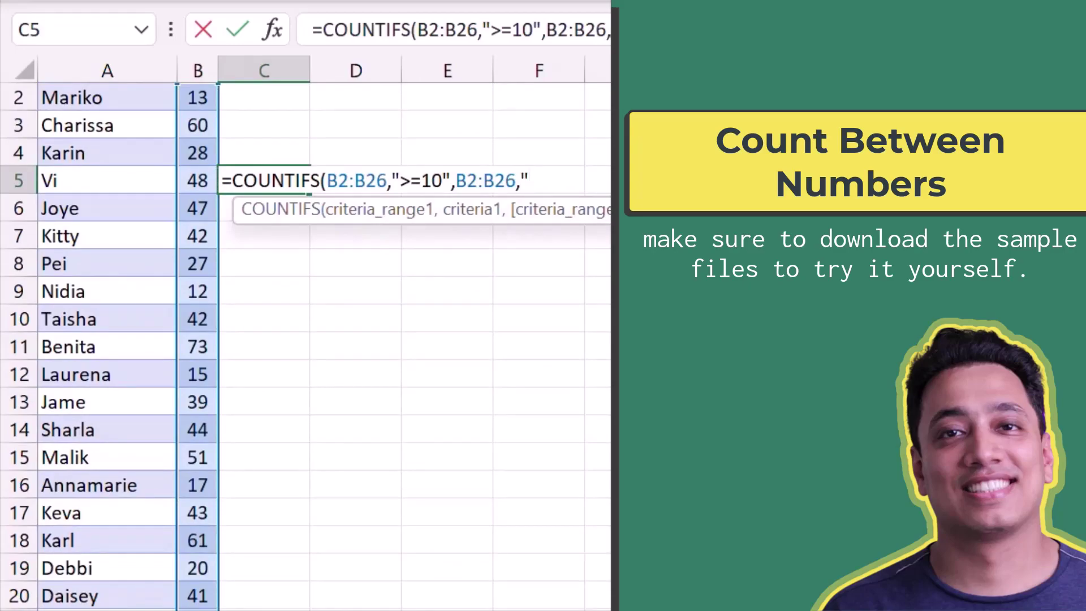
text(<=25"))
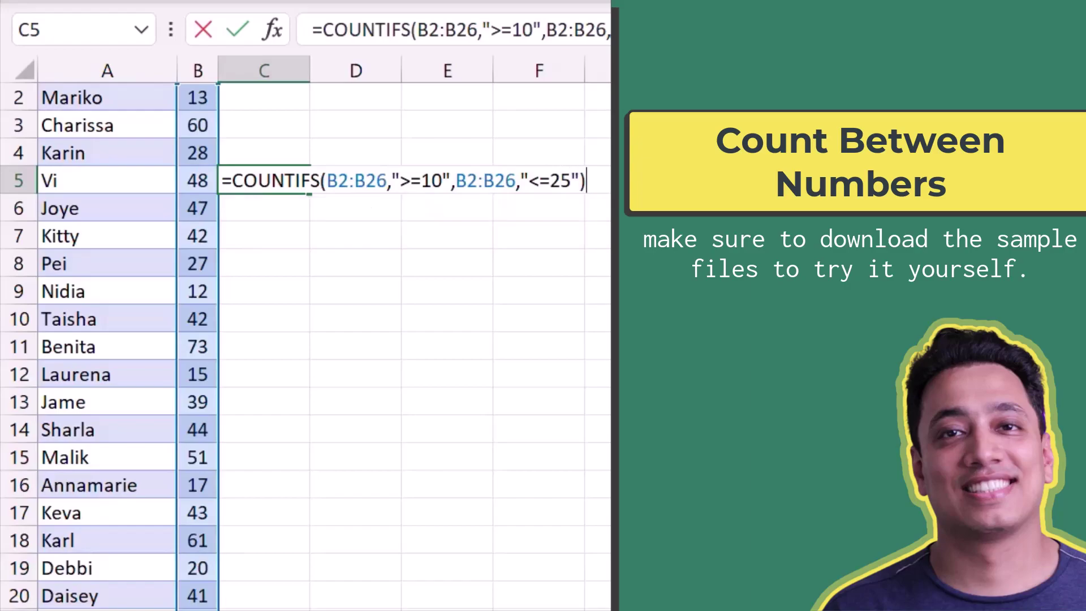
key(Return)
click(264, 180)
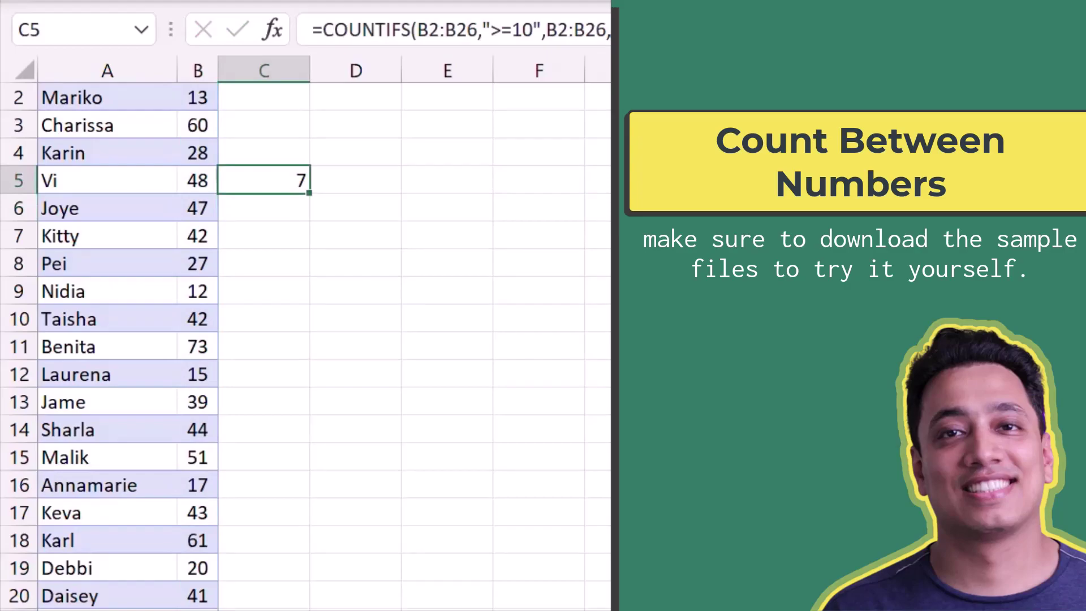
scroll(305, 346, up, 1)
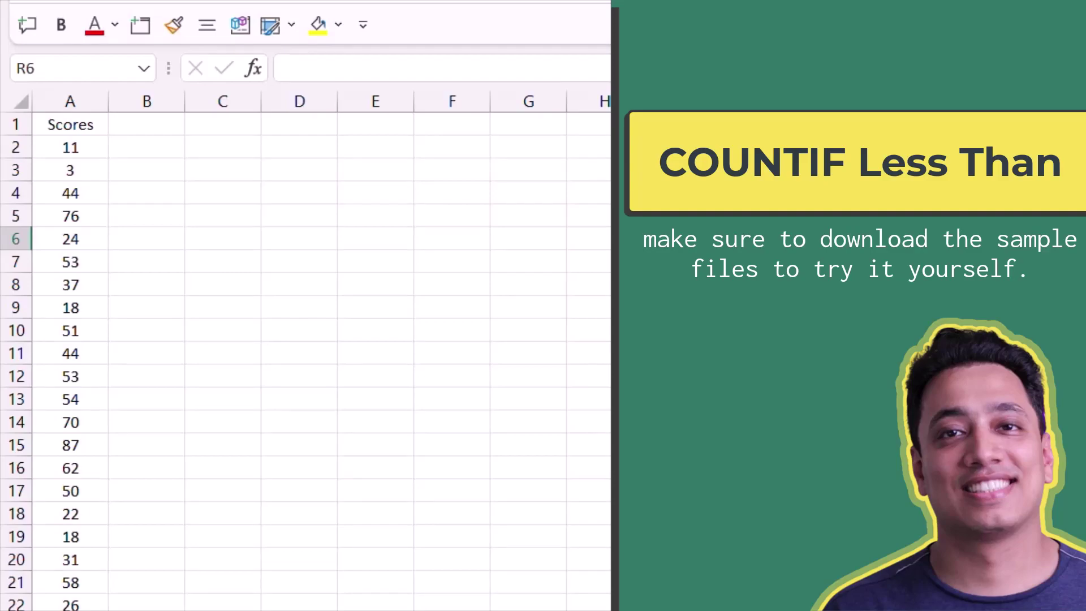
Step: Start a COUNTIF formula in cell B2 with the entire column A as its range
click(141, 143)
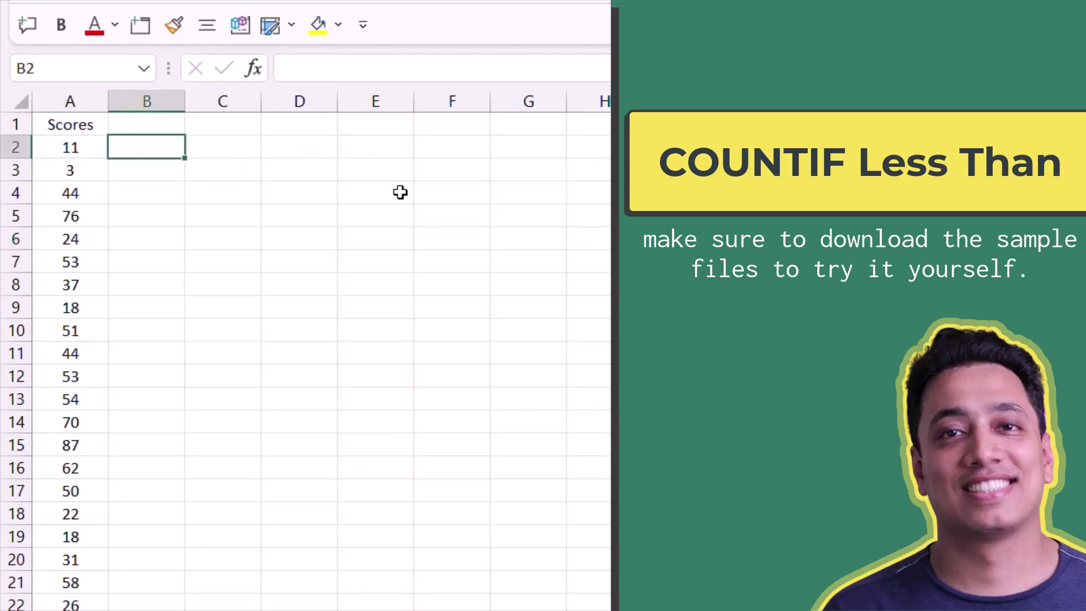
text(=CPi)
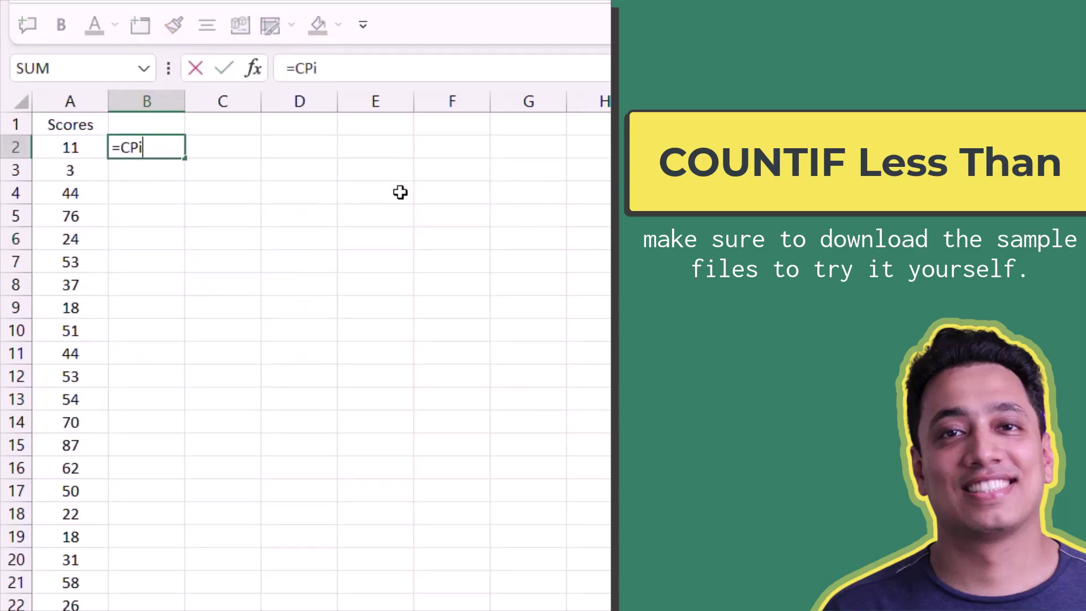
key(BackSpace)
text(ou)
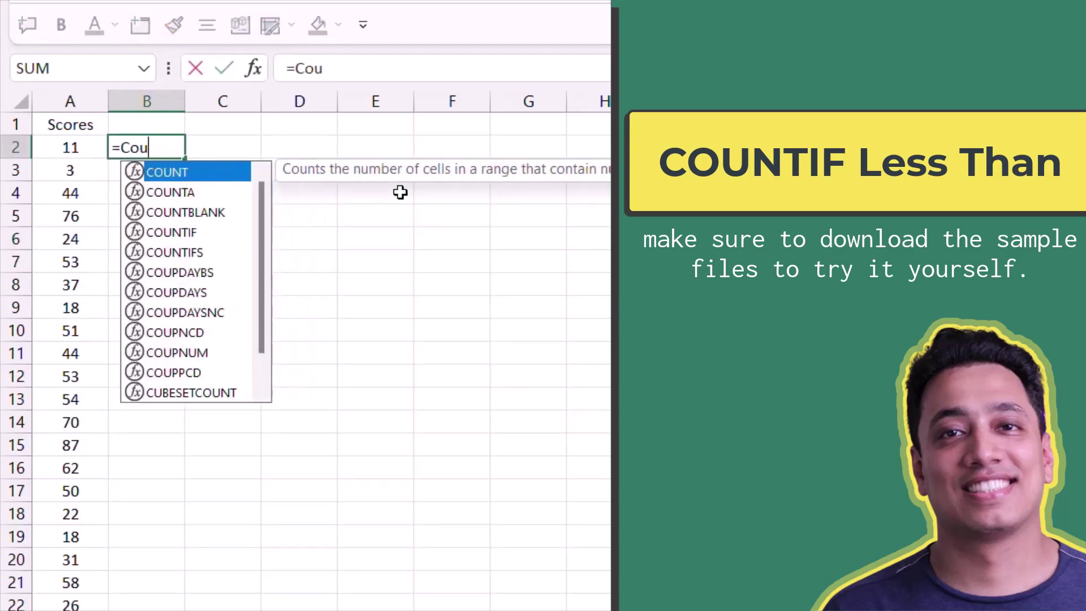
key(Down)
key(Down)
key(Down)
key(Tab)
key(Left)
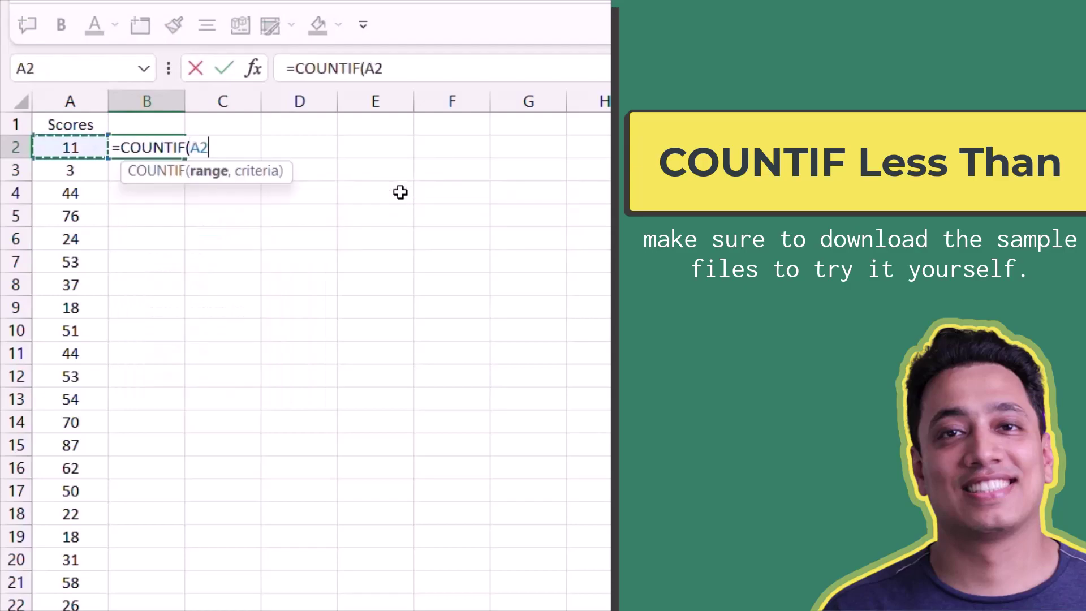
key(ctrl+space)
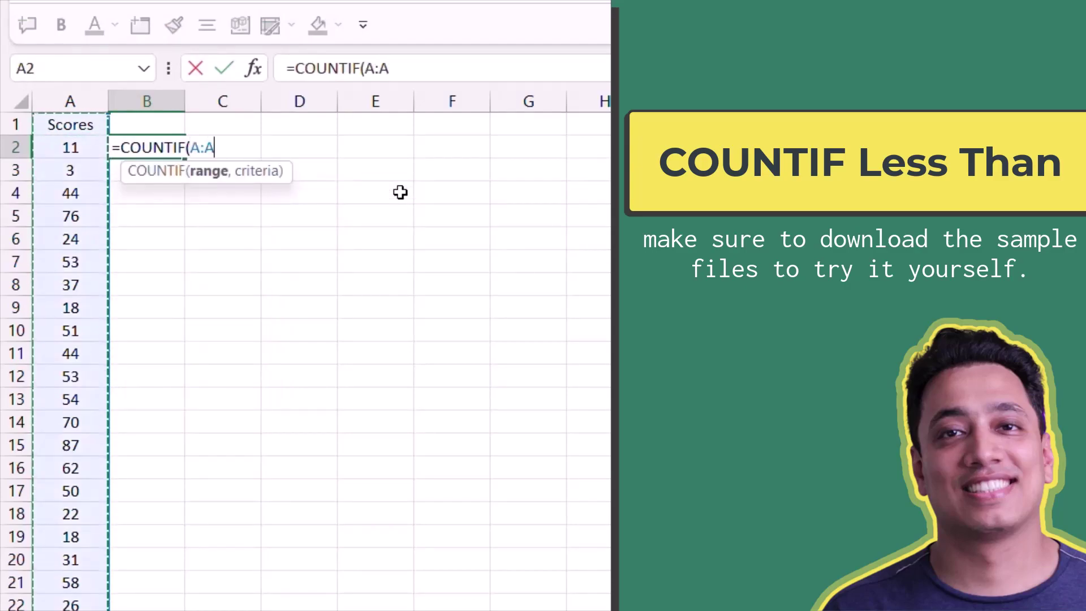
text(,)
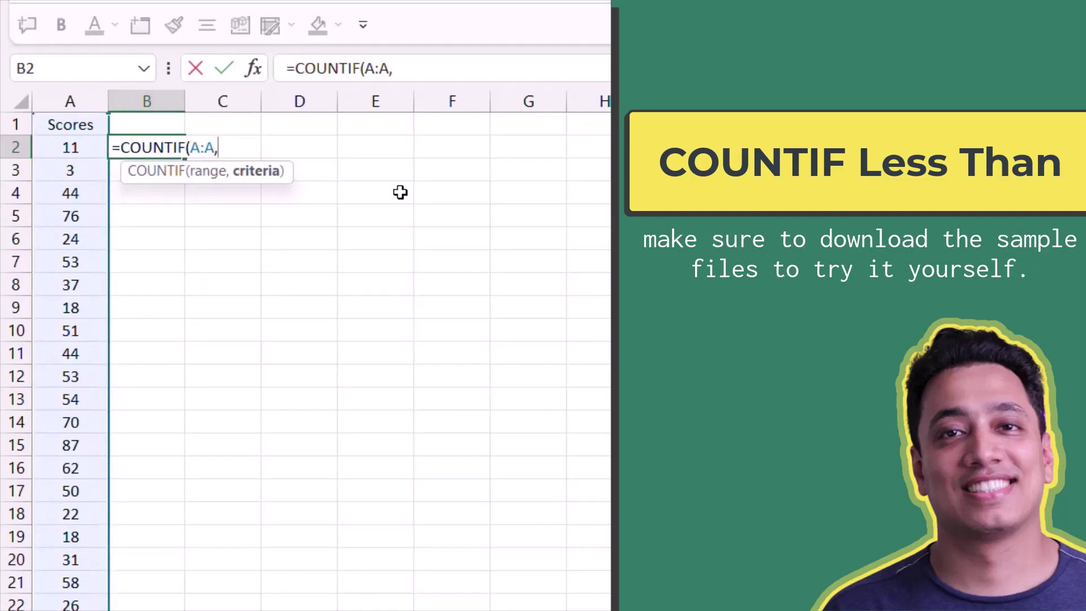
Step: Complete the COUNTIF formula in B2 with the criterion "<=45" and keep the cell selected
text("<=)
key(BackSpace)
text(=45")
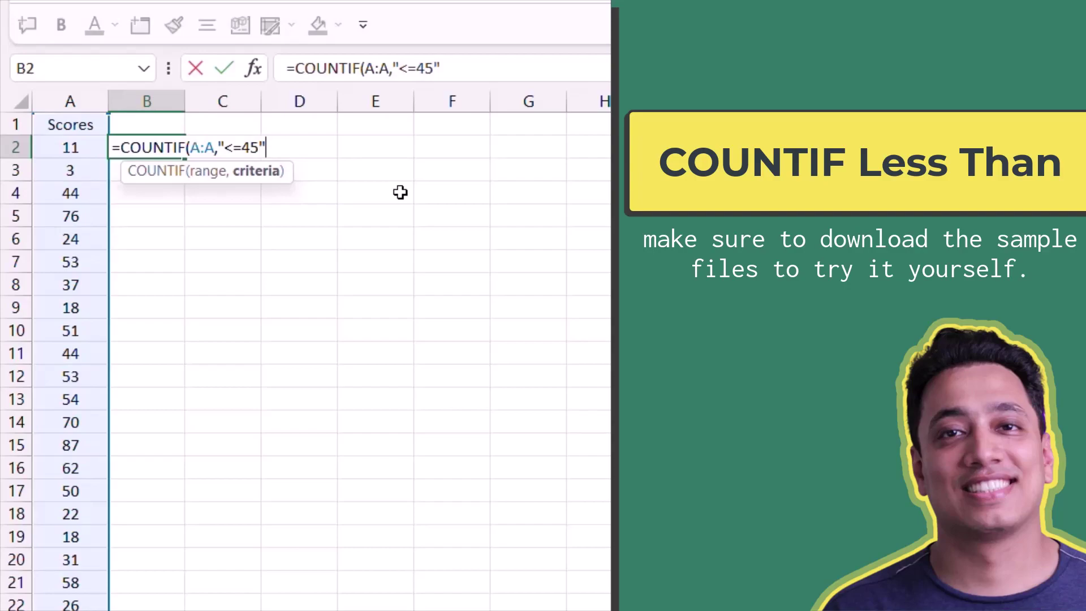
text())
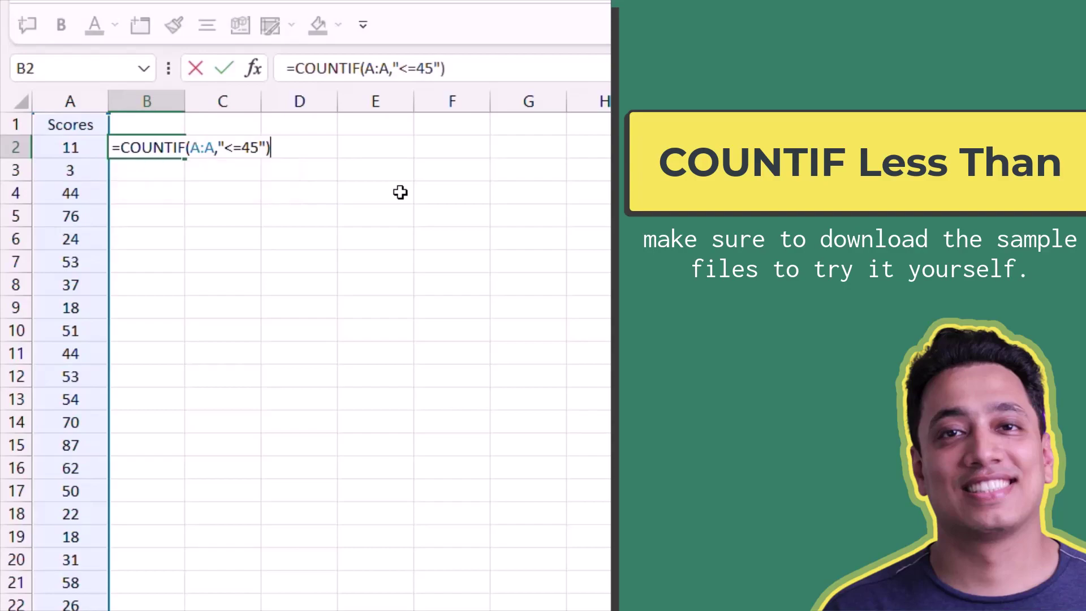
key(Return)
key(Up)
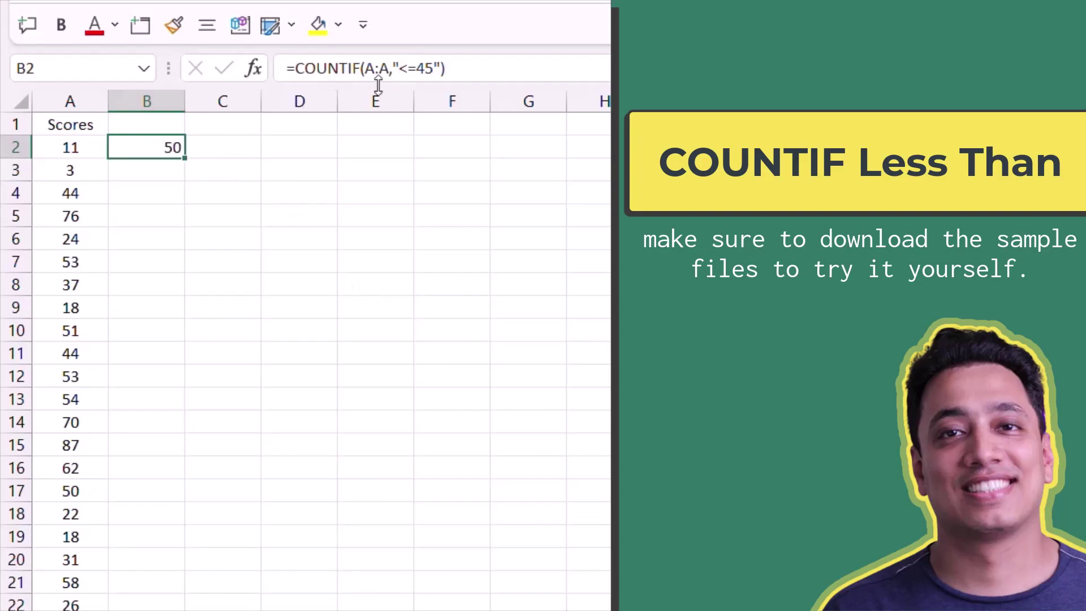
Step: Replace the fixed number in B2's criterion with a reference to B1 so the formula reads =COUNTIF(A:A,"<="&B1)
double_click(424, 68)
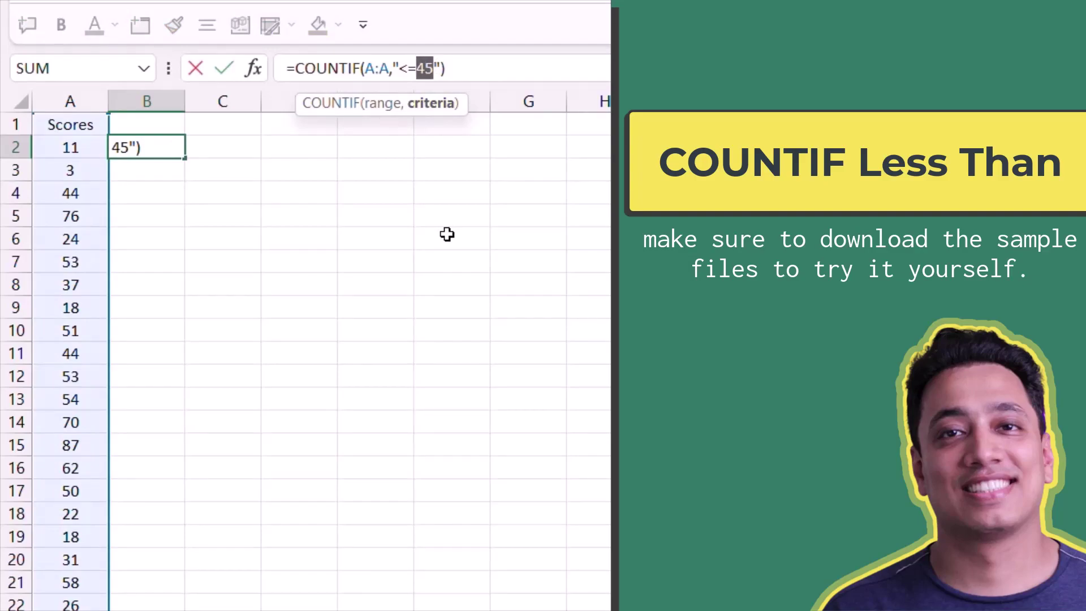
key(BackSpace)
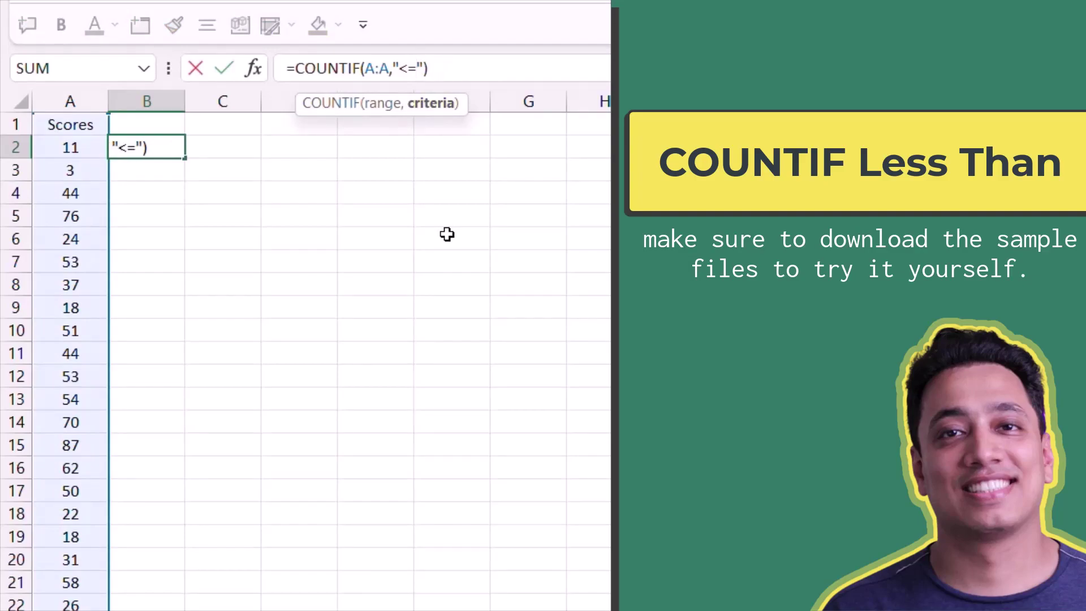
text(&)
click(144, 122)
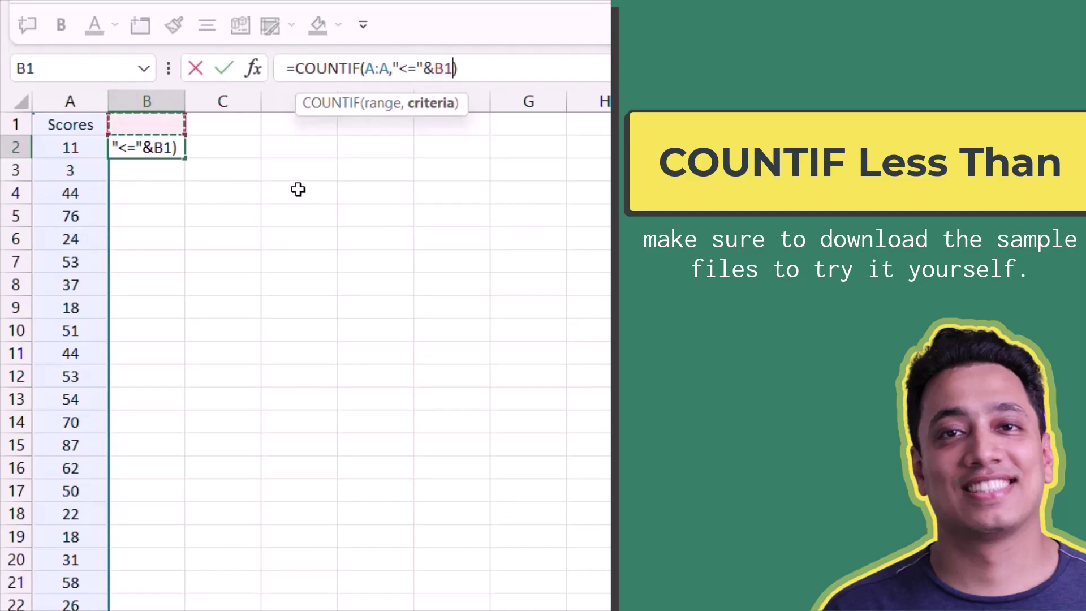
key(Return)
Step: Enter 35 in cell B1 as the limit for the COUNTIF formula and select cell B2
key(Up)
key(Up)
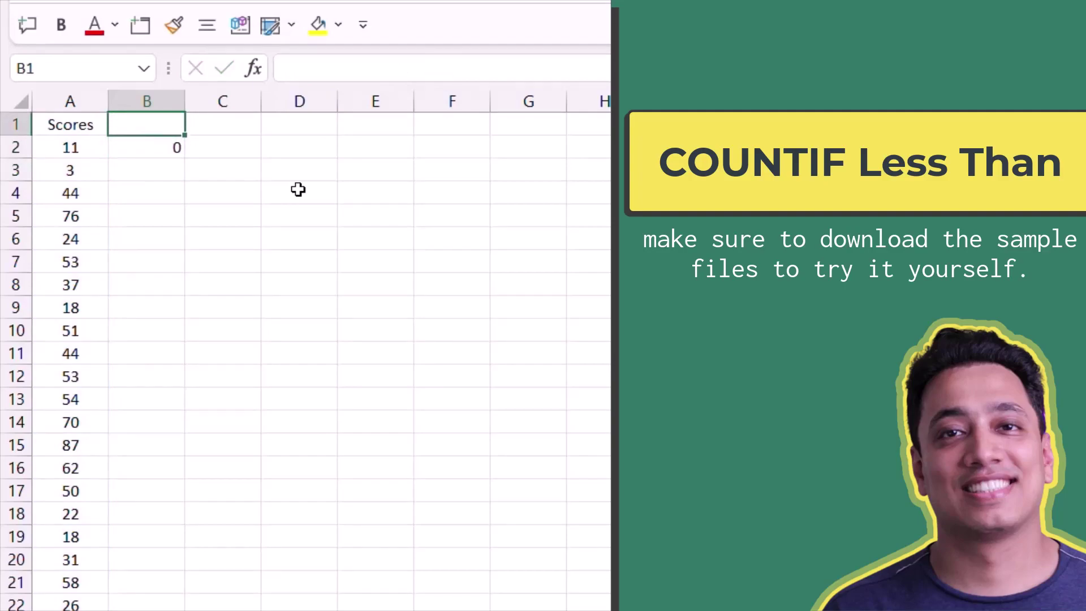
text(35)
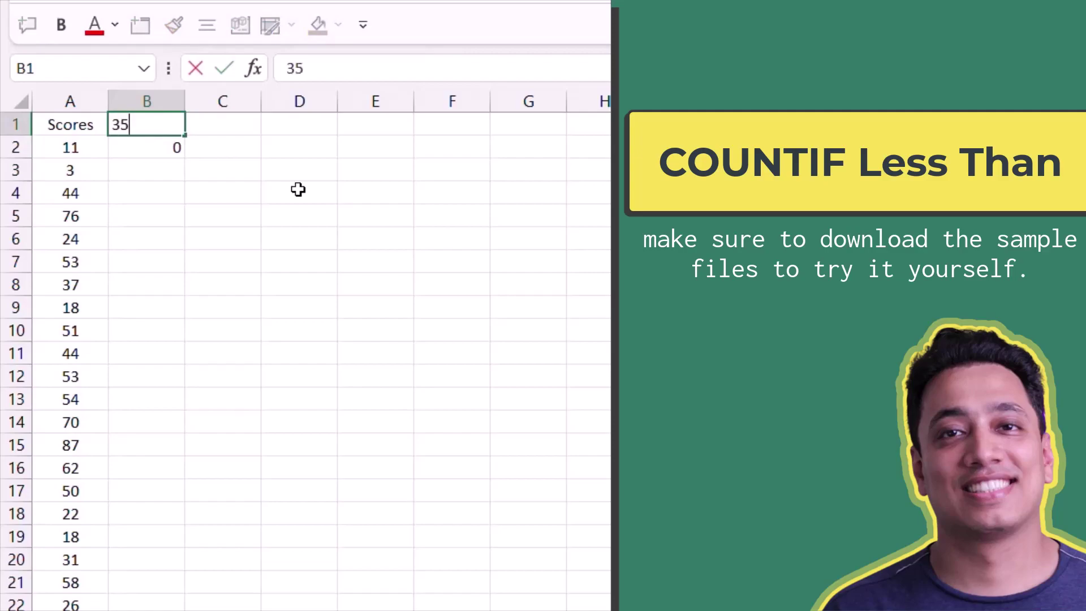
key(Return)
key(Up)
key(Down)
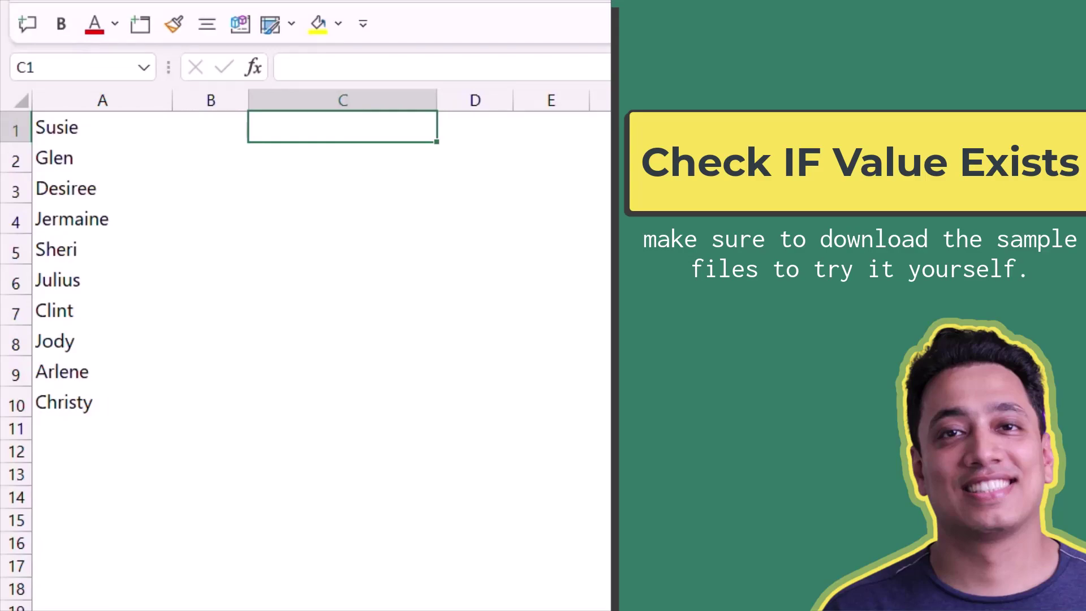
Step: Start an IF formula in cell C1 with a nested COUNTIF that uses the name list A1:A10 as its range
text(=)
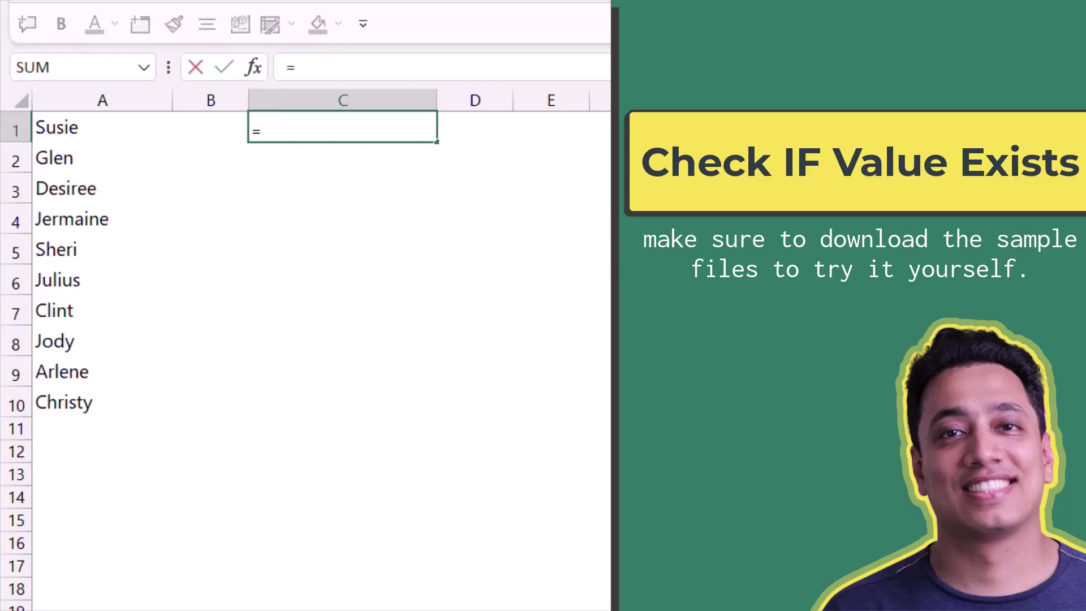
text(IF)
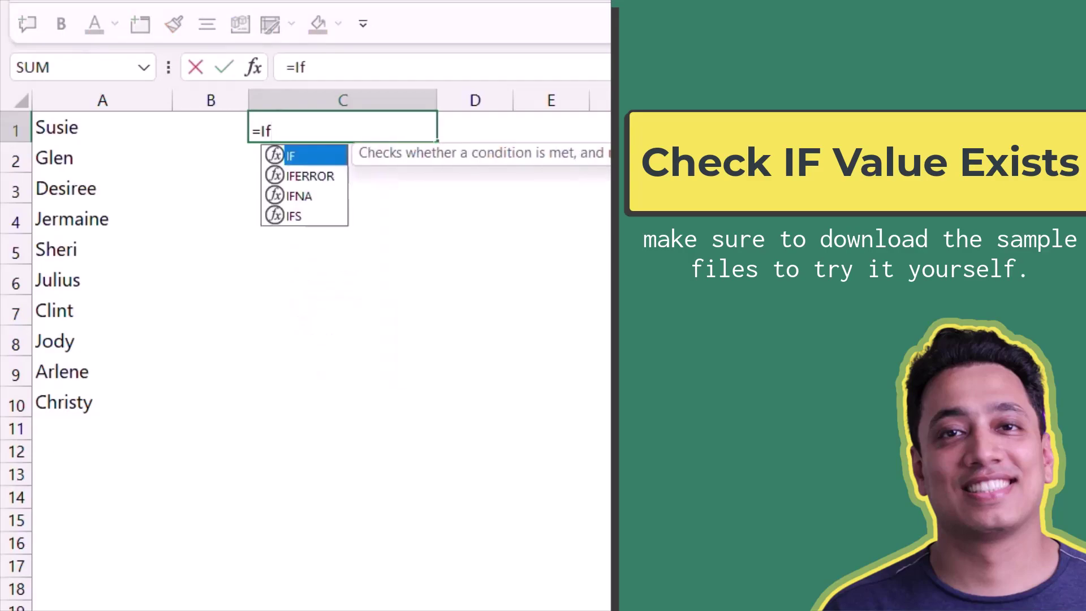
text(()
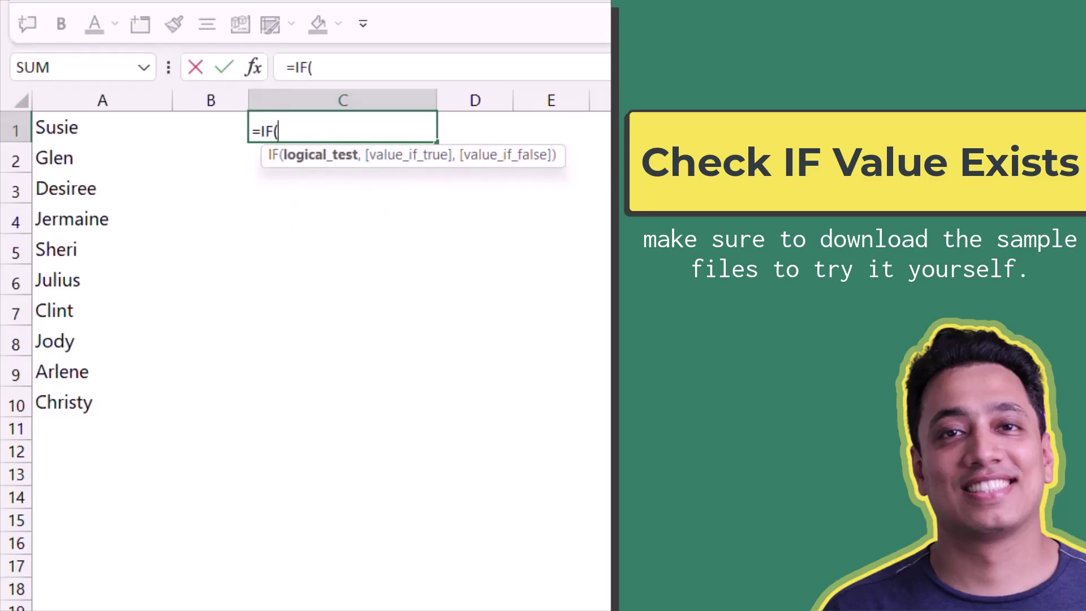
text(Coun)
key(Down)
key(Down)
key(Down)
key(Tab)
key(Left)
key(Left)
key(ctrl+shift+Down)
text(,")
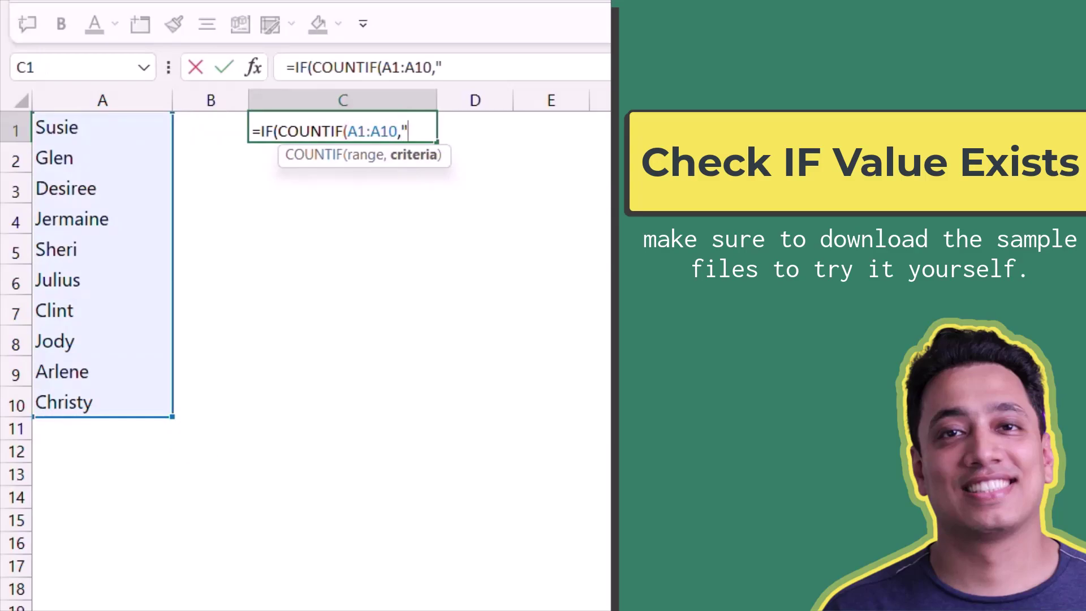
Step: Set the nested COUNTIF's criterion to the name shown in cell A2 as quoted text and close the function
text(C)
text(G)
text(I)
key(BackSpace)
key(BackSpace)
key(BackSpace)
text(Glen")
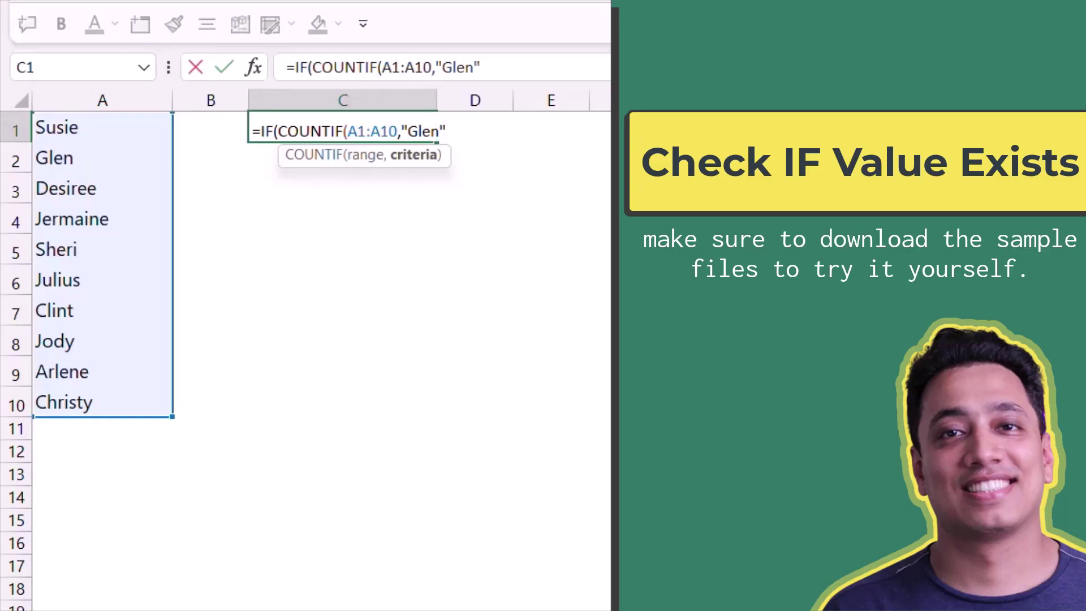
text())
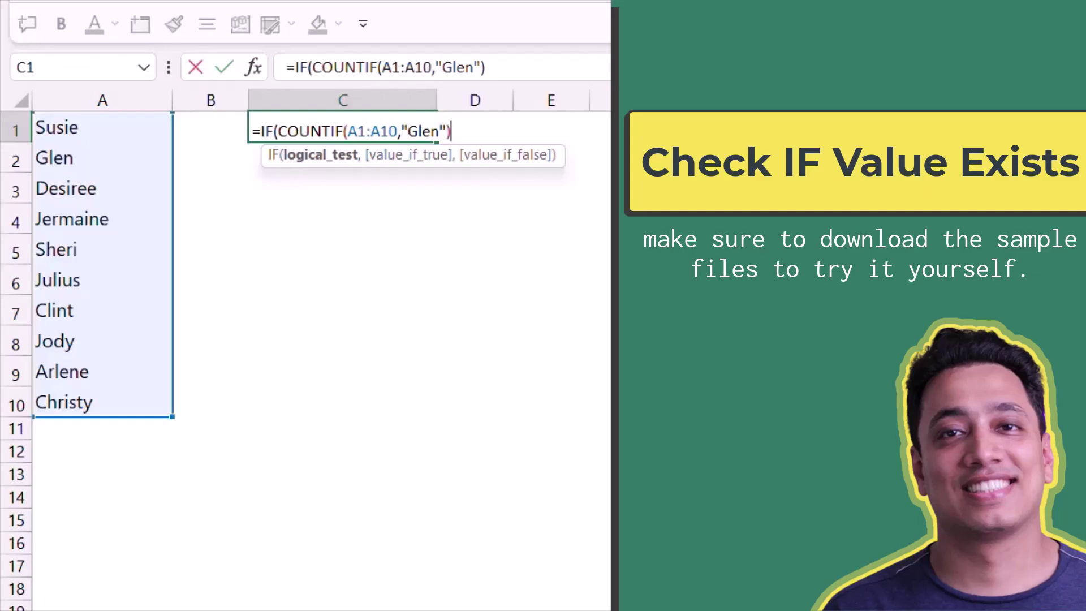
Step: Complete the IF formula in C1 by testing whether the count is >0, returning "Yes" if true and "No" if false
text(>)
text(0)
text(,")
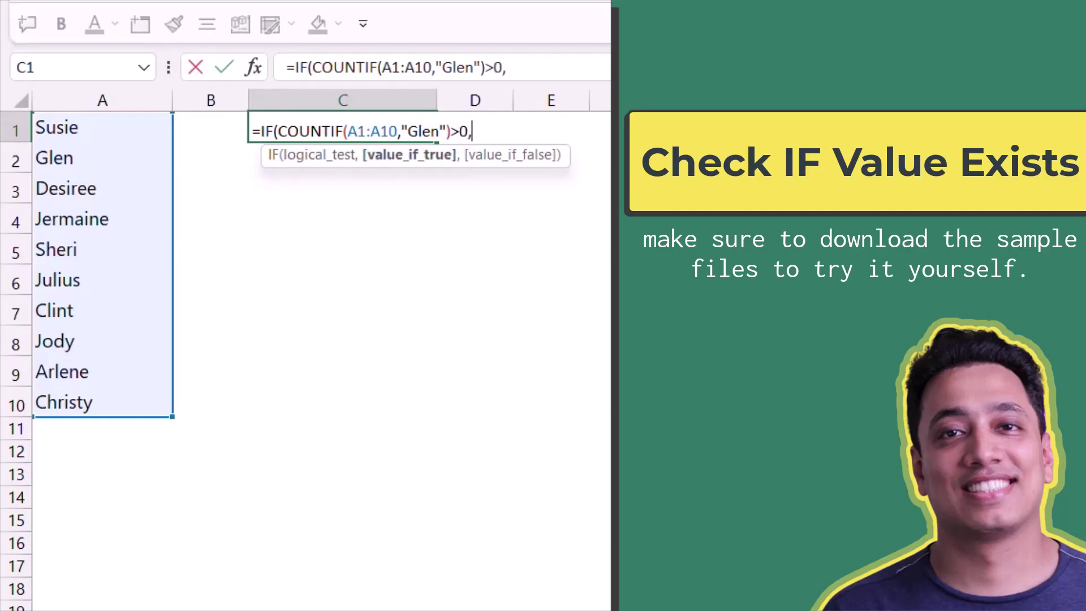
text(Yes")
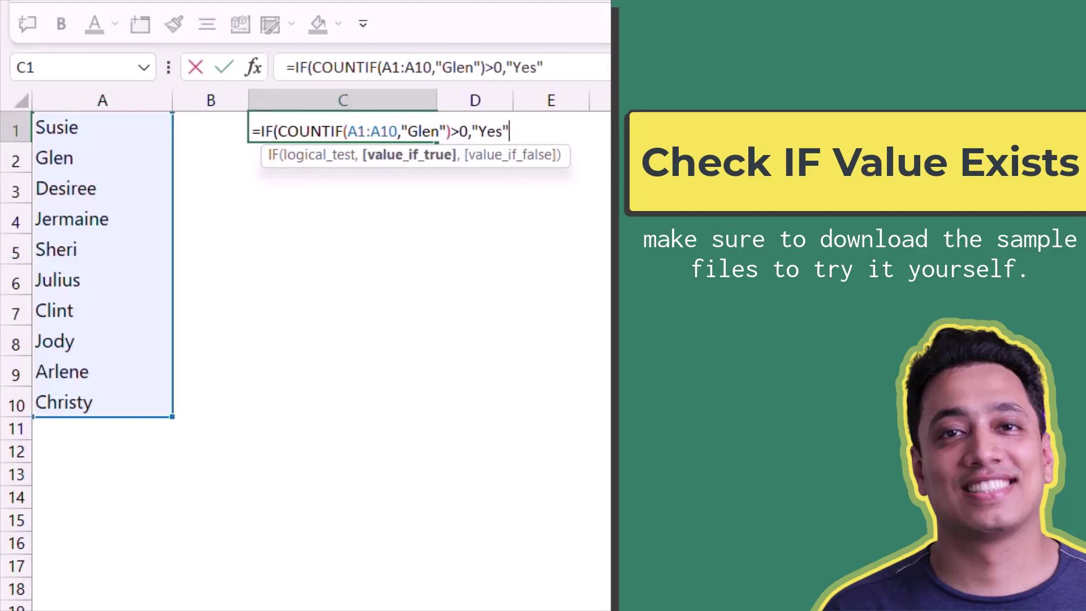
text(,"No)
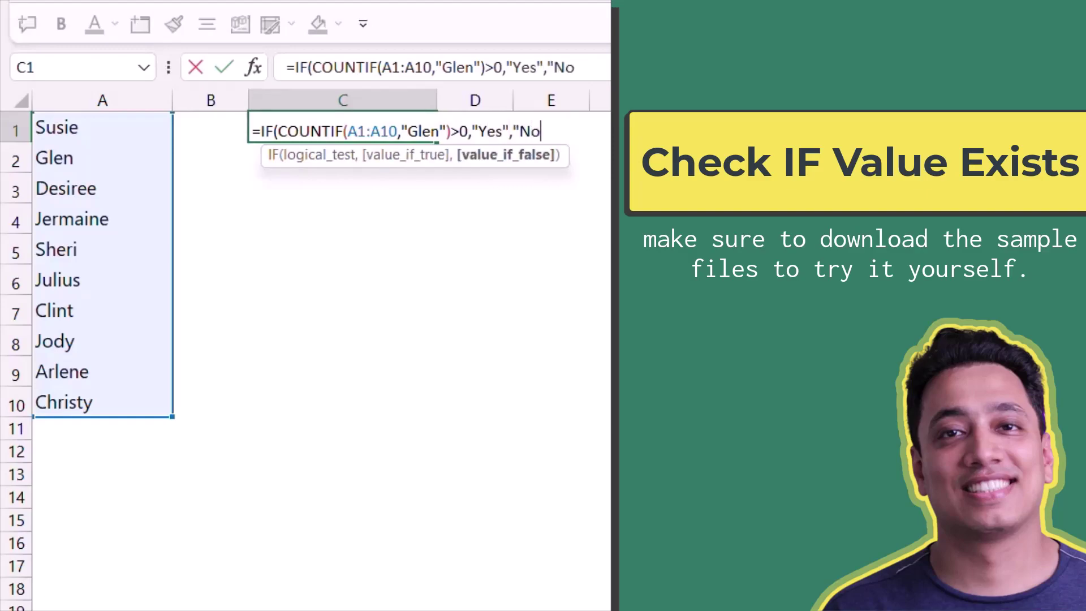
text("))
key(Return)
Step: Evaluate only the nested COUNTIF part of the formula in C1 to check its result
click(342, 129)
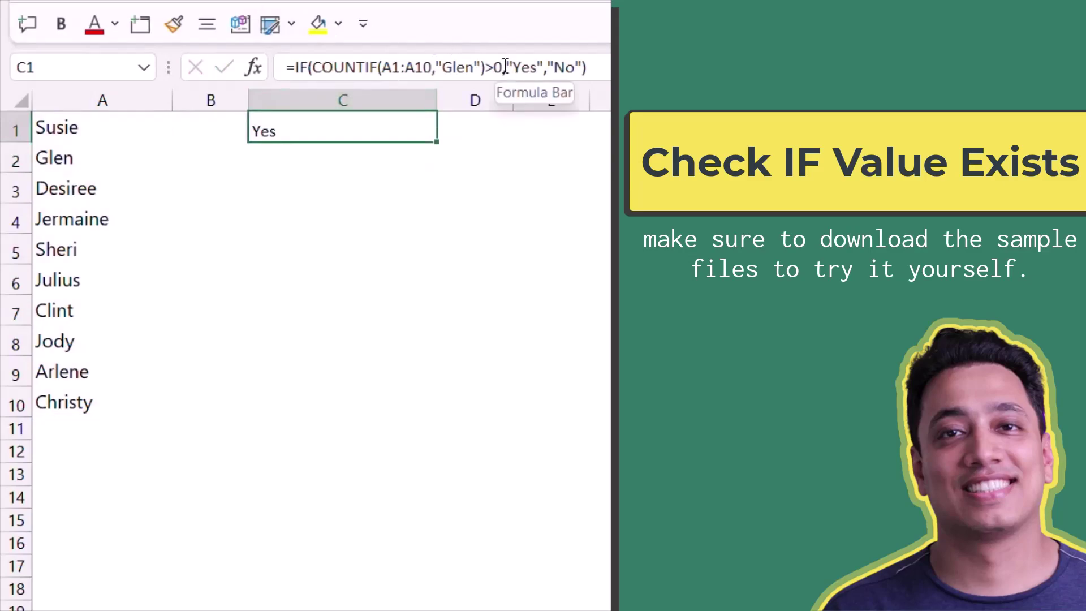
drag(485, 67, 312, 67)
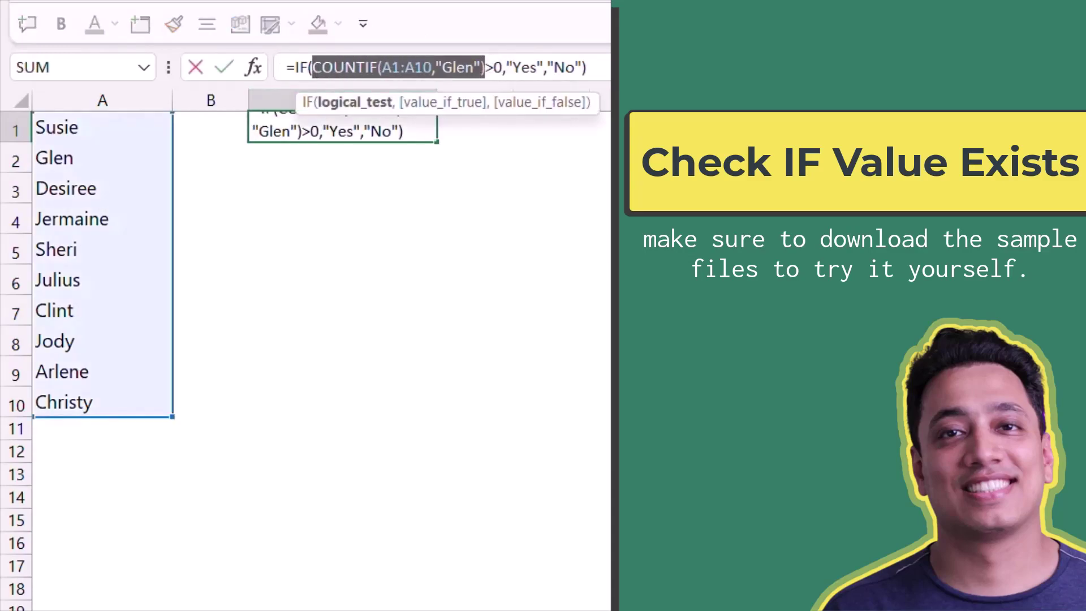
key(F9)
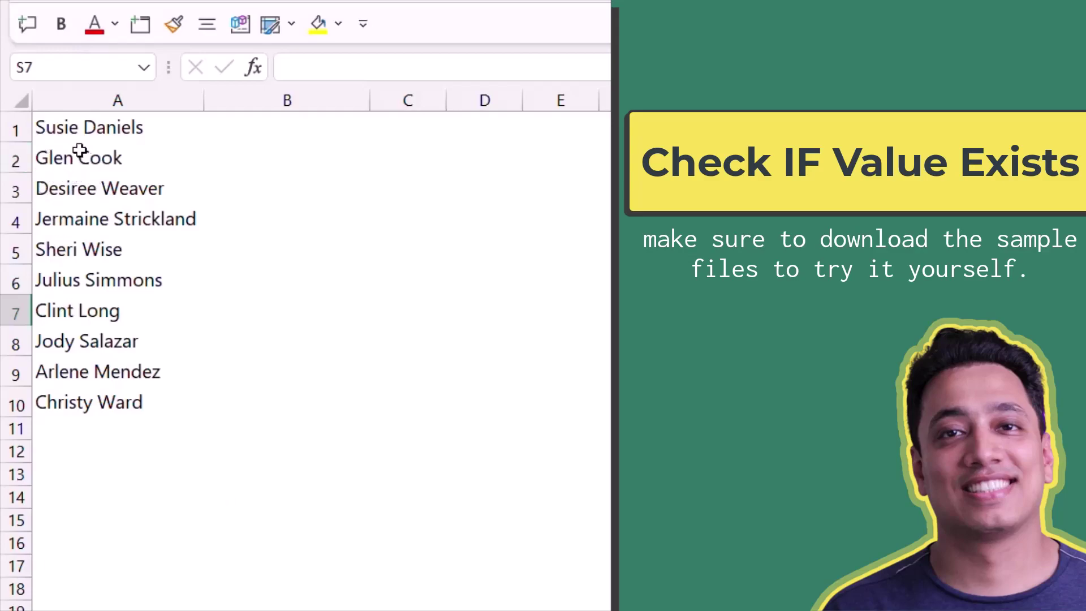
Step: Start an IF formula in cell B1 with a nested COUNTIF that uses the full-name list A1:A10 as its range
click(311, 125)
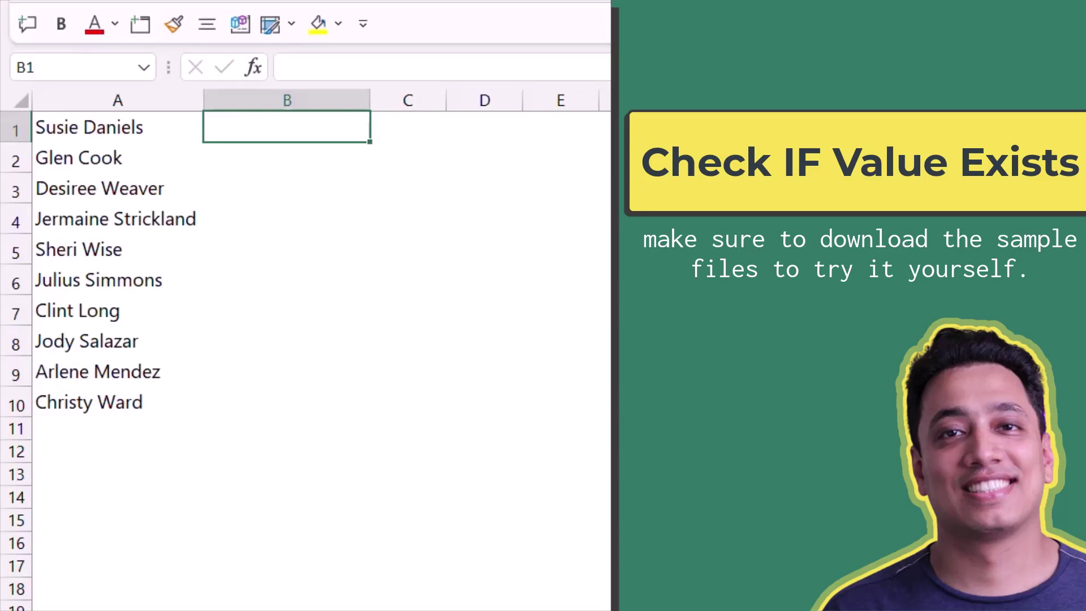
text(=)
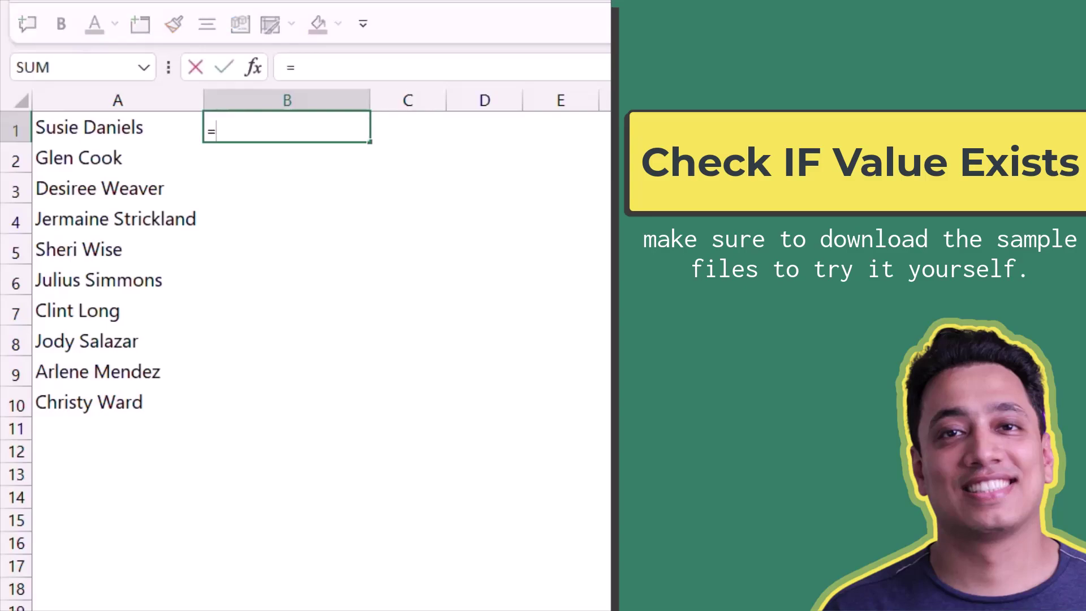
text(IF(Coun)
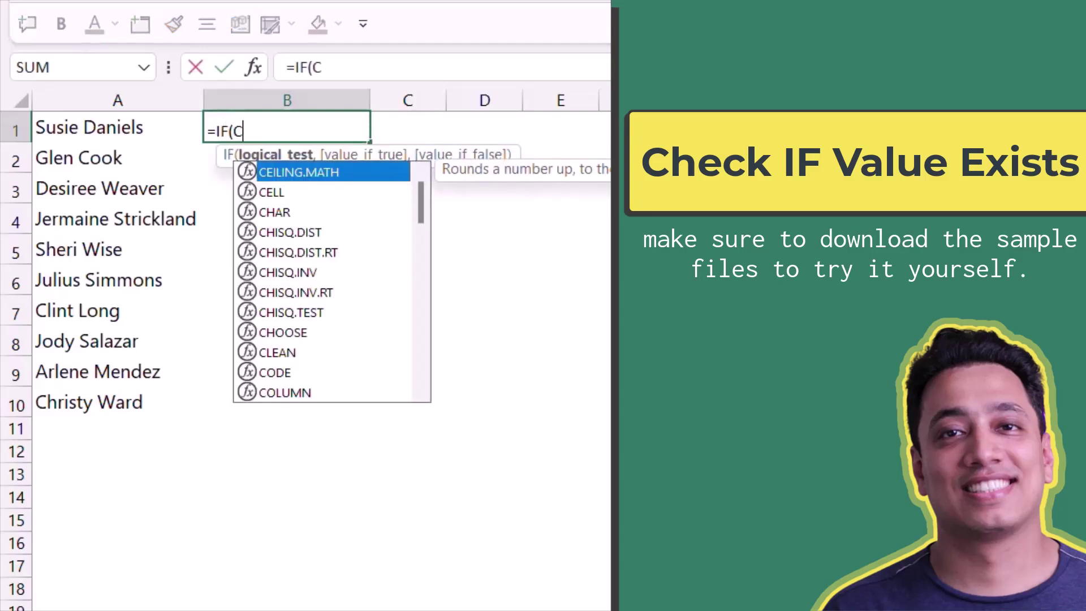
key(Down)
key(Down)
key(Down)
key(Tab)
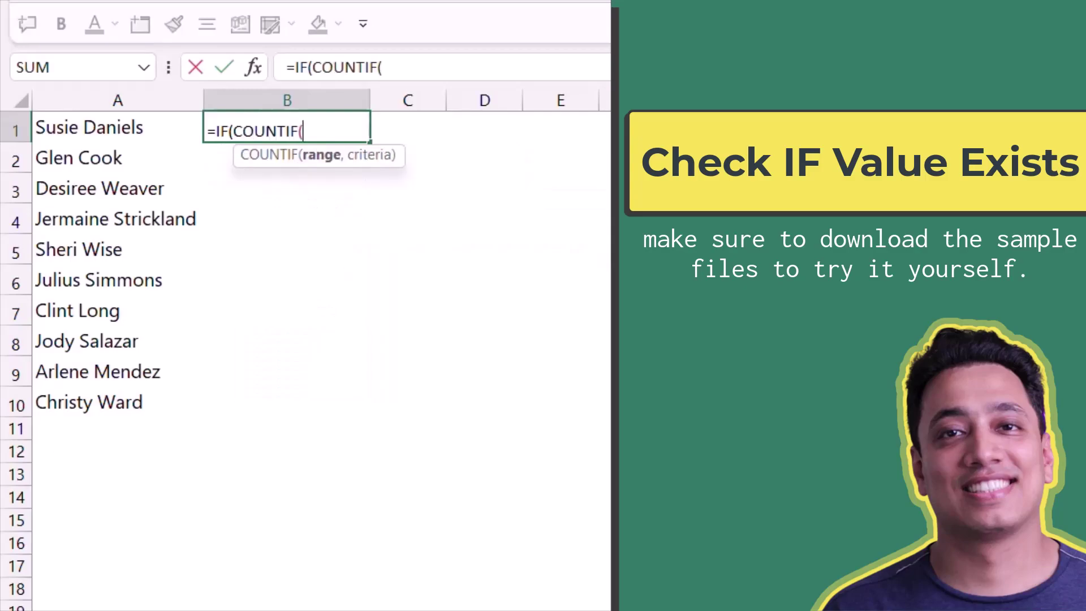
key(Left)
key(ctrl+shift+Down)
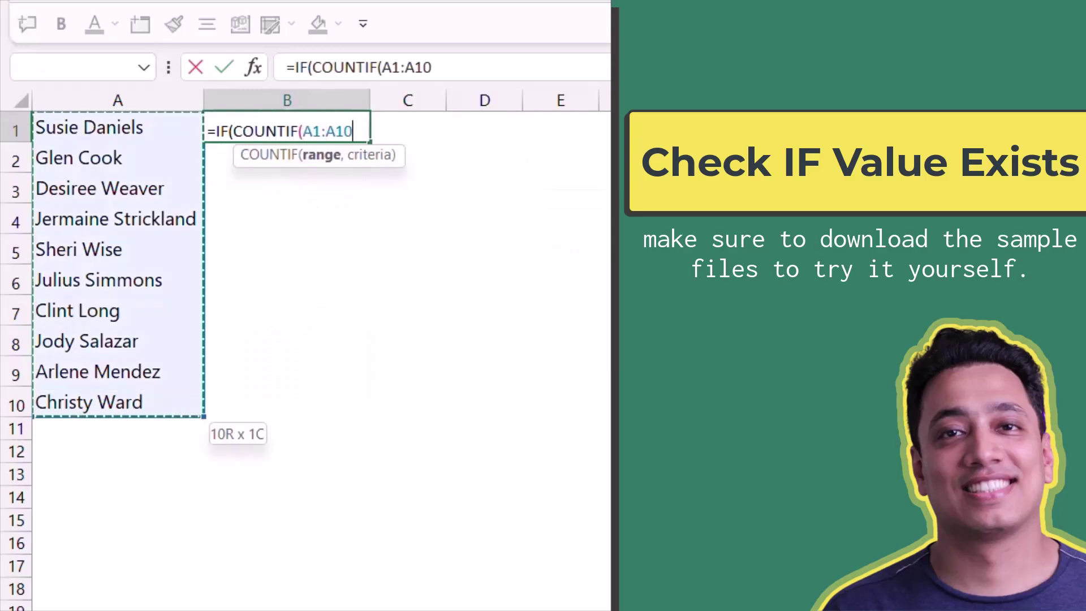
text(,)
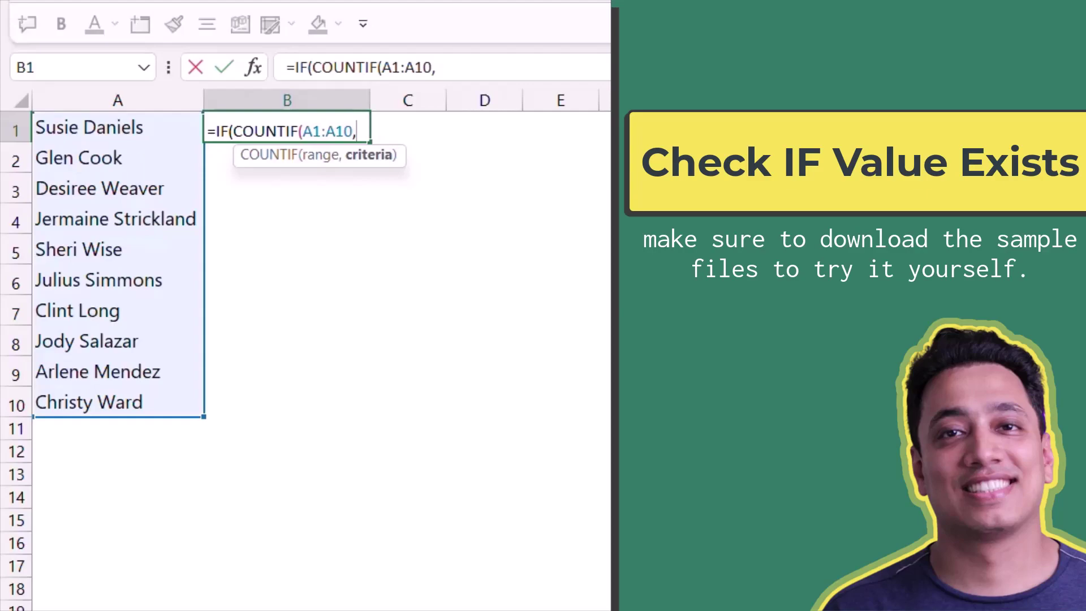
Step: Set the nested COUNTIF's criterion to the quoted first name from A2, joined with "*" wildcards on both sides, and close the function
text("*"&")
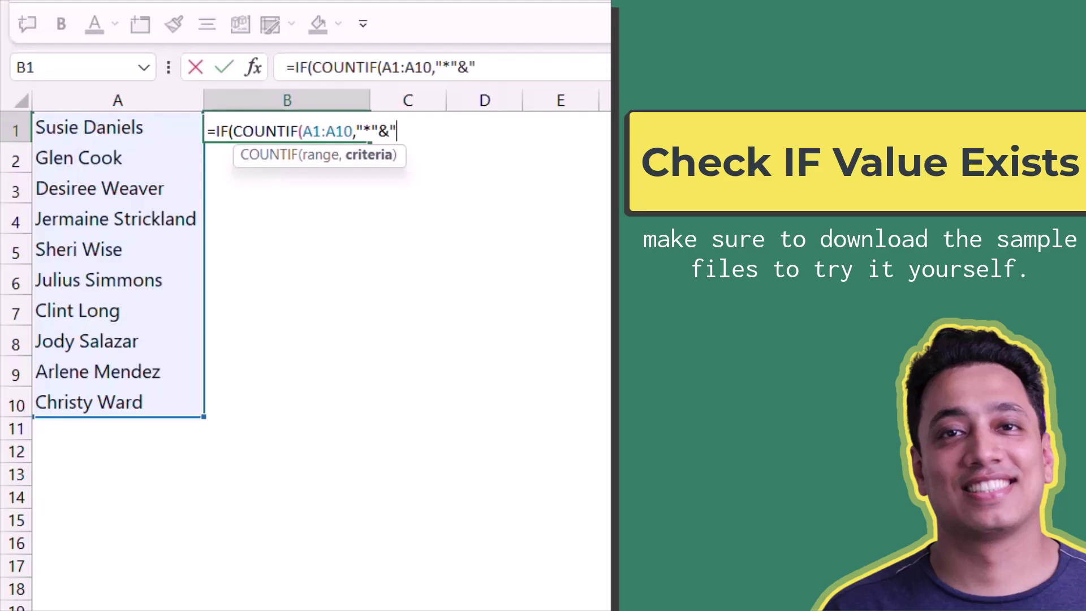
text(Glen")
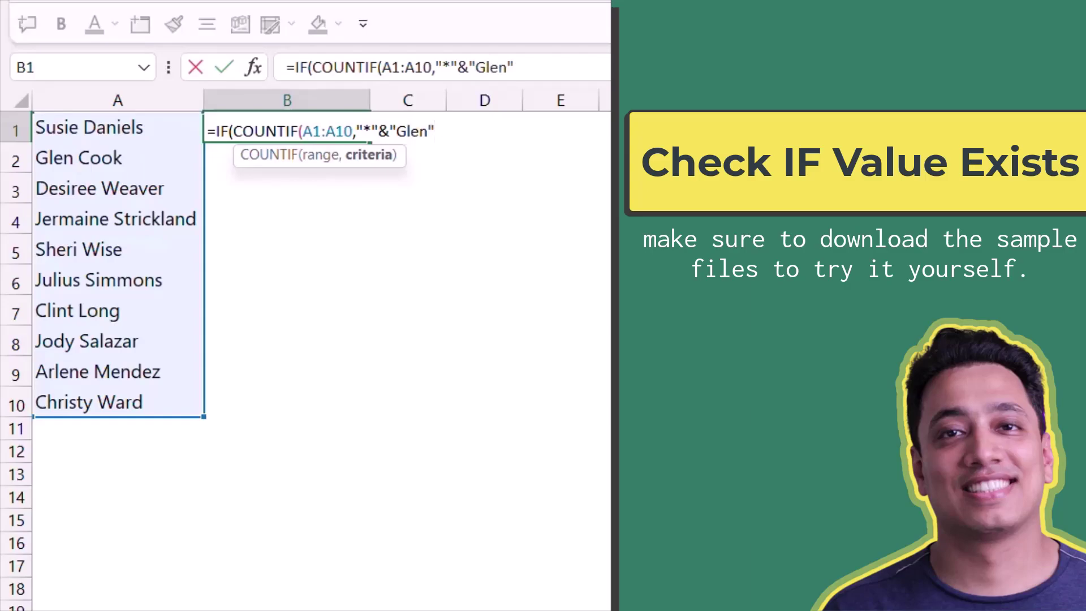
text(&"*")
text())
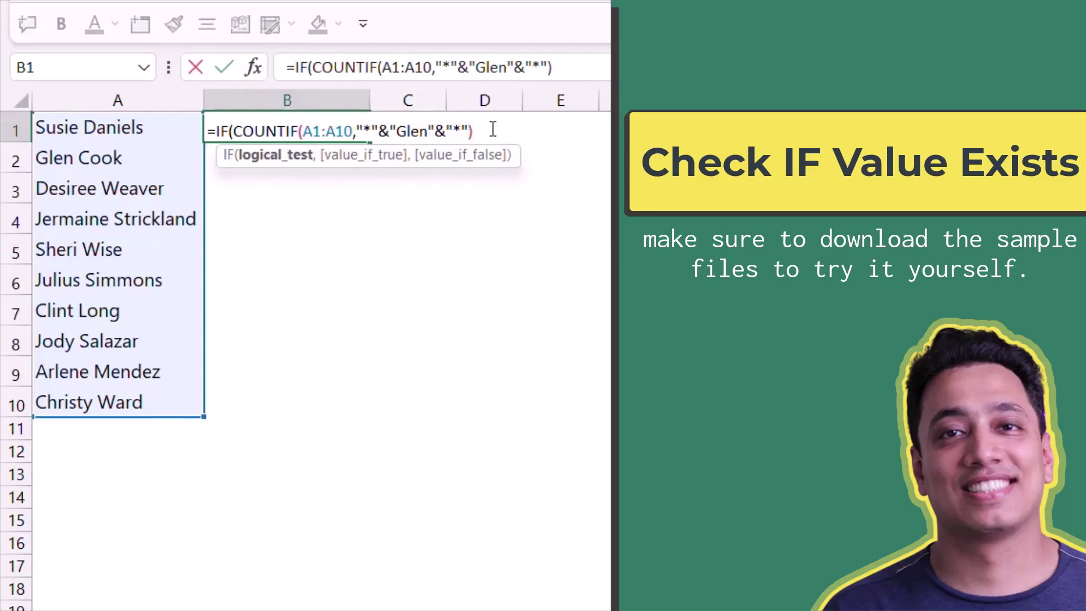
Step: Finish the IF formula in B1 with the test >0 and the results "Yes" and "No", and reselect B1
text(>0,"Y)
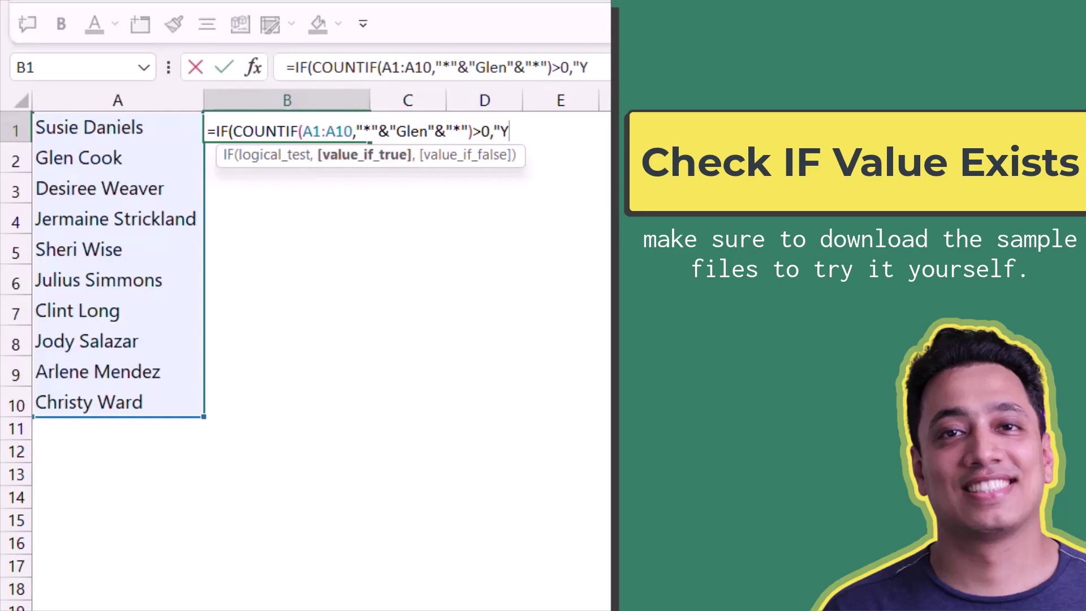
text(rd")
key(BackSpace)
key(BackSpace)
text(es",)
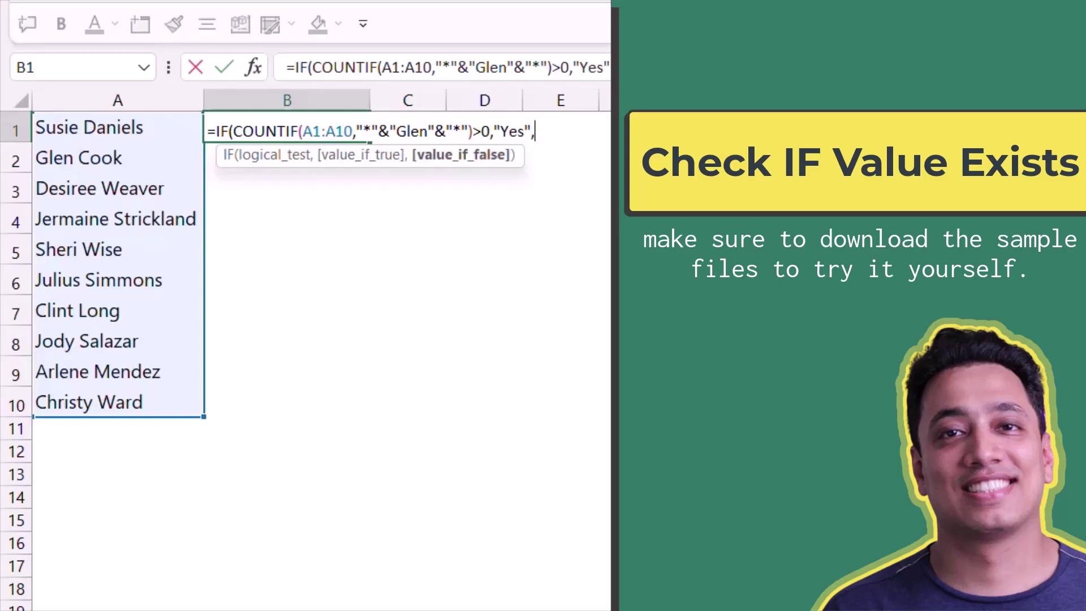
text(No)
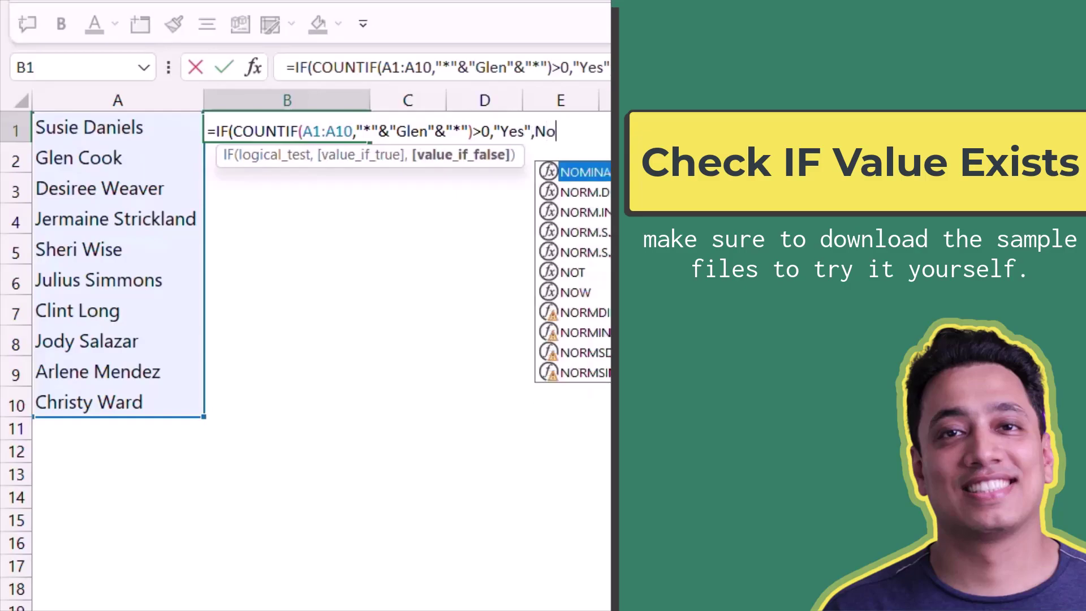
key(BackSpace)
key(BackSpace)
text(")
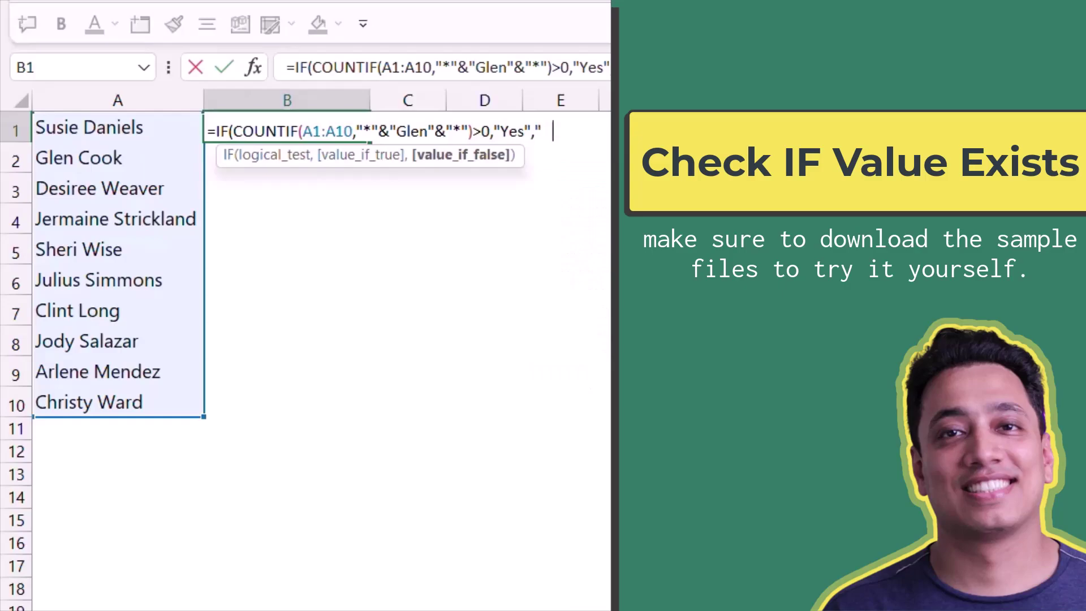
text(No"))
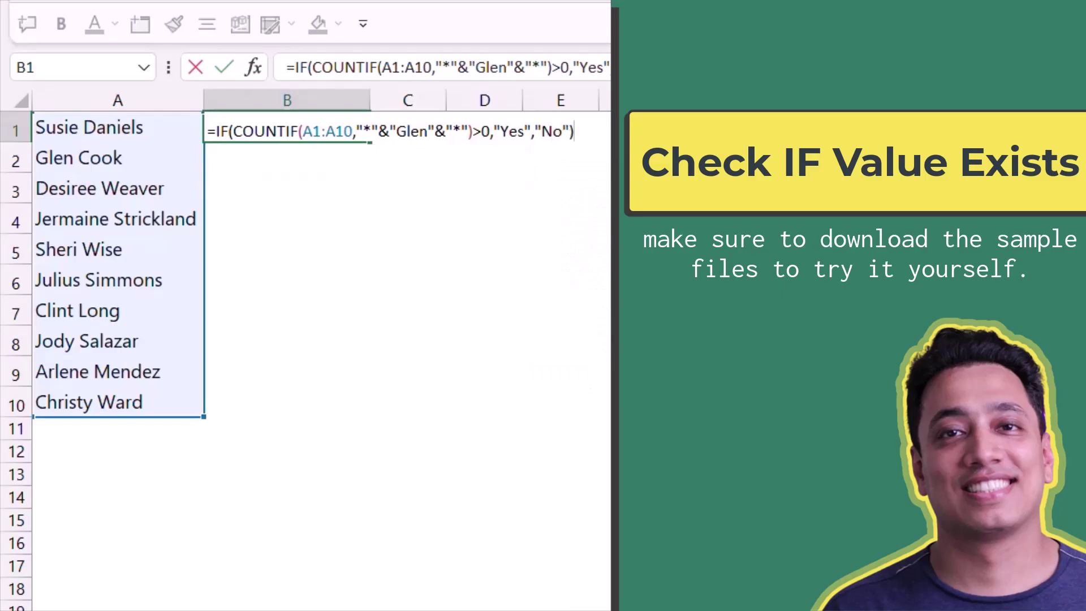
key(Return)
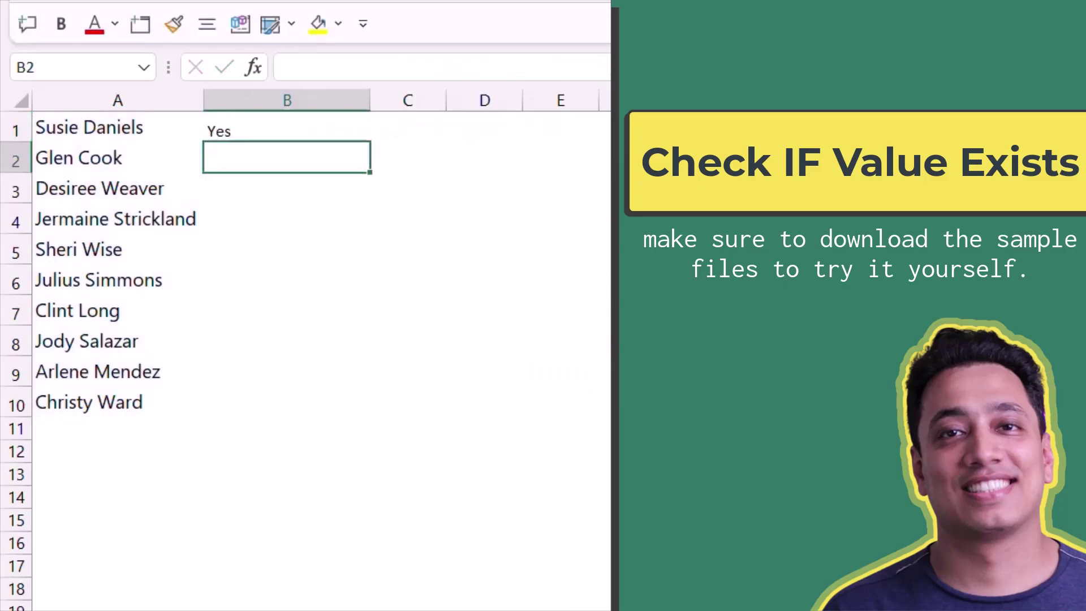
click(287, 127)
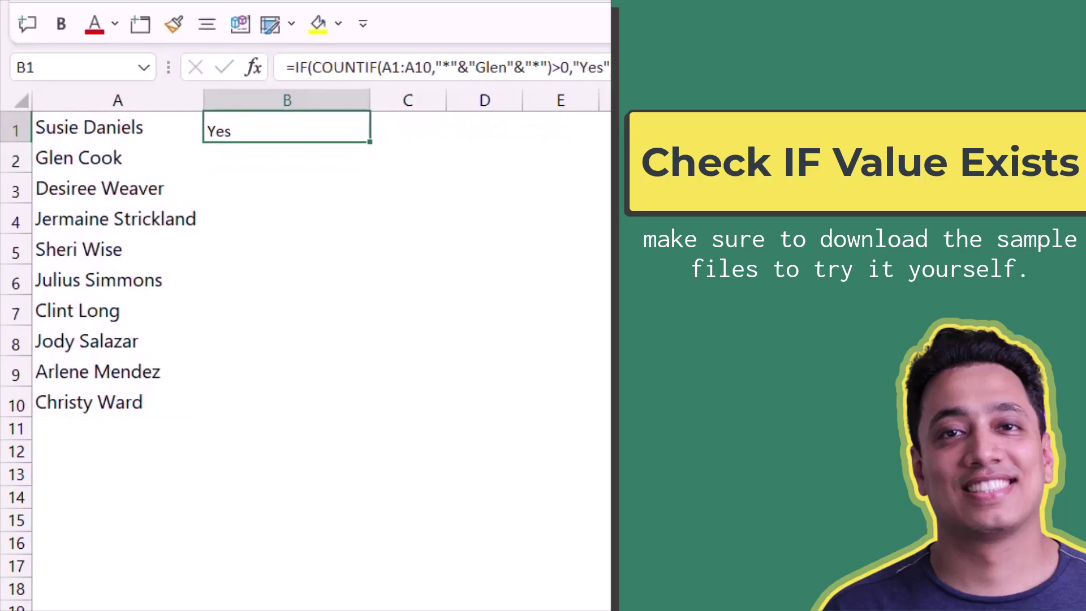